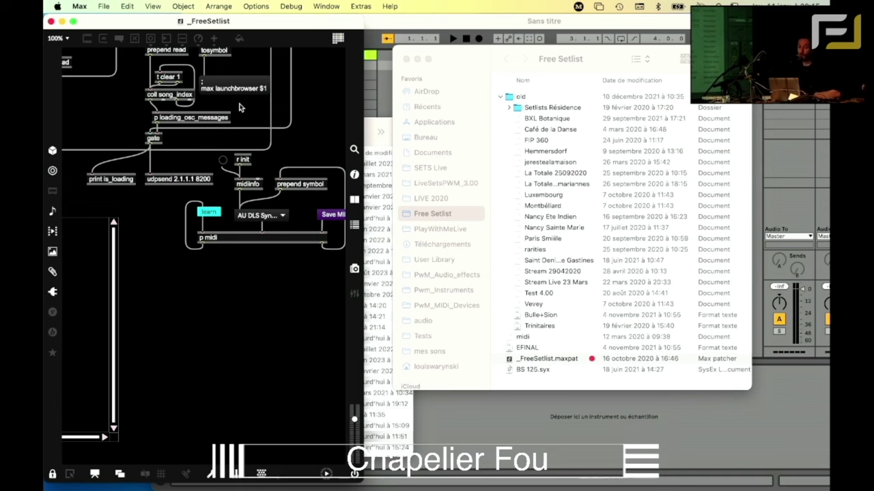
Step: Inspect the _FreeSetlist patch unlocked in presentation and patching views, and return it to the locked presentation view
{"action": "key", "text": "super+alt+e"}
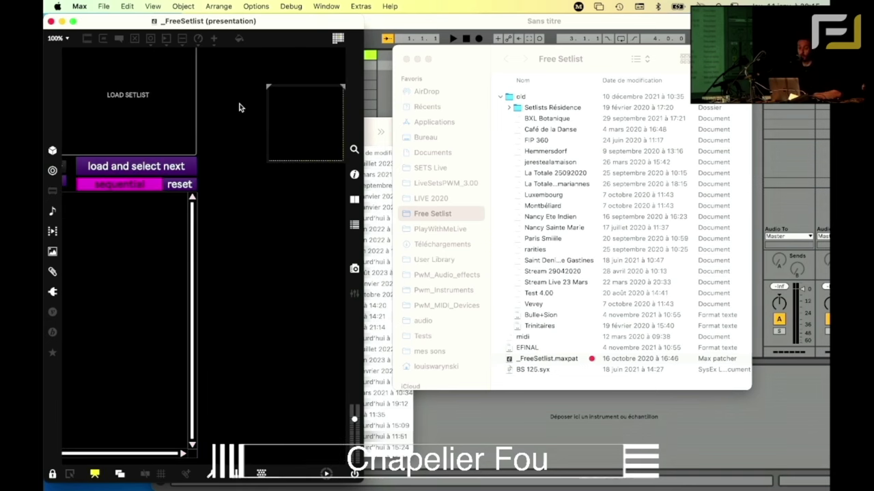
{"action": "key", "text": "super+e"}
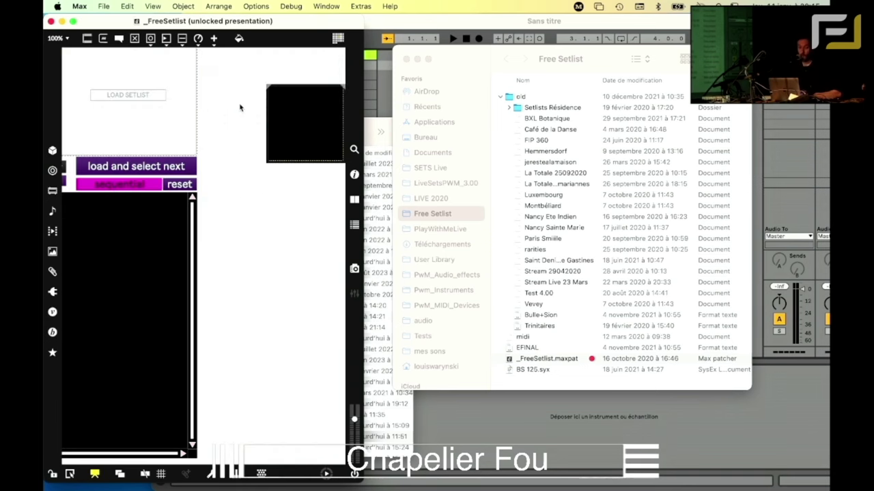
{"action": "key", "text": "super+alt+e"}
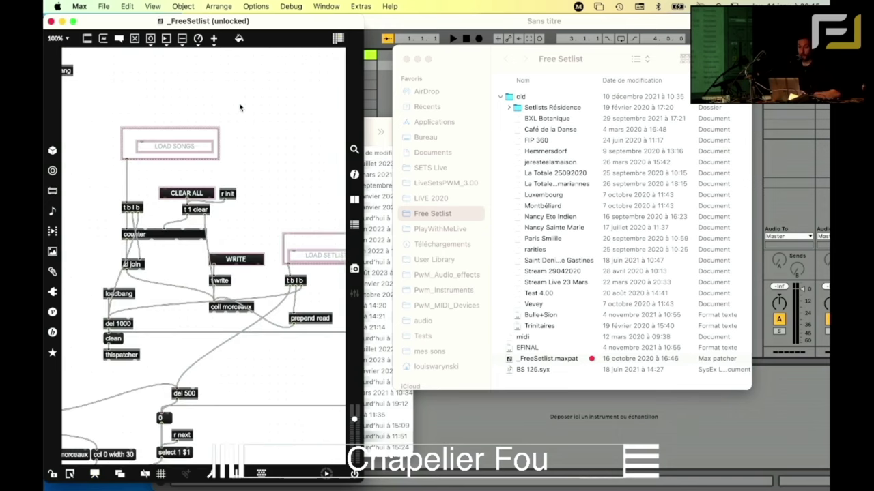
{"action": "key", "text": "super+alt+e"}
{"action": "key", "text": "super+e"}
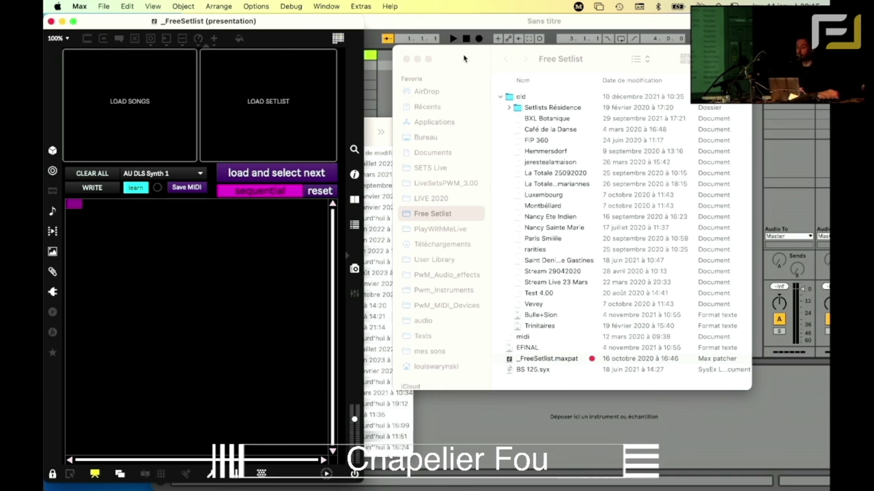
Step: Load the jerestealamaison file from the Free Setlist folder as the patch's setlist
{"action": "left_click_drag", "start_coordinate": [463, 58], "coordinate": [447, 54]}
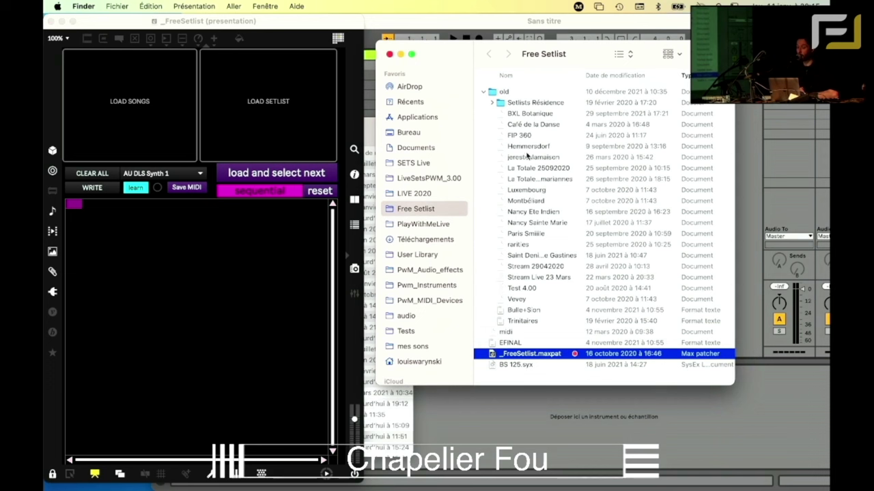
{"action": "left_click_drag", "start_coordinate": [527, 158], "coordinate": [279, 117]}
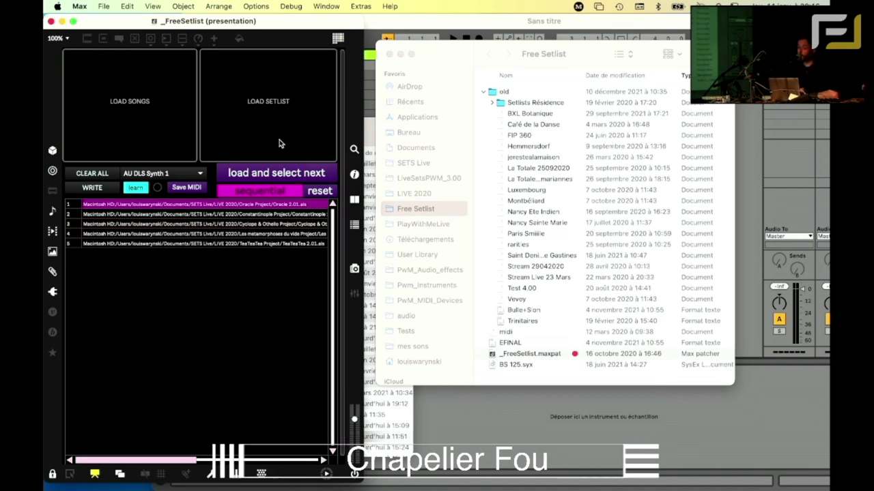
Step: Load the first setlist song, Oracle 2.01, view its Live set, and return to the setlist patch
{"action": "left_click", "coordinate": [271, 174]}
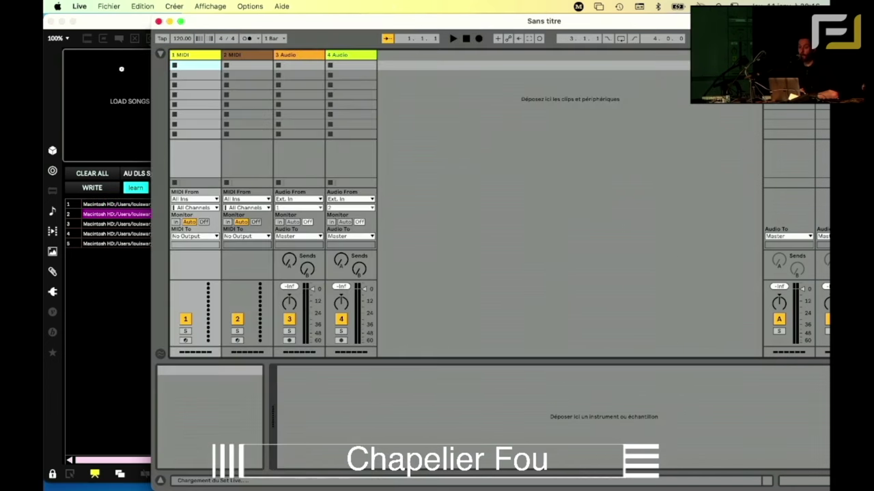
{"action": "left_click", "coordinate": [132, 25]}
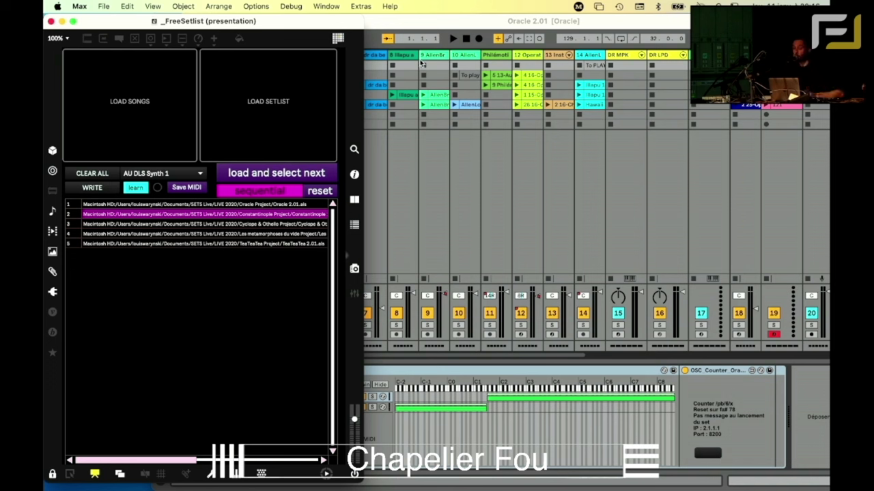
{"action": "left_click", "coordinate": [444, 24]}
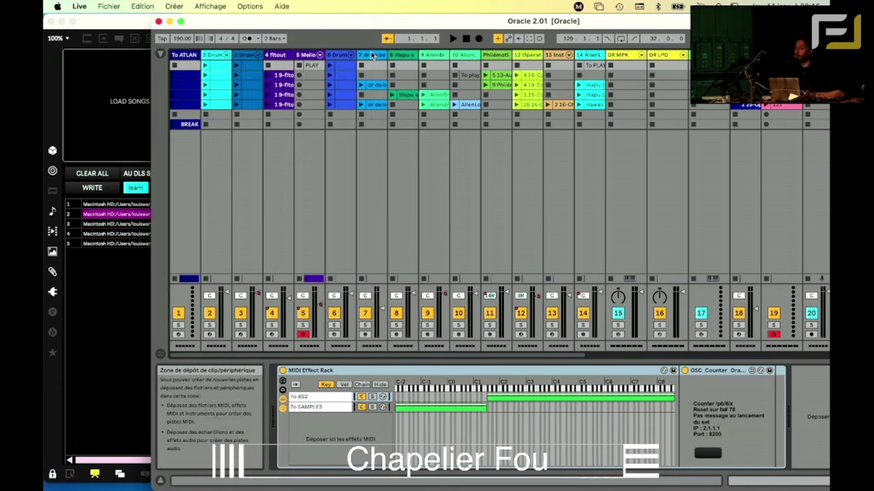
{"action": "left_click", "coordinate": [121, 28]}
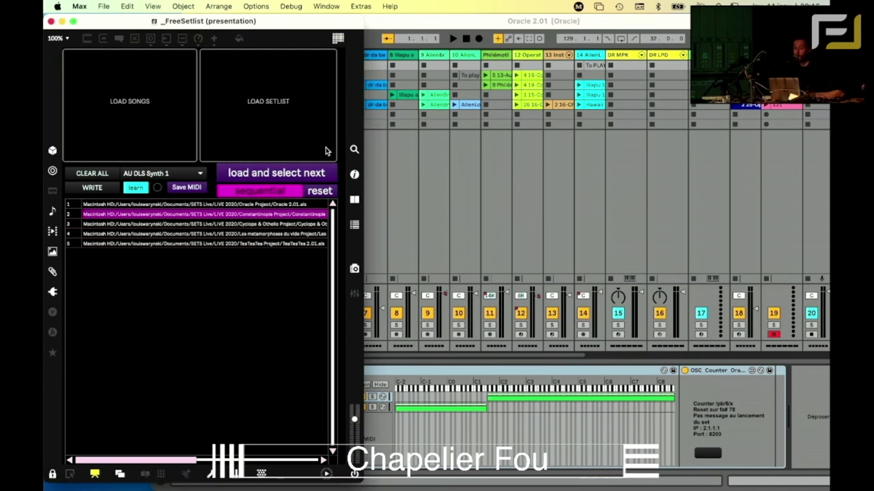
Step: Load the second setlist song, Constantinople, and select the third entry, Cyclope & Othello, in the patch
{"action": "left_click", "coordinate": [284, 174]}
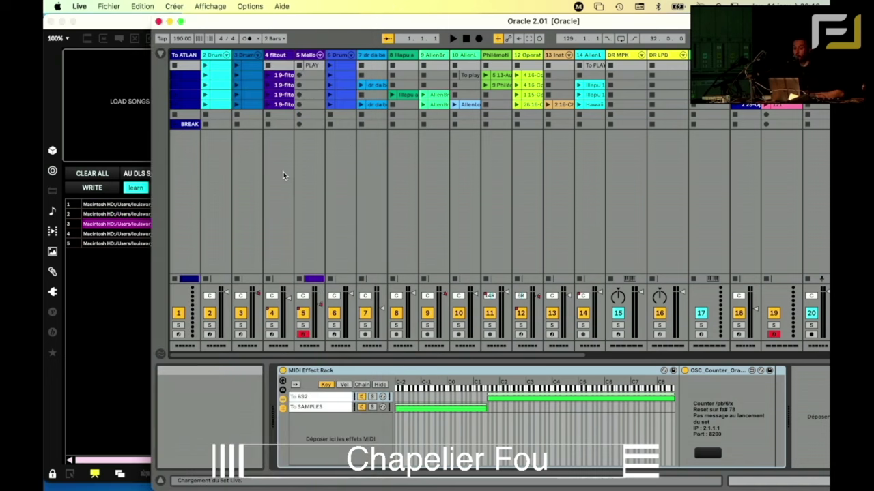
{"action": "left_click", "coordinate": [117, 281]}
{"action": "left_click", "coordinate": [142, 224]}
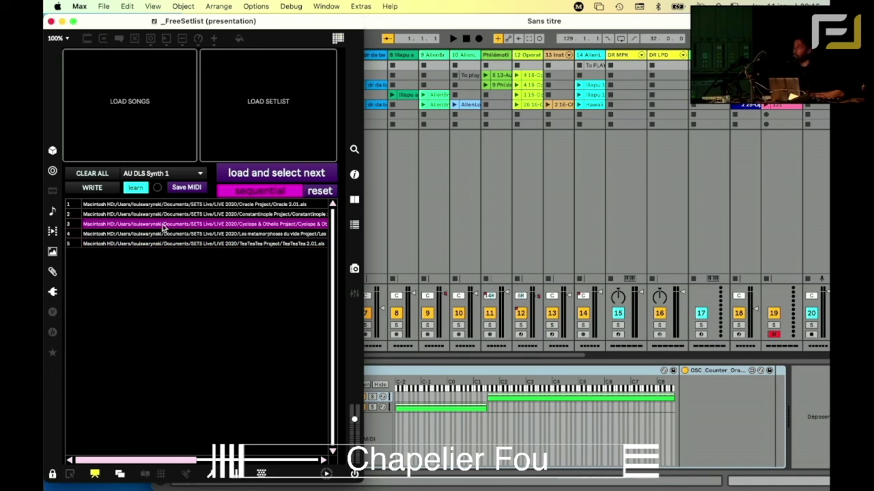
{"action": "left_click", "coordinate": [243, 171]}
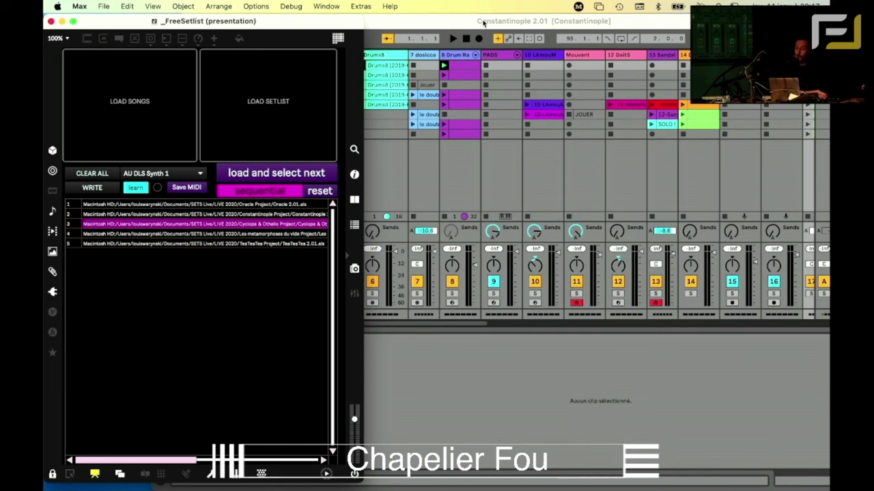
Step: Bring the Constantinople 2.01 Live set forward and move its window aside to uncover more of the setlist patch
{"action": "left_click", "coordinate": [483, 22]}
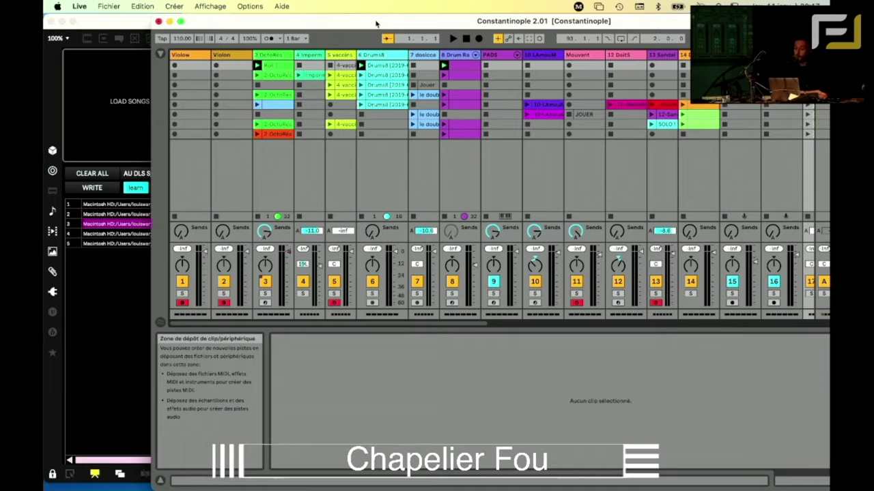
{"action": "left_click_drag", "start_coordinate": [375, 24], "coordinate": [486, 4]}
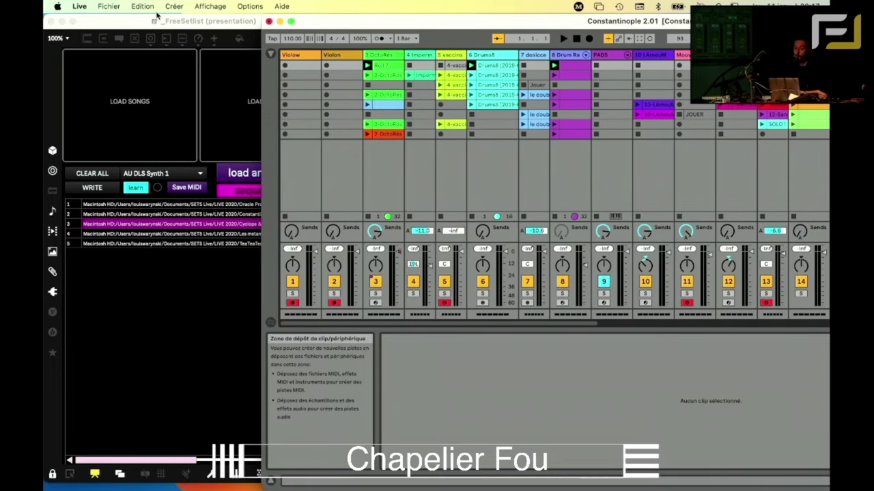
{"action": "left_click", "coordinate": [131, 22]}
{"action": "left_click", "coordinate": [441, 16]}
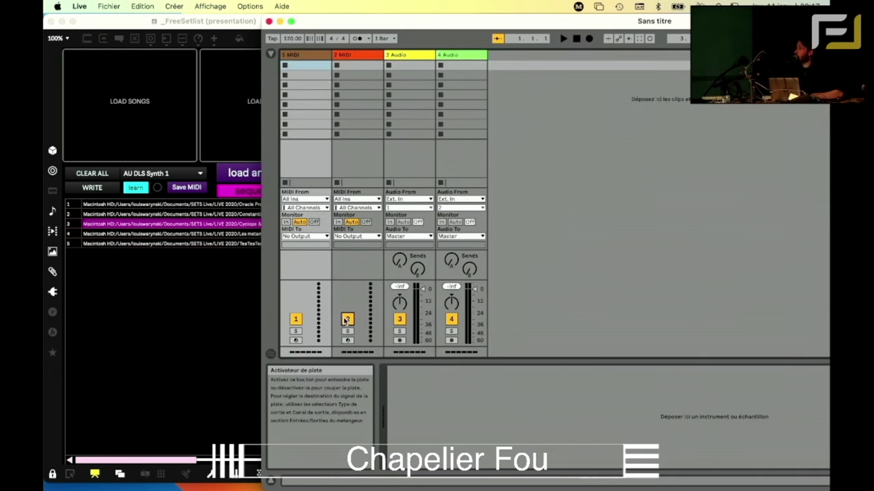
Step: Toggle the track 3 activator in the untitled Live set and request the third setlist song from the patch
{"action": "left_click", "coordinate": [399, 321]}
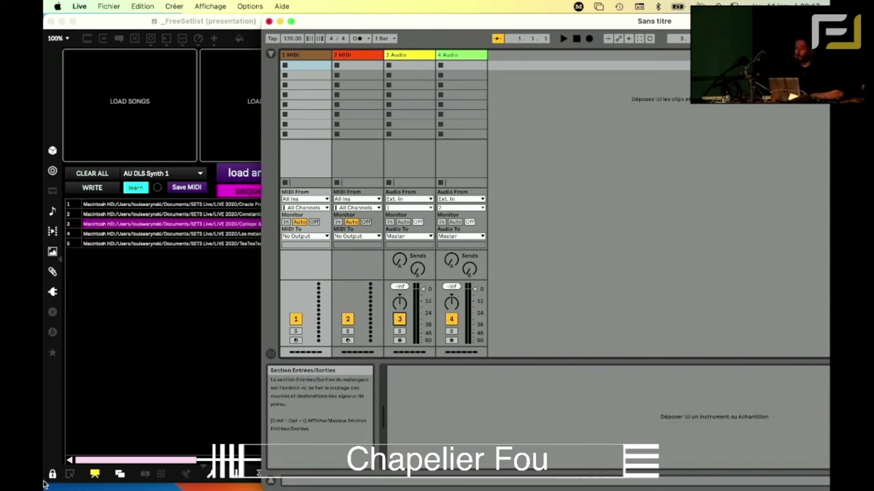
{"action": "left_click", "coordinate": [144, 392]}
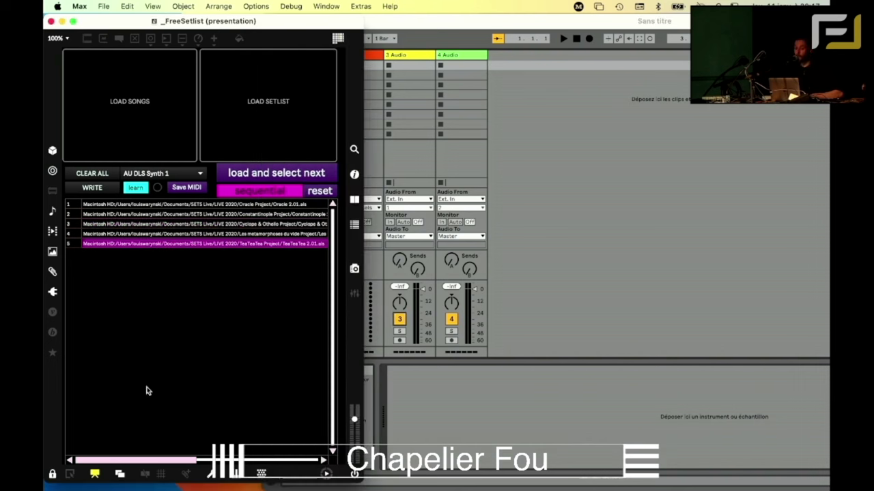
{"action": "left_click", "coordinate": [261, 224]}
{"action": "left_click", "coordinate": [266, 177]}
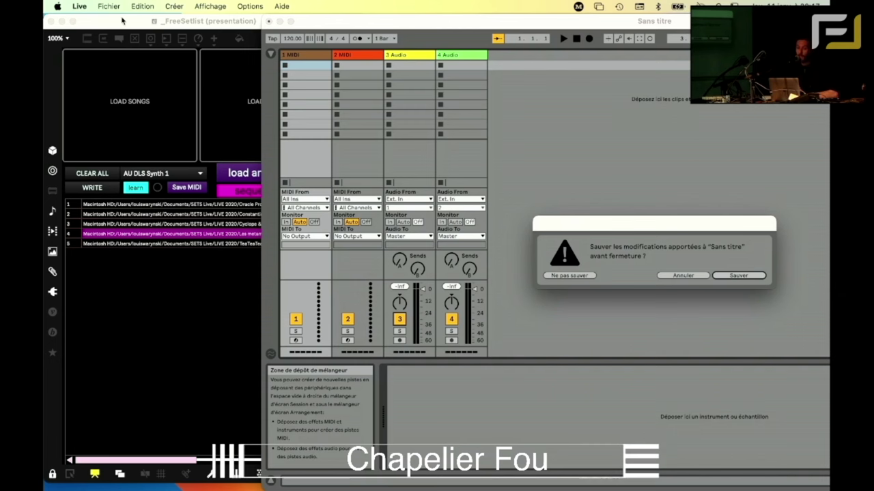
Step: Move the setlist patch window aside and bring the MAUG LiveSets folder window forward beside Live's save prompt
{"action": "left_click_drag", "start_coordinate": [122, 21], "coordinate": [237, 26]}
{"action": "left_click", "coordinate": [151, 410]}
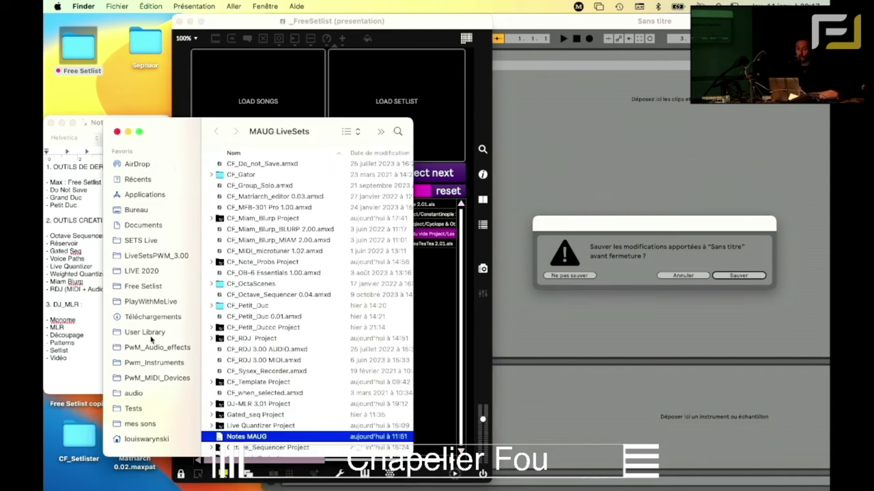
{"action": "left_click_drag", "start_coordinate": [171, 130], "coordinate": [124, 48]}
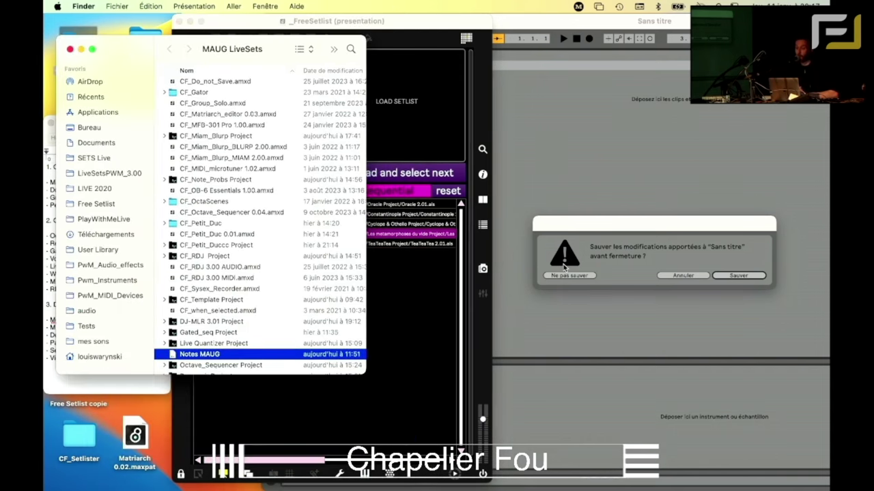
Step: Cancel the save prompt and place CF_Do_not_Save.amxd on a new audio track in the untitled Live set
{"action": "left_click", "coordinate": [669, 281]}
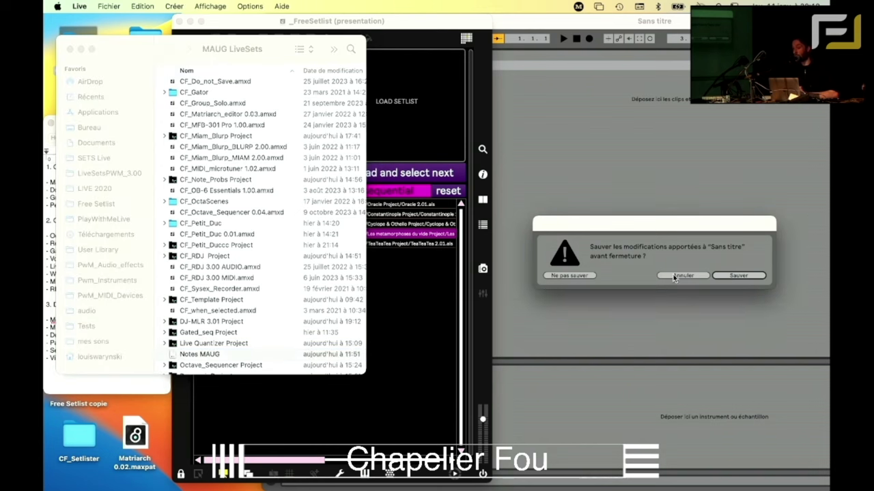
{"action": "scroll", "coordinate": [199, 168], "scroll_direction": "up", "scroll_amount": 2}
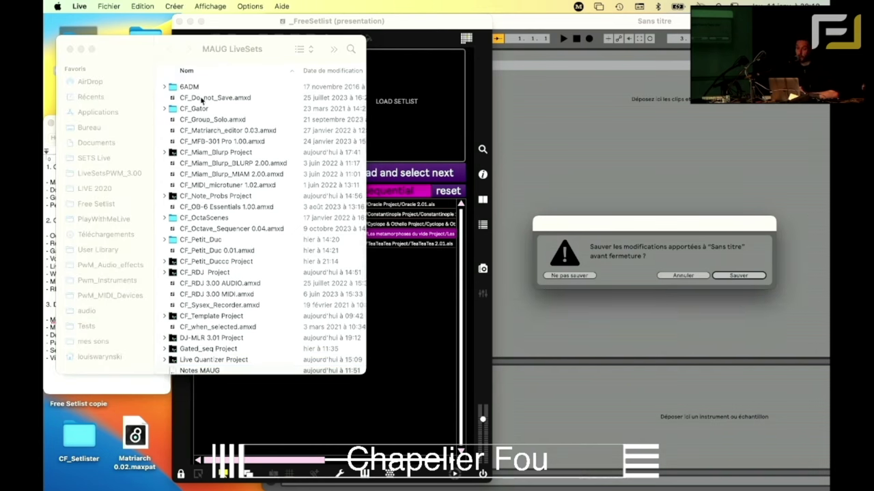
{"action": "left_click", "coordinate": [201, 101]}
{"action": "left_click", "coordinate": [591, 270]}
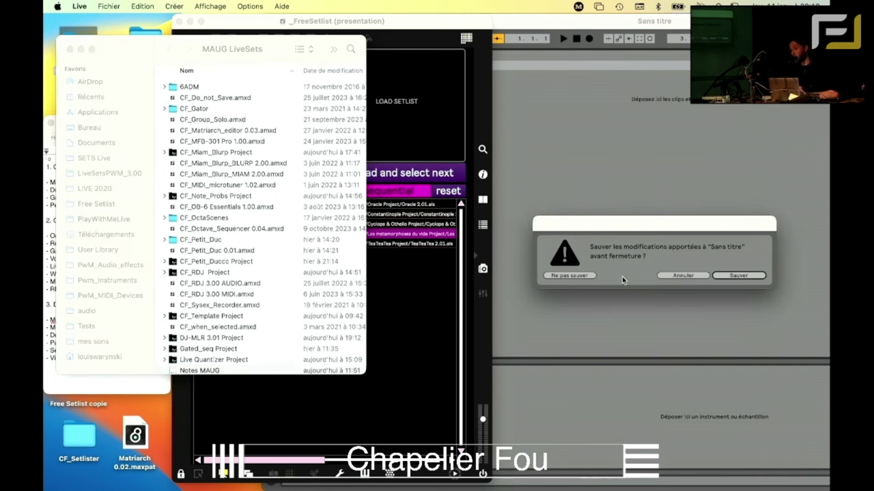
{"action": "left_click", "coordinate": [667, 276]}
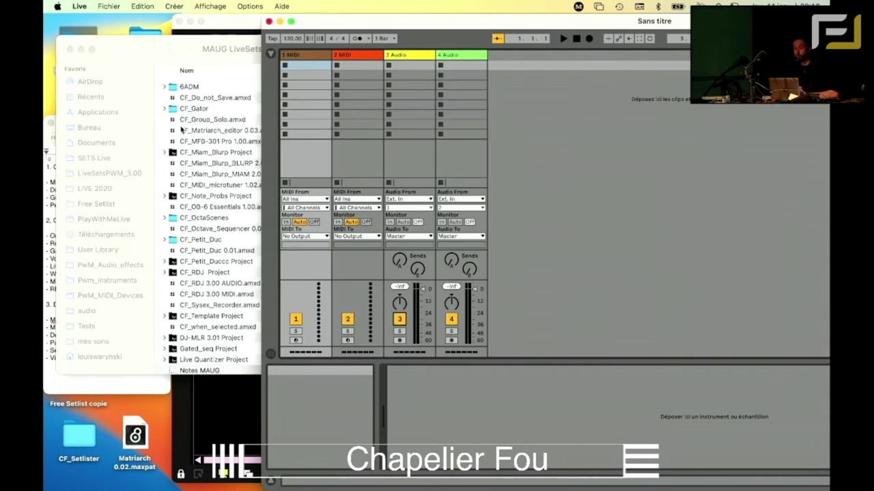
{"action": "left_click_drag", "start_coordinate": [204, 101], "coordinate": [510, 59]}
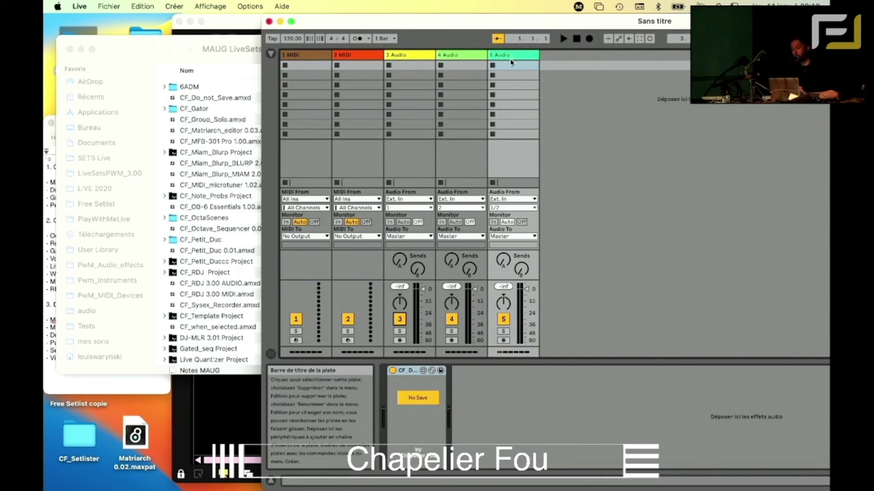
Step: Set the CF_Do_not_Save device to Prompt to Save and try closing the set, cancelling the save dialog
{"action": "left_click", "coordinate": [421, 401]}
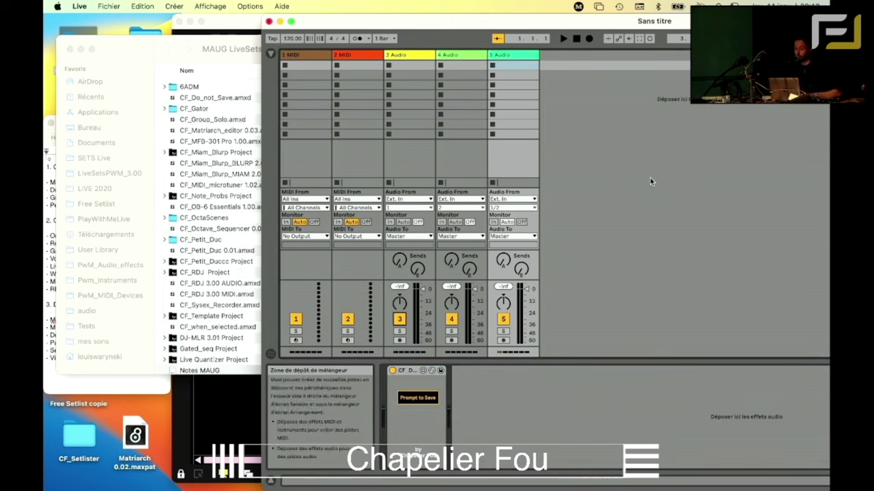
{"action": "key", "text": "super+w"}
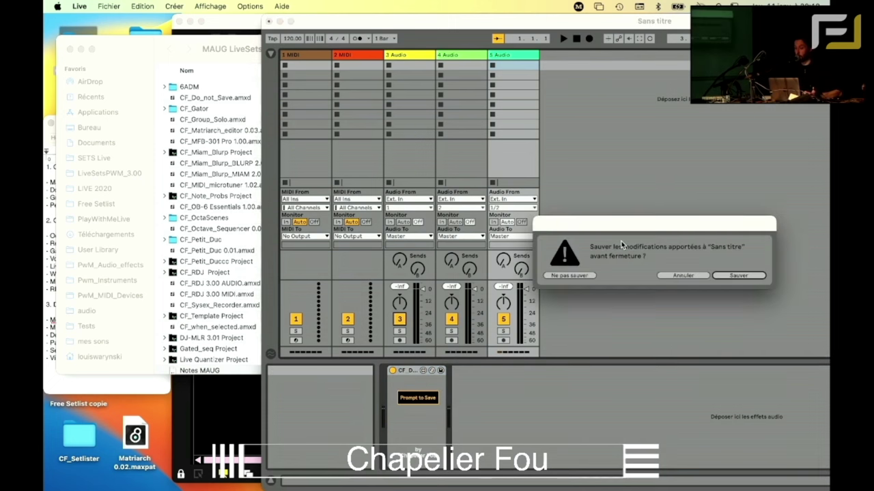
{"action": "left_click", "coordinate": [676, 275]}
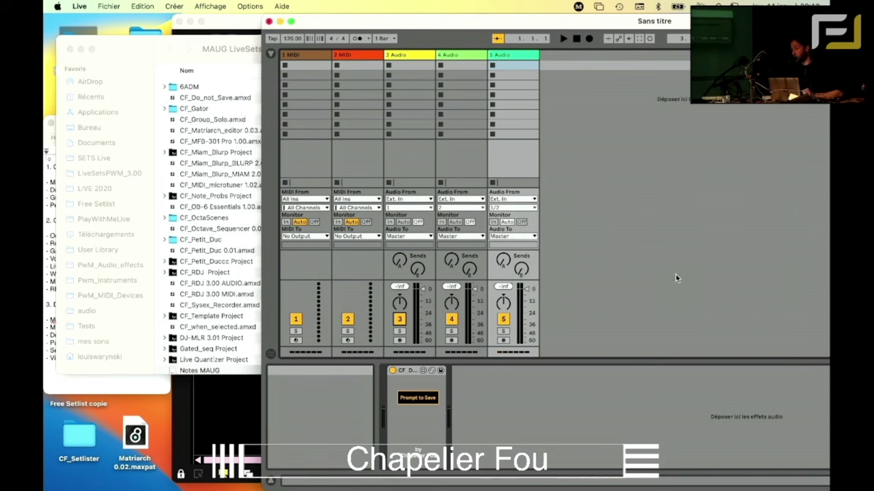
Step: Set the CF_Do_not_Save device to No Save and replace the modified set with a fresh untitled one
{"action": "left_click", "coordinate": [427, 397]}
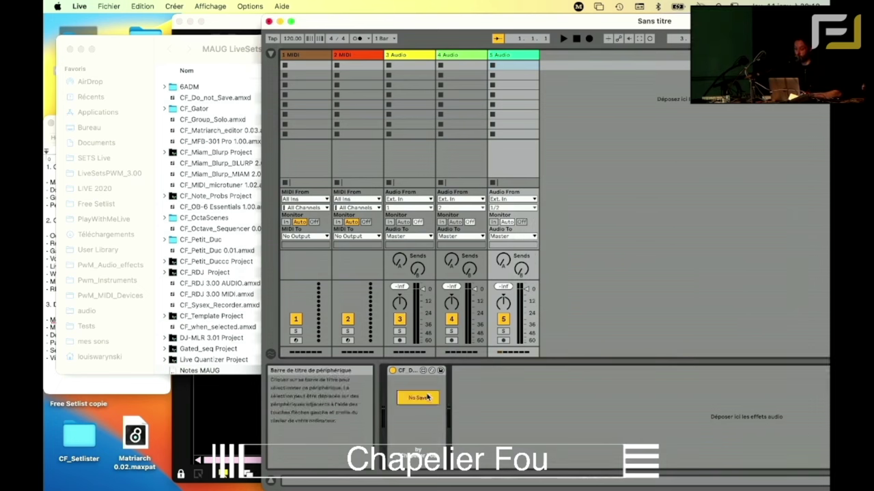
{"action": "key", "text": "super+z"}
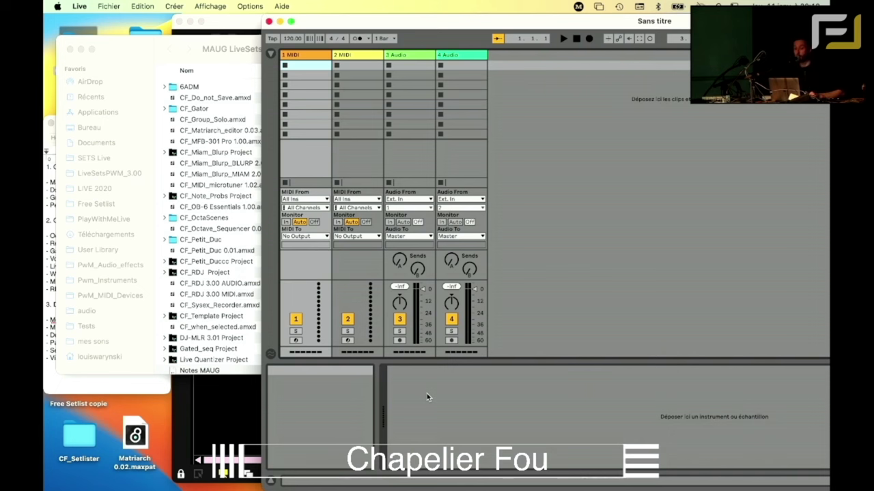
Step: Rearrange the _FreeSetlist patch and untitled Live set windows so the whole setlist patch is uncovered
{"action": "left_click_drag", "start_coordinate": [240, 22], "coordinate": [103, 22]}
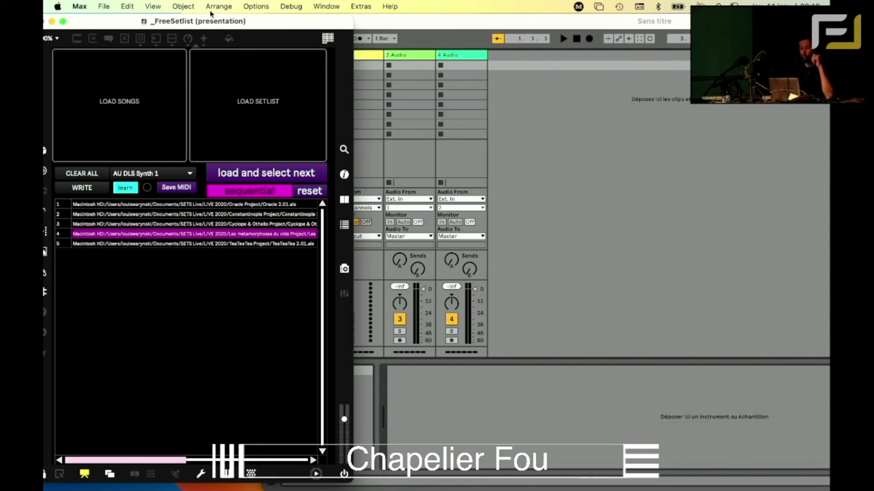
{"action": "left_click", "coordinate": [392, 24]}
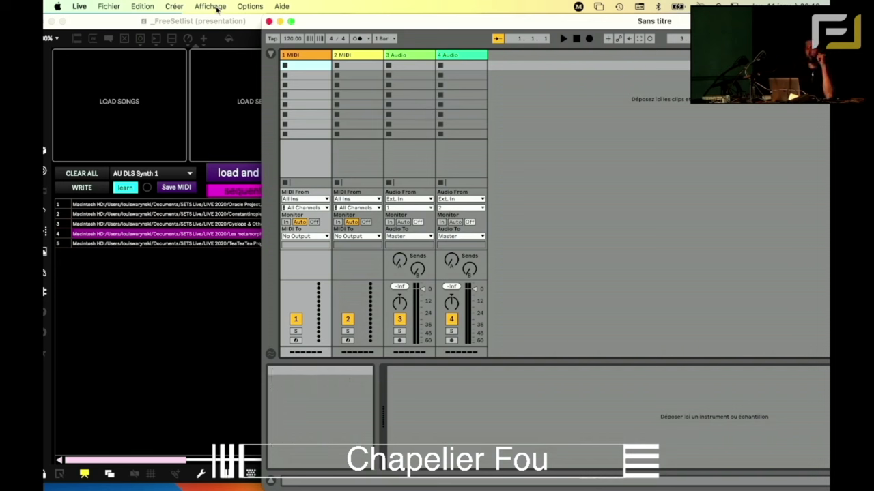
{"action": "left_click_drag", "start_coordinate": [329, 22], "coordinate": [375, 20]}
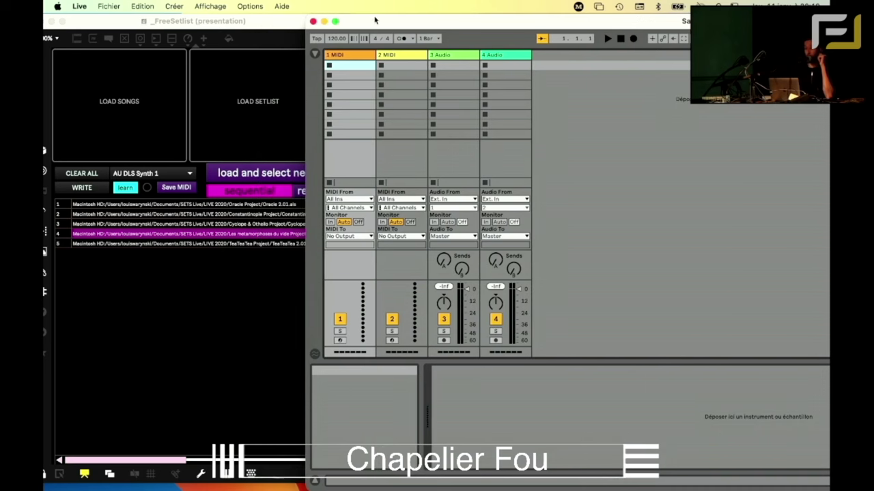
{"action": "left_click_drag", "start_coordinate": [71, 25], "coordinate": [235, 8]}
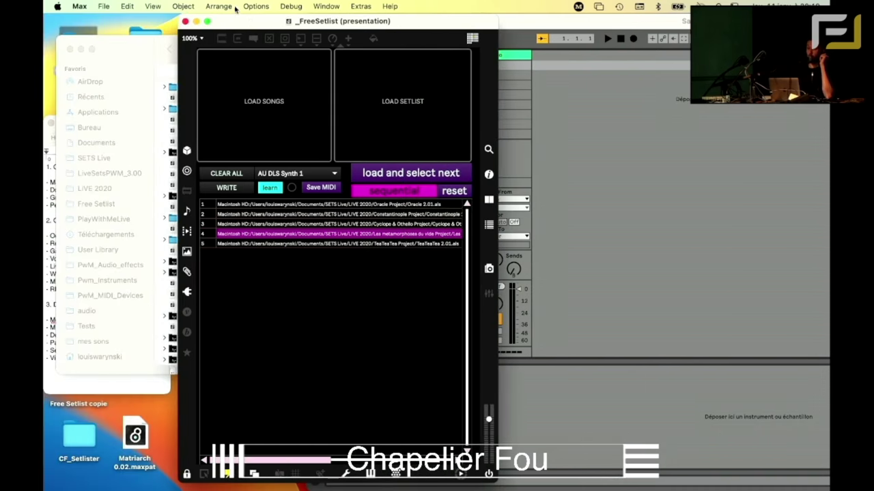
Step: Move the notes window and the MAUG LiveSets Finder window higher up on the desktop
{"action": "left_click", "coordinate": [123, 48]}
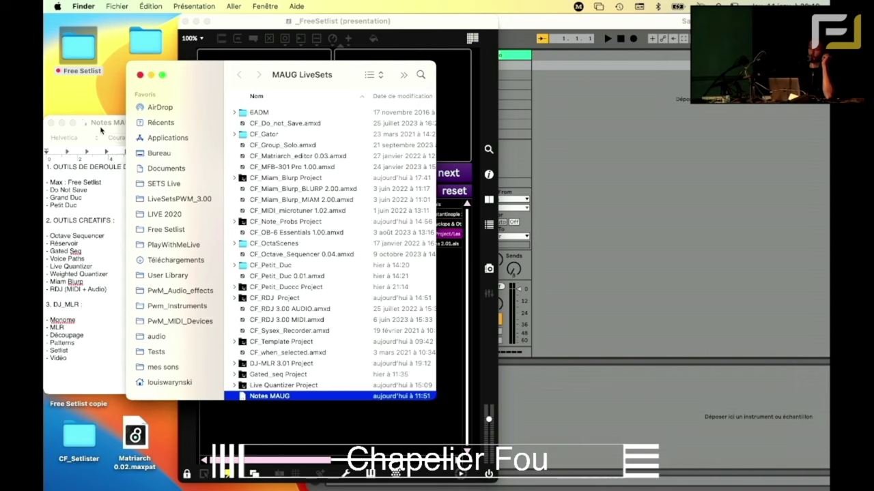
{"action": "left_click_drag", "start_coordinate": [108, 128], "coordinate": [104, 89]}
{"action": "left_click_drag", "start_coordinate": [191, 78], "coordinate": [136, 35]}
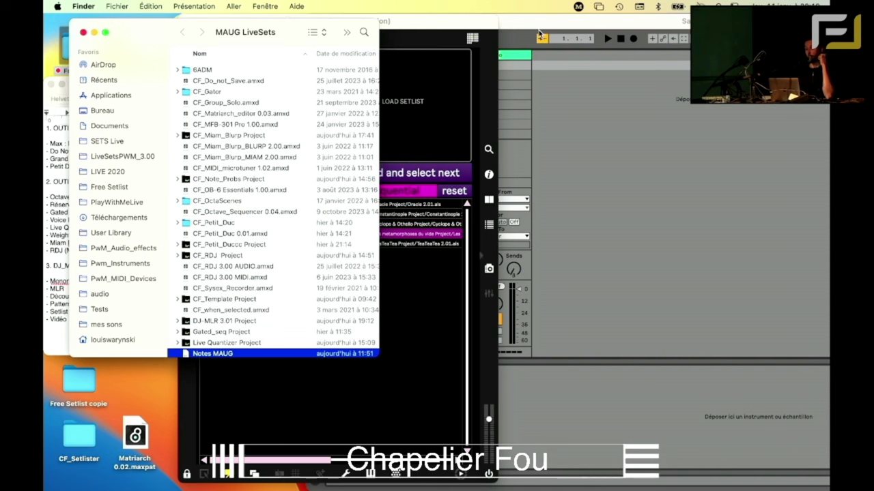
Step: Choose the Oracle 2.01 entry in the setlist patch and load it into Live
{"action": "left_click", "coordinate": [415, 205]}
{"action": "left_click", "coordinate": [402, 174]}
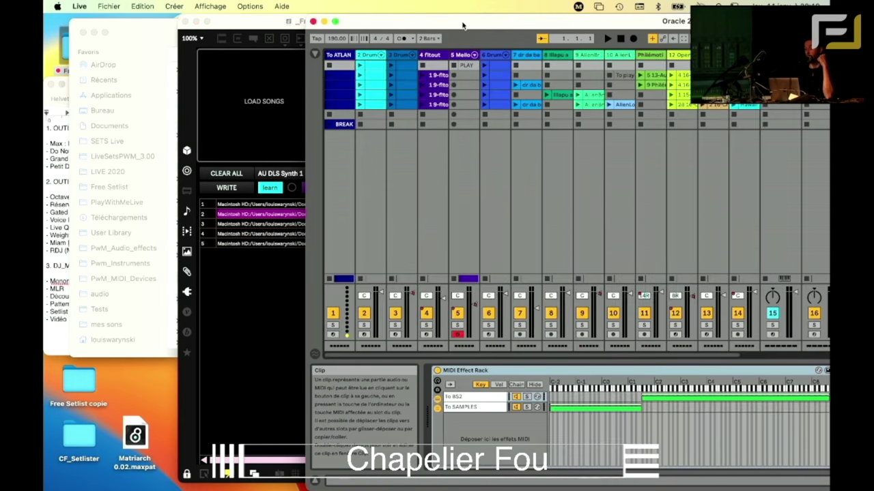
{"action": "double_click", "coordinate": [462, 25]}
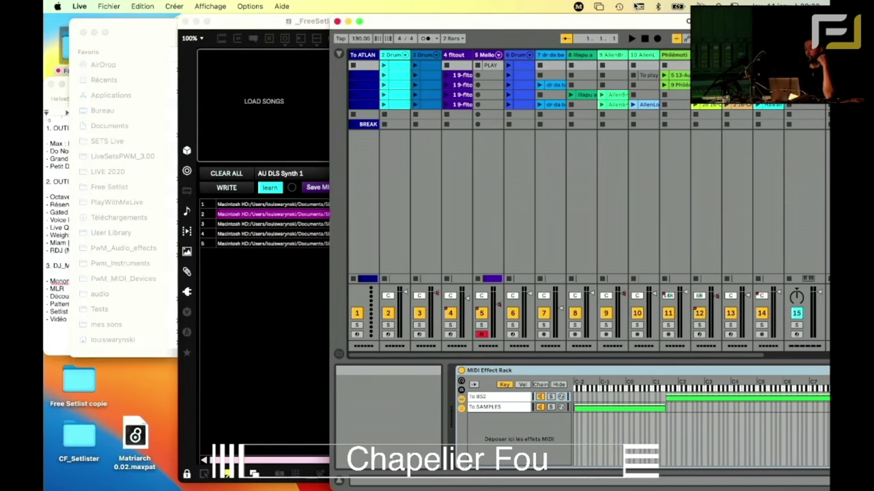
Step: Load the next setlist entry, Constantinople 2.01, from the patch and enlarge its Live window to fill the screen
{"action": "left_click", "coordinate": [241, 24]}
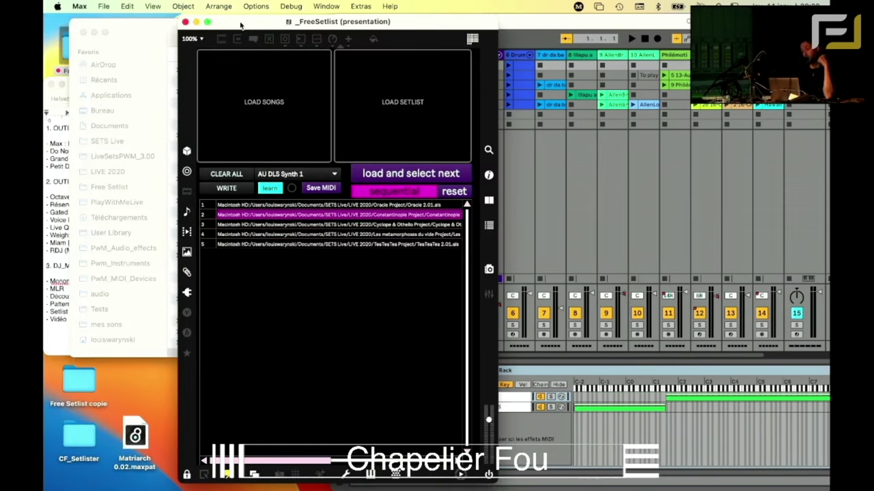
{"action": "left_click", "coordinate": [399, 176]}
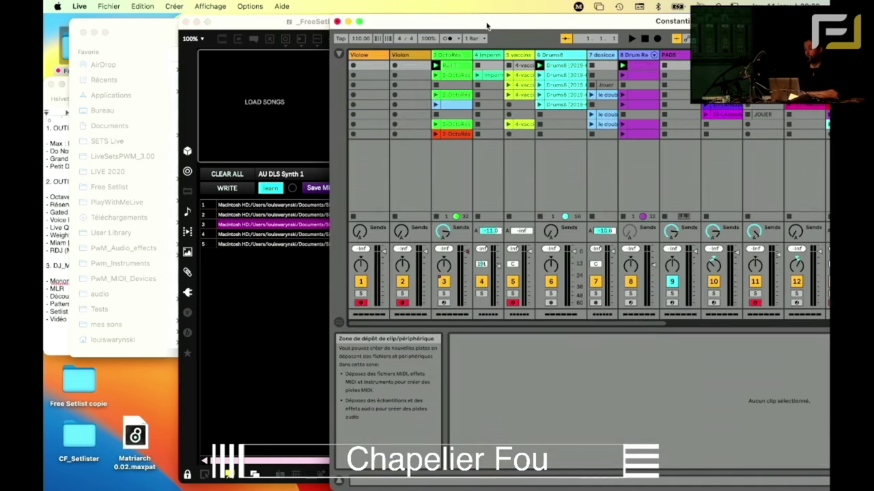
{"action": "left_click", "coordinate": [359, 21]}
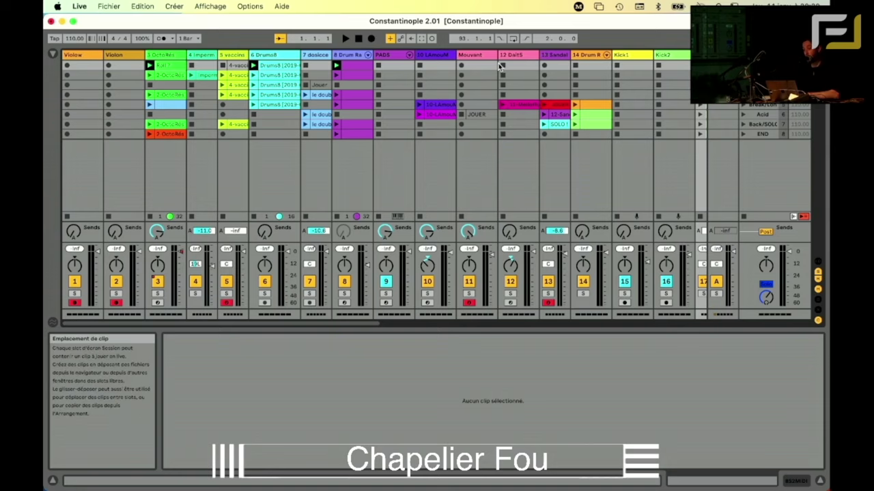
Step: Show the device chain of the Grand_Duc track in the Constantinople set
{"action": "scroll", "coordinate": [545, 53], "scroll_direction": "right", "scroll_amount": 10}
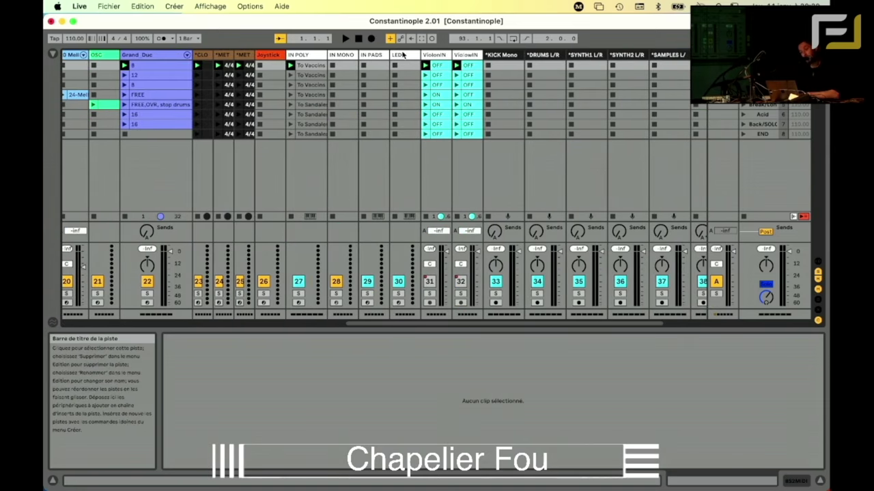
{"action": "scroll", "coordinate": [352, 58], "scroll_direction": "left", "scroll_amount": 3}
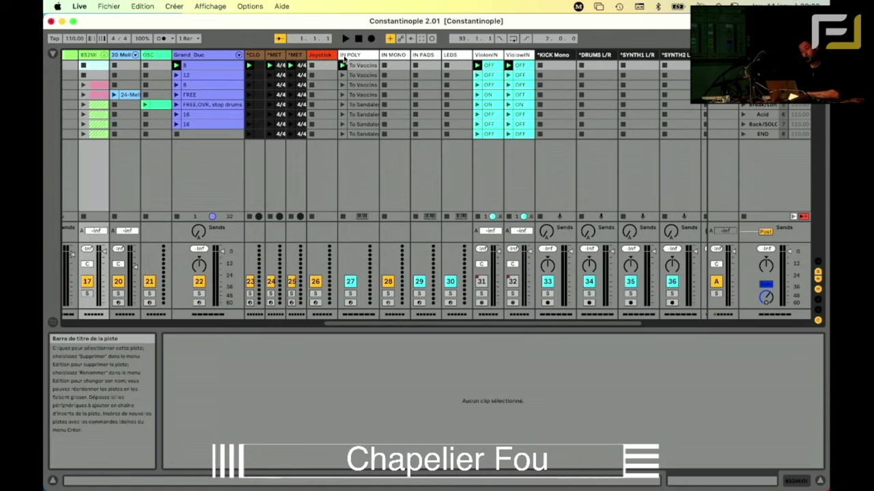
{"action": "left_click", "coordinate": [211, 55]}
{"action": "left_click", "coordinate": [211, 55]}
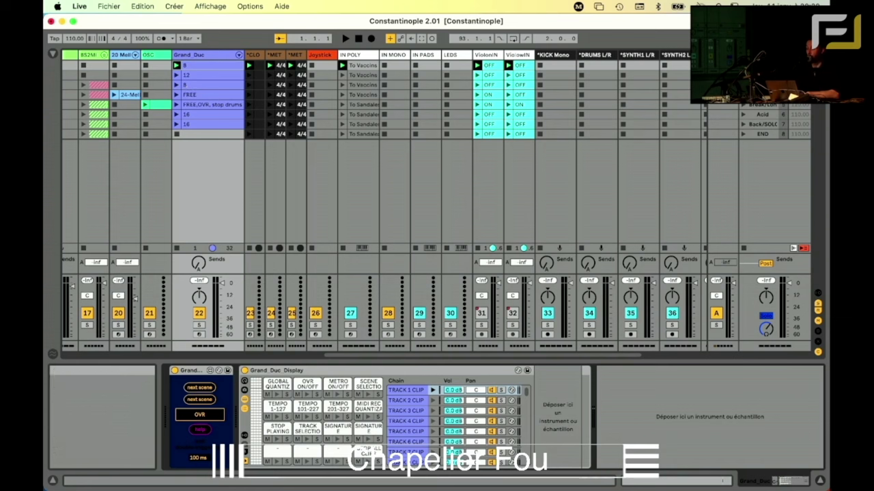
Step: Play the Constantinople set and inspect the command note lanes in the Grand_Duc track's clips
{"action": "key", "text": "space"}
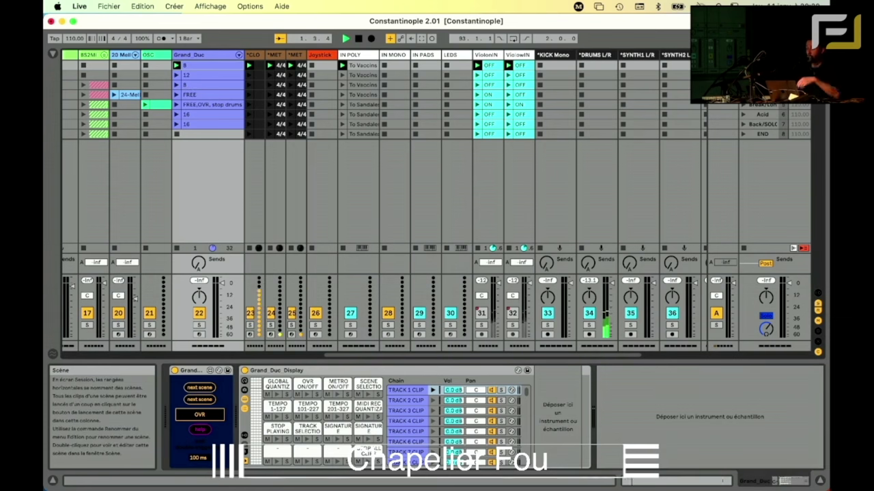
{"action": "left_click", "coordinate": [210, 67]}
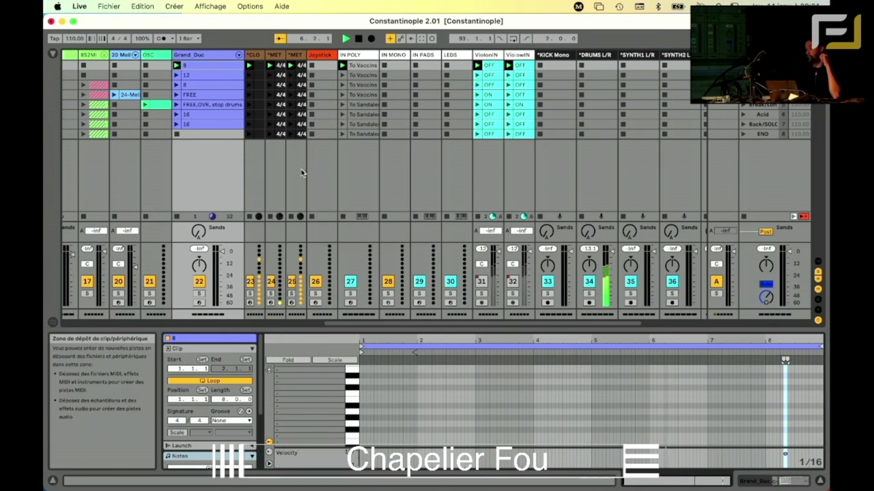
{"action": "scroll", "coordinate": [768, 419], "scroll_direction": "down", "scroll_amount": 5}
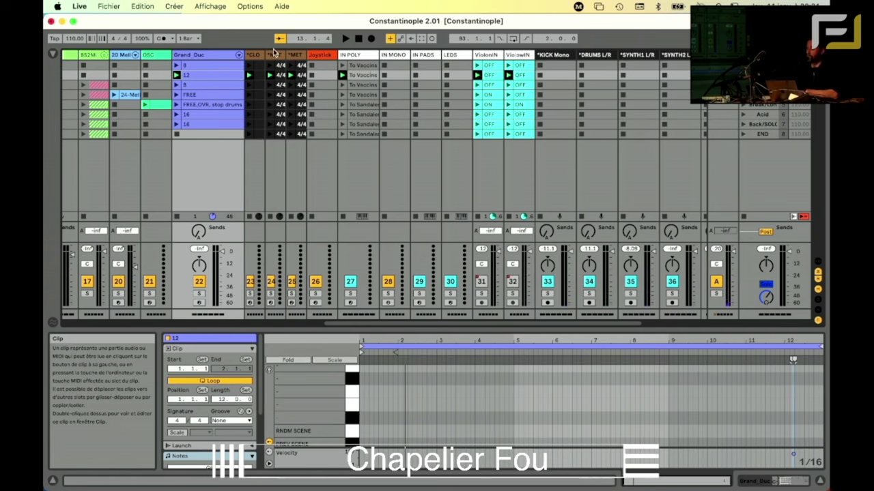
{"action": "left_click", "coordinate": [202, 61]}
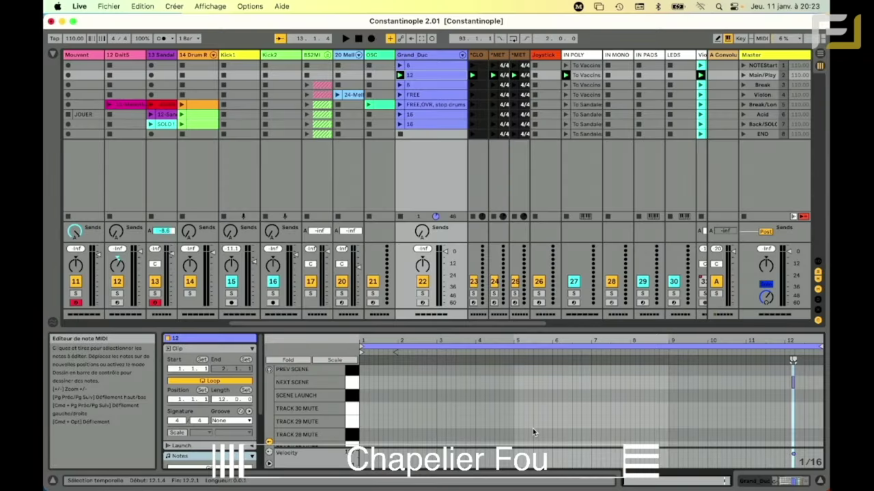
{"action": "double_click", "coordinate": [533, 432]}
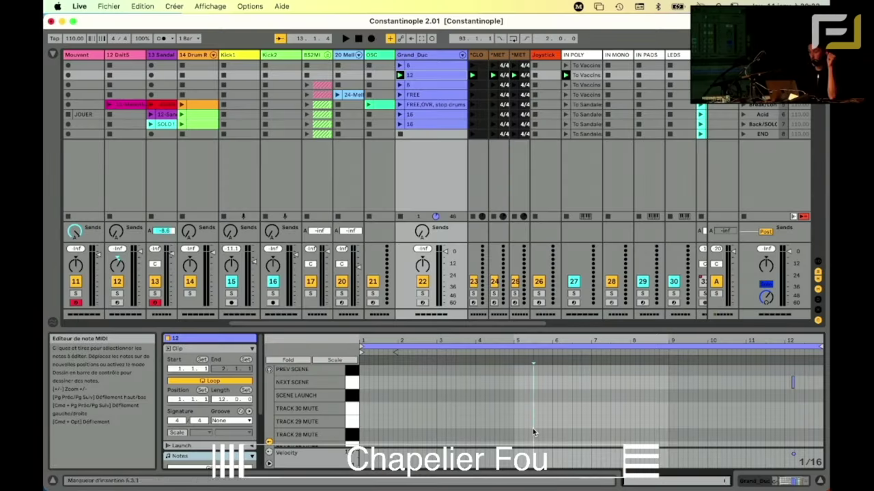
{"action": "left_click", "coordinate": [573, 421]}
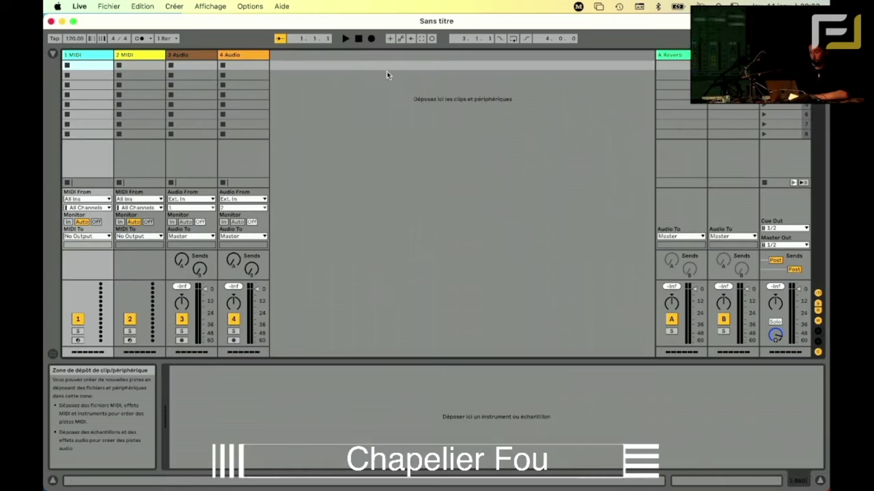
Step: Search the Max for Live devices for "grand" and load Grand_Duc 2.1 onto the 1 MIDI track of the untitled set
{"action": "key", "text": "super+alt+b"}
{"action": "left_click", "coordinate": [98, 56]}
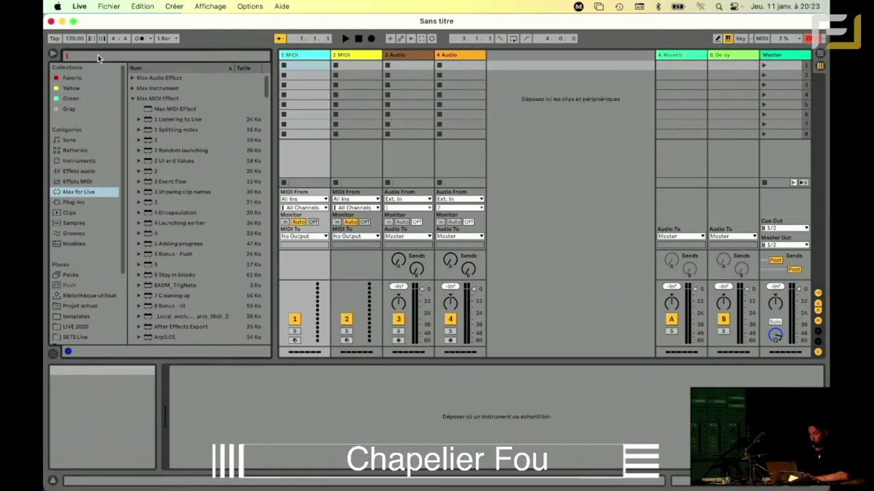
{"action": "type", "text": "grand"}
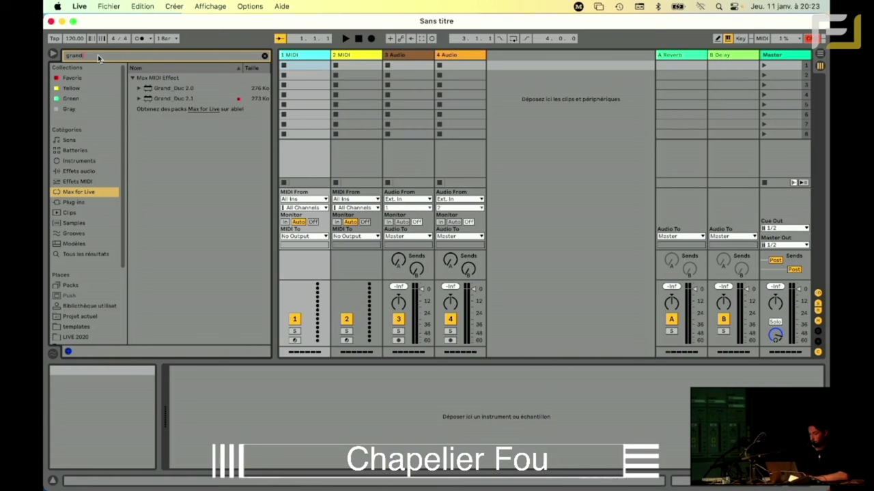
{"action": "left_click", "coordinate": [166, 99]}
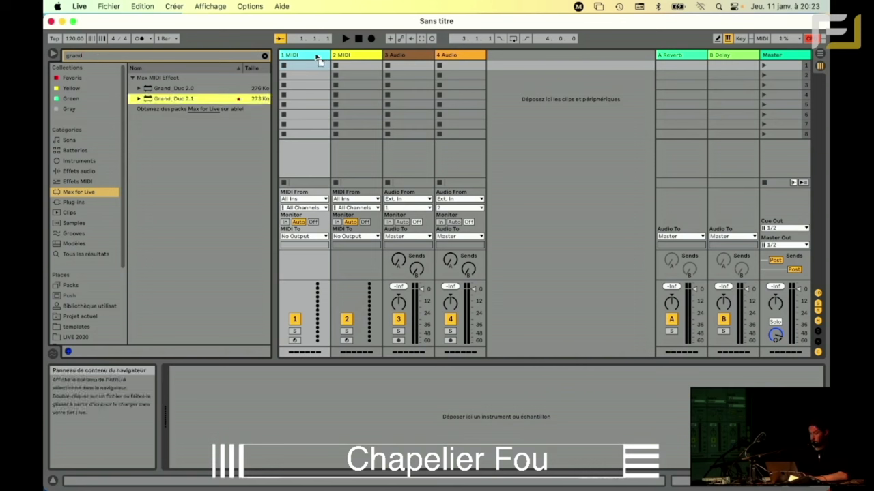
{"action": "left_click_drag", "start_coordinate": [312, 54], "coordinate": [313, 54]}
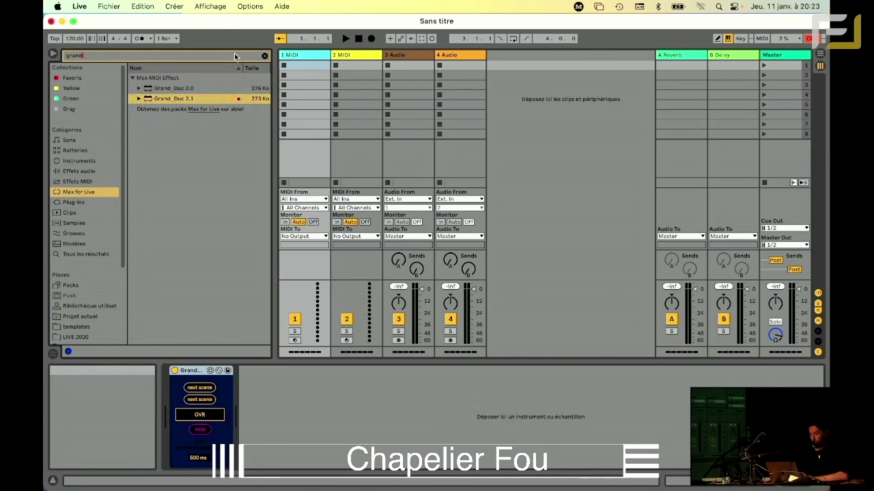
Step: Search for "grand" among the instruments and add the Grand_Duc_Display.adg drum rack after the Grand_Duc device
{"action": "left_click", "coordinate": [264, 56]}
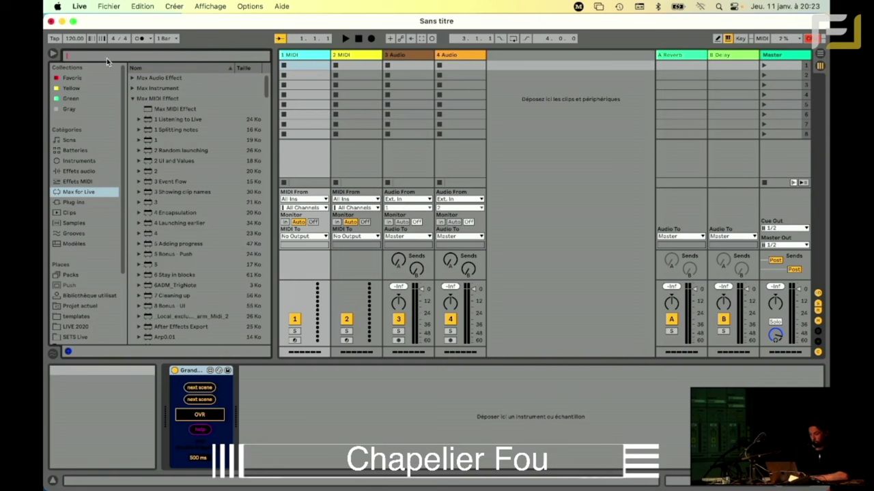
{"action": "type", "text": "grand"}
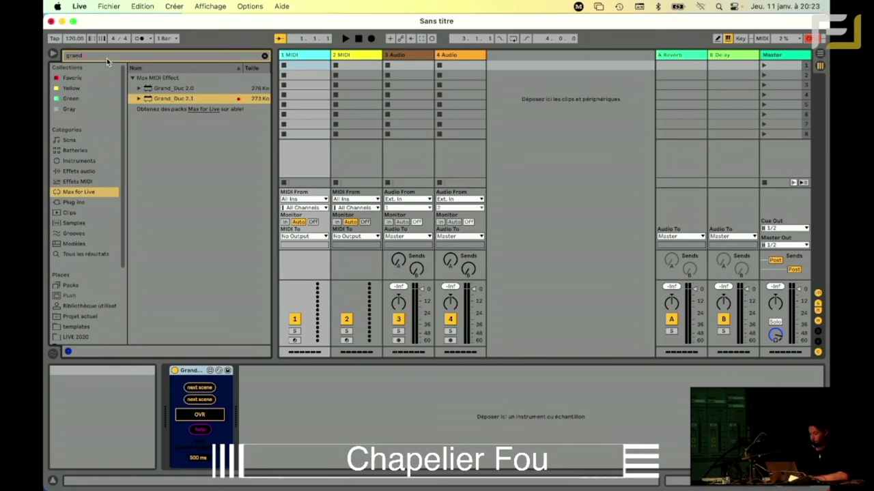
{"action": "left_click", "coordinate": [80, 161]}
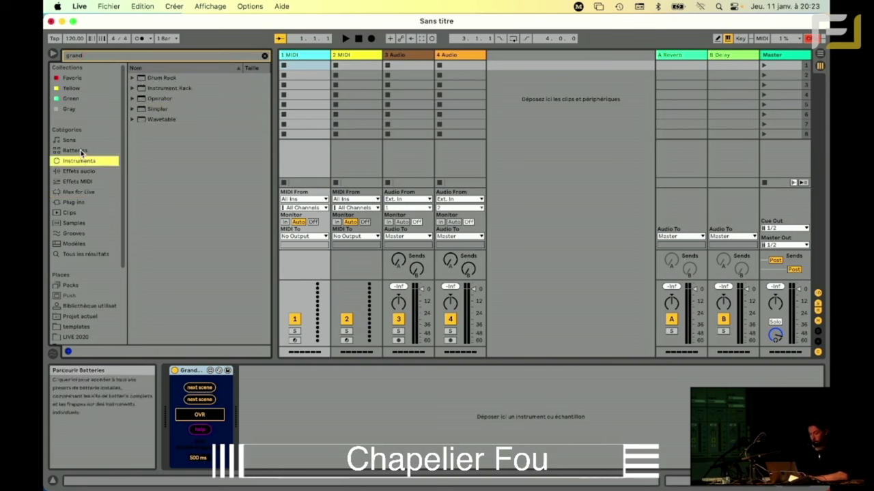
{"action": "left_click", "coordinate": [132, 78]}
{"action": "left_click_drag", "start_coordinate": [153, 89], "coordinate": [325, 393]}
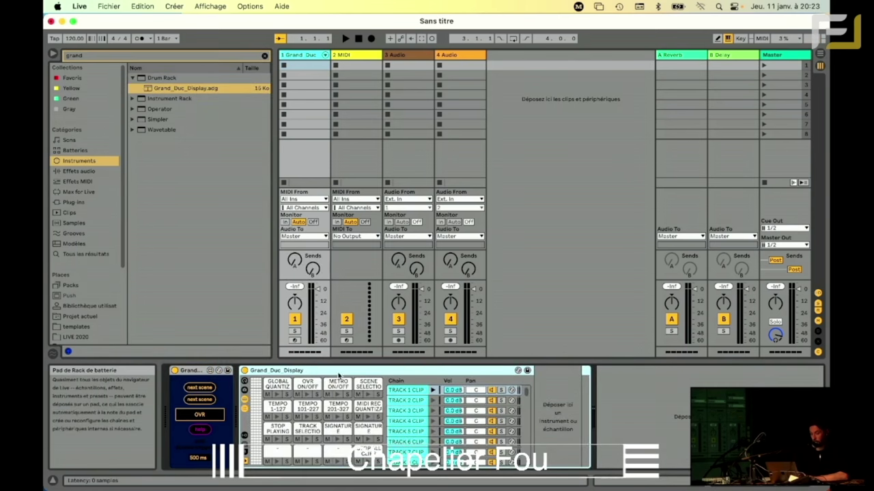
Step: Create a MIDI clip in the Grand_Duc track's first slot and look through its named command note lanes
{"action": "double_click", "coordinate": [308, 66]}
{"action": "scroll", "coordinate": [293, 404], "scroll_direction": "down", "scroll_amount": 10}
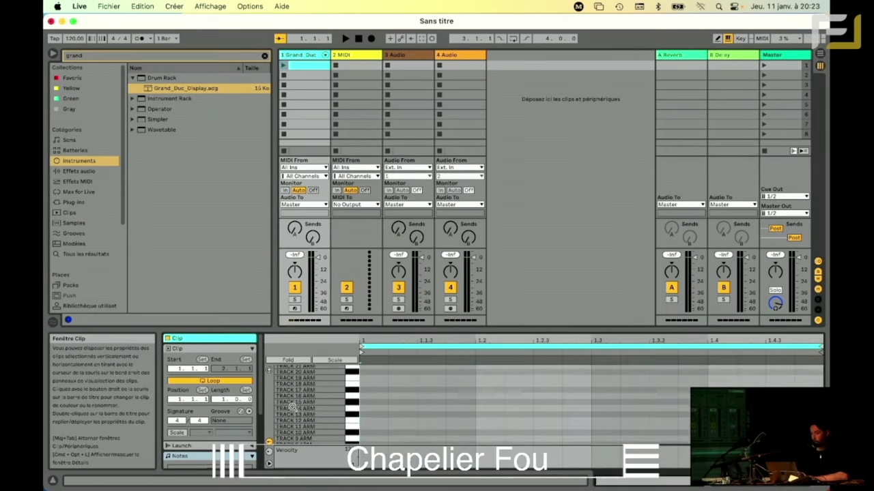
{"action": "scroll", "coordinate": [293, 406], "scroll_direction": "down", "scroll_amount": 5}
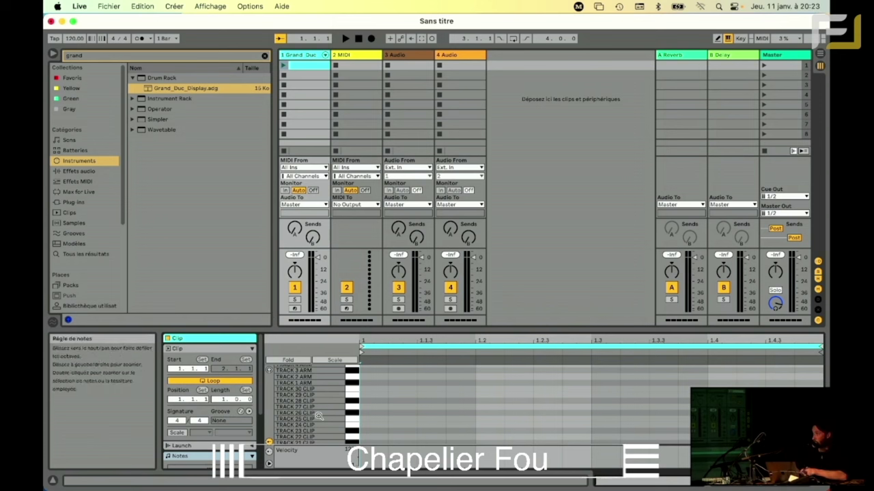
{"action": "scroll", "coordinate": [308, 395], "scroll_direction": "down", "scroll_amount": 5}
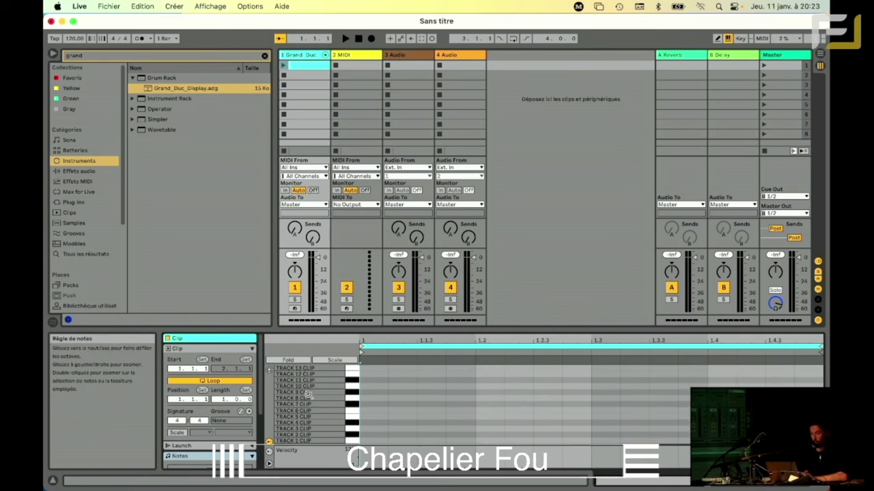
{"action": "scroll", "coordinate": [308, 394], "scroll_direction": "up", "scroll_amount": 15}
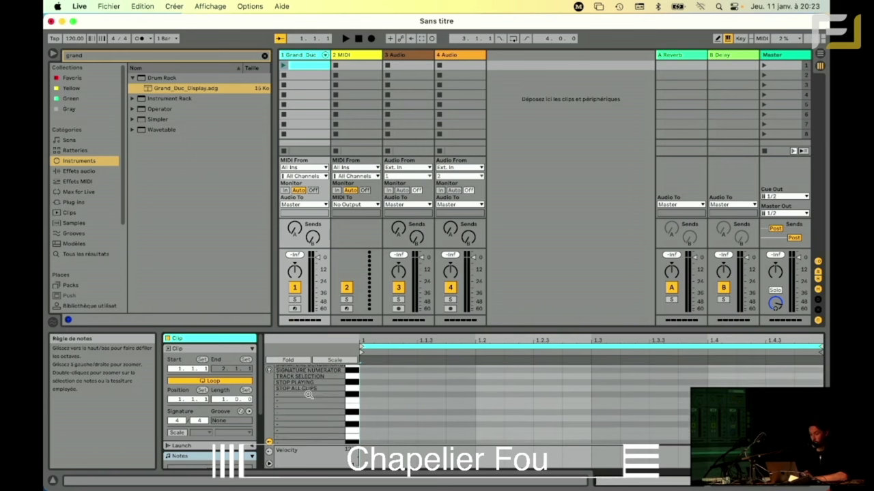
{"action": "scroll", "coordinate": [308, 394], "scroll_direction": "down", "scroll_amount": 2}
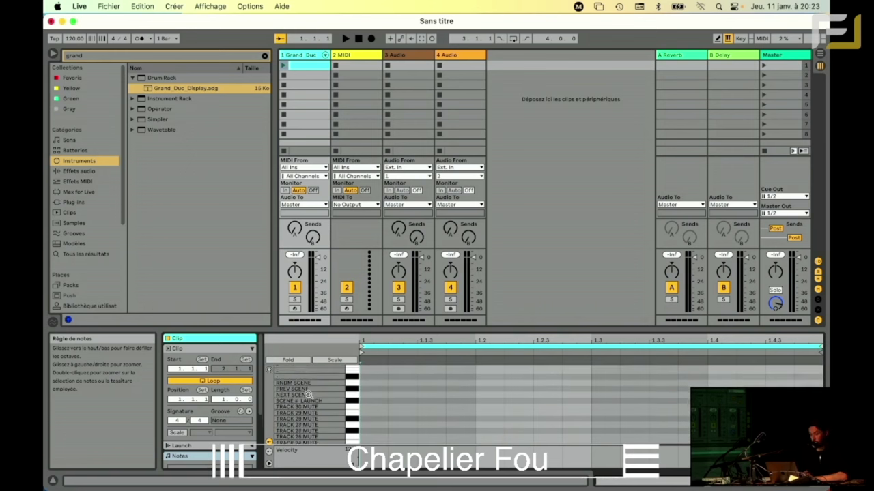
{"action": "scroll", "coordinate": [308, 394], "scroll_direction": "down", "scroll_amount": 20}
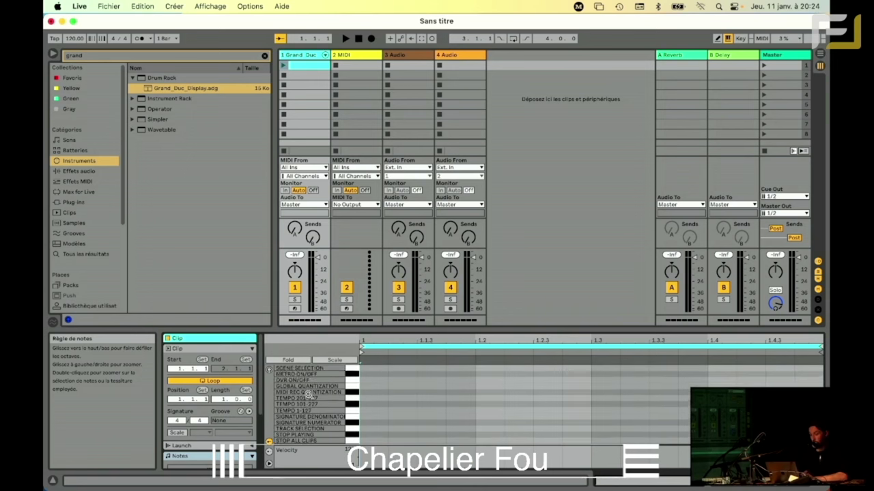
Step: Add a note on the OVR ON/OFF lane at beat 1.2 of the clip and launch the clip
{"action": "double_click", "coordinate": [496, 382]}
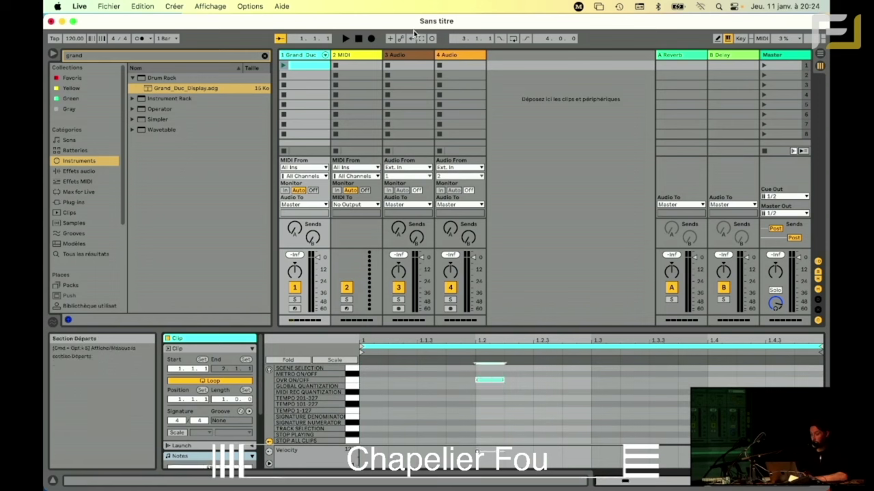
{"action": "key", "text": "Return"}
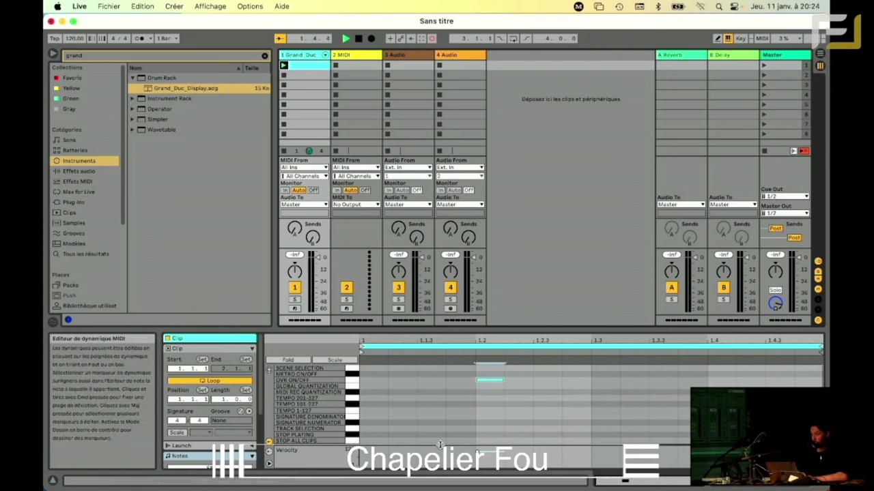
Step: Move the clip's OVR ON/OFF note onto the METRO ON/OFF lane, keeping it at beat 1.2
{"action": "left_click", "coordinate": [492, 381]}
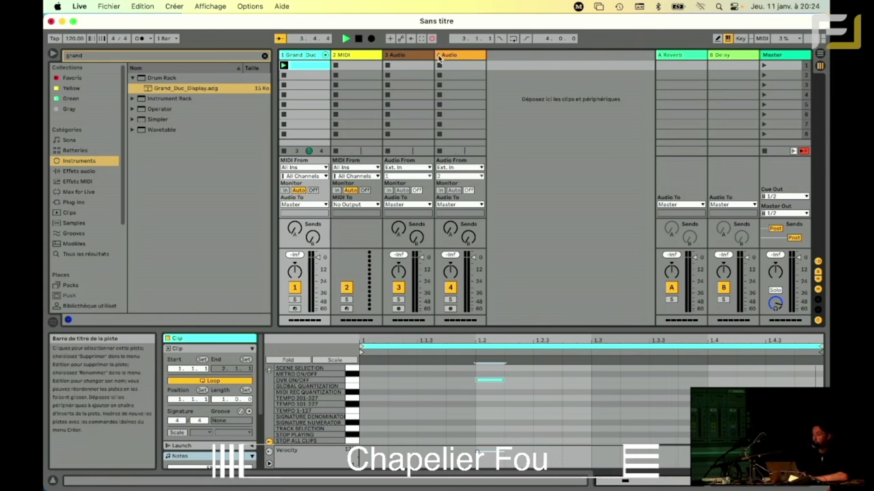
{"action": "left_click", "coordinate": [489, 383]}
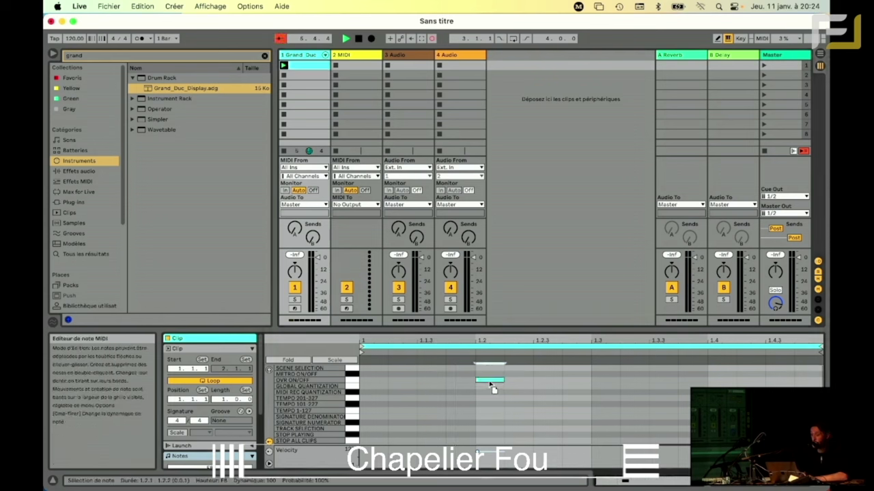
{"action": "left_click_drag", "start_coordinate": [492, 384], "coordinate": [489, 378]}
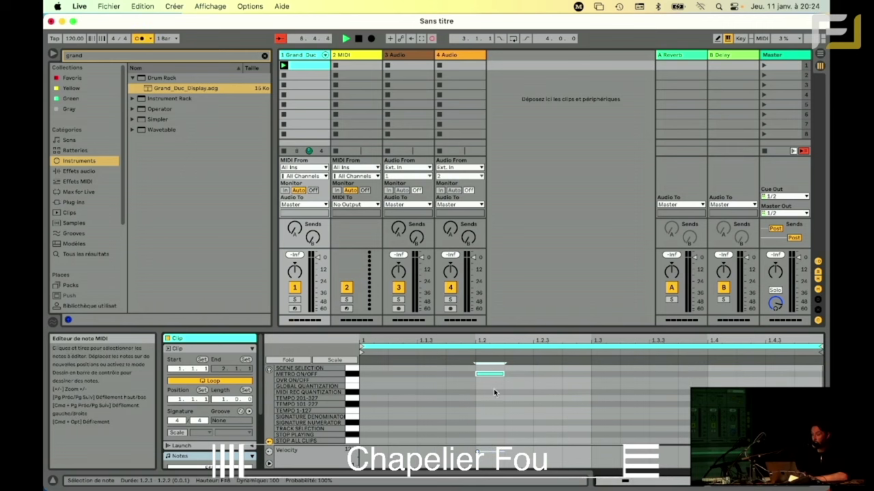
Step: Add a second METRO ON/OFF note at 1.3.3 of the clip and lower its velocity to switch the metronome off
{"action": "double_click", "coordinate": [662, 373]}
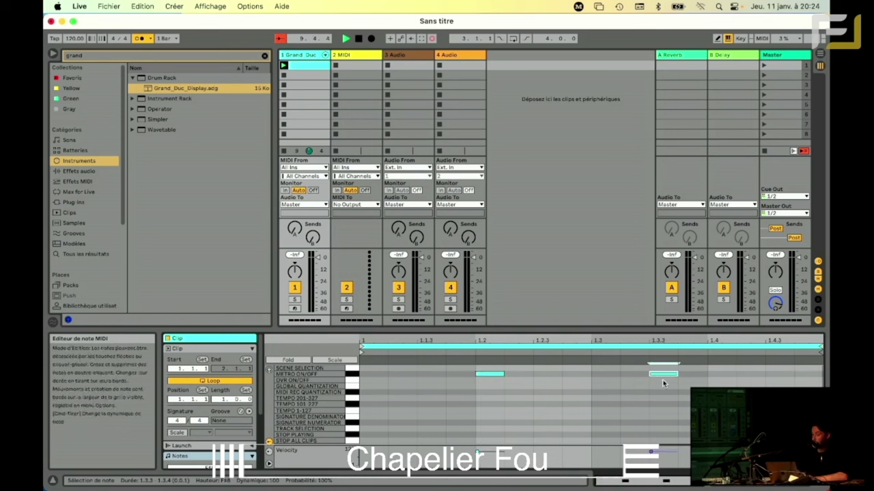
{"action": "left_click_drag", "start_coordinate": [650, 451], "coordinate": [652, 469]}
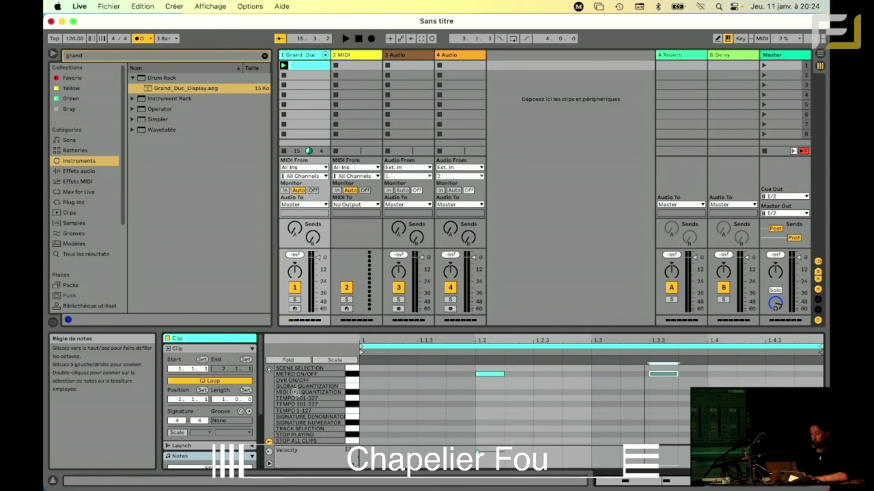
Step: Look through the clip's remaining command lanes, from tempo and transport actions down to scene launches and track mutes
{"action": "scroll", "coordinate": [312, 415], "scroll_direction": "down", "scroll_amount": 3}
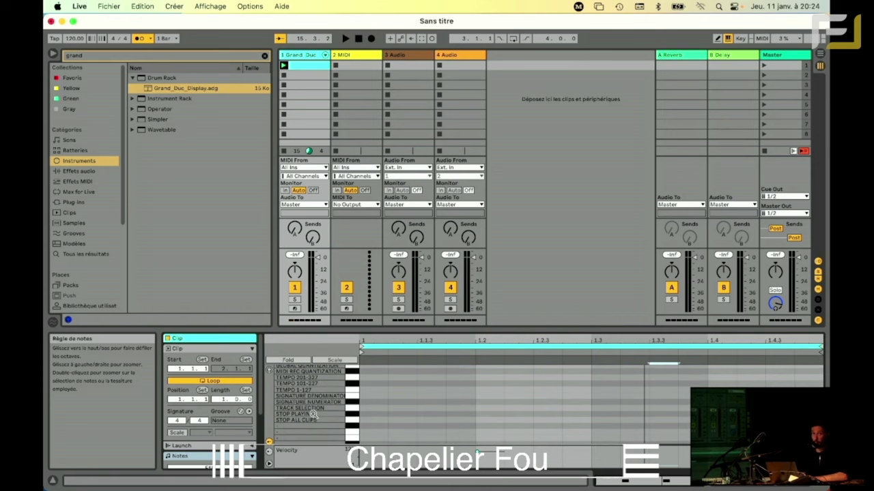
{"action": "scroll", "coordinate": [313, 414], "scroll_direction": "down", "scroll_amount": 5}
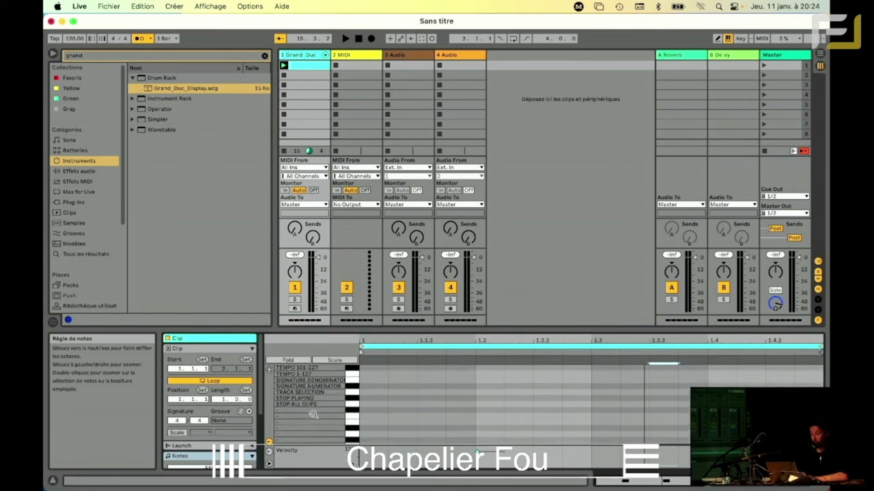
{"action": "scroll", "coordinate": [313, 414], "scroll_direction": "down", "scroll_amount": 2}
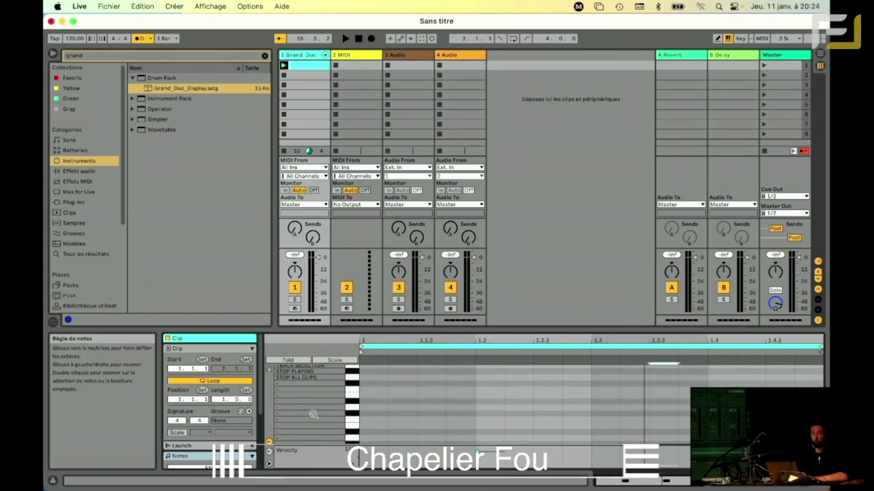
{"action": "scroll", "coordinate": [313, 415], "scroll_direction": "down", "scroll_amount": 6}
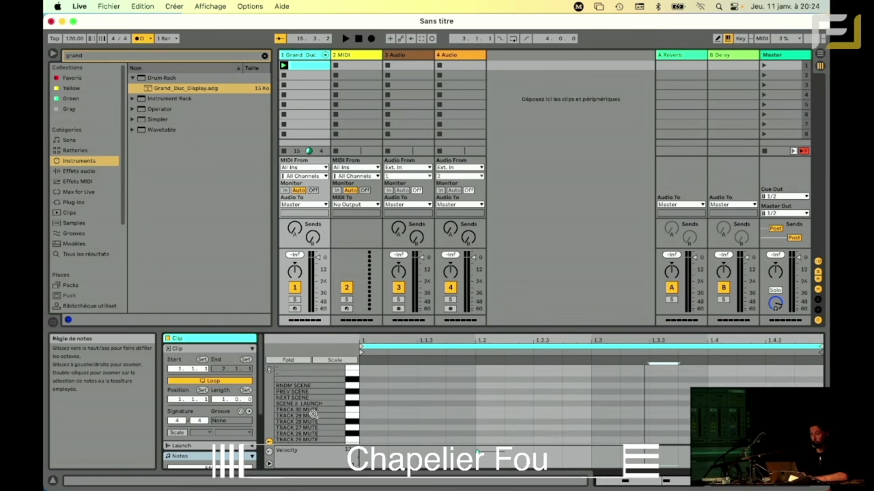
{"action": "scroll", "coordinate": [312, 414], "scroll_direction": "down", "scroll_amount": 2}
{"action": "scroll", "coordinate": [312, 414], "scroll_direction": "down", "scroll_amount": 20}
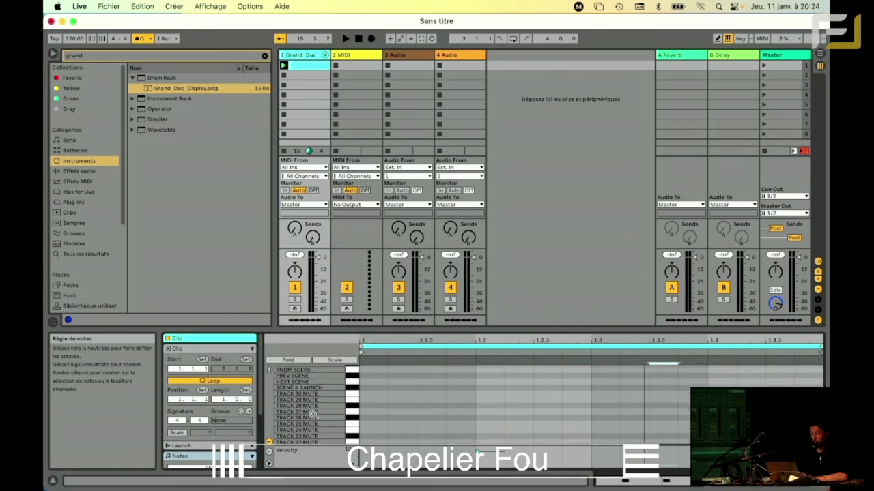
{"action": "scroll", "coordinate": [312, 415], "scroll_direction": "up", "scroll_amount": 3}
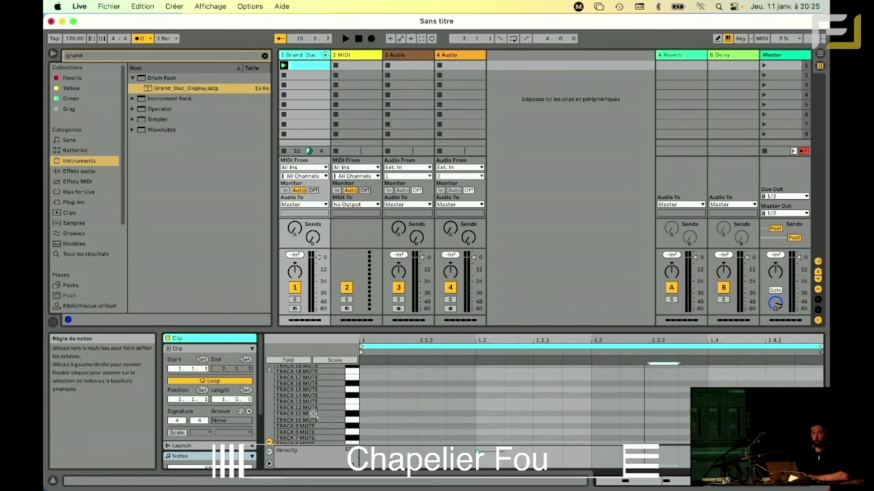
Step: Show the Grand_Duc track's devices, examine the note list and tips in Grand_Duc's help window, and close it
{"action": "left_click", "coordinate": [305, 57]}
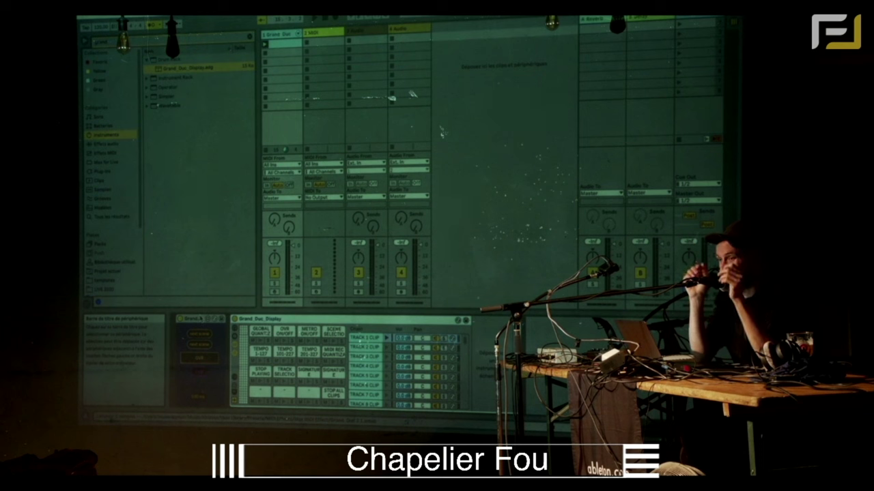
{"action": "left_click", "coordinate": [201, 375]}
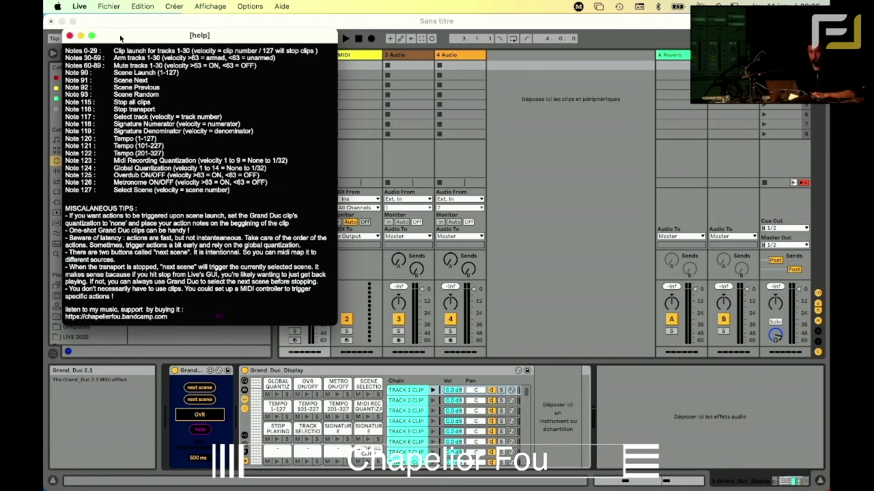
{"action": "left_click_drag", "start_coordinate": [120, 37], "coordinate": [96, 22]}
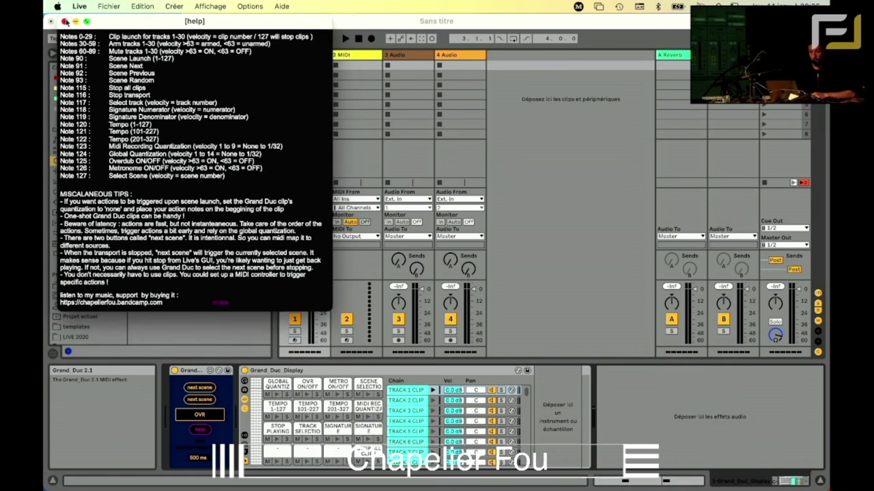
{"action": "left_click", "coordinate": [65, 22]}
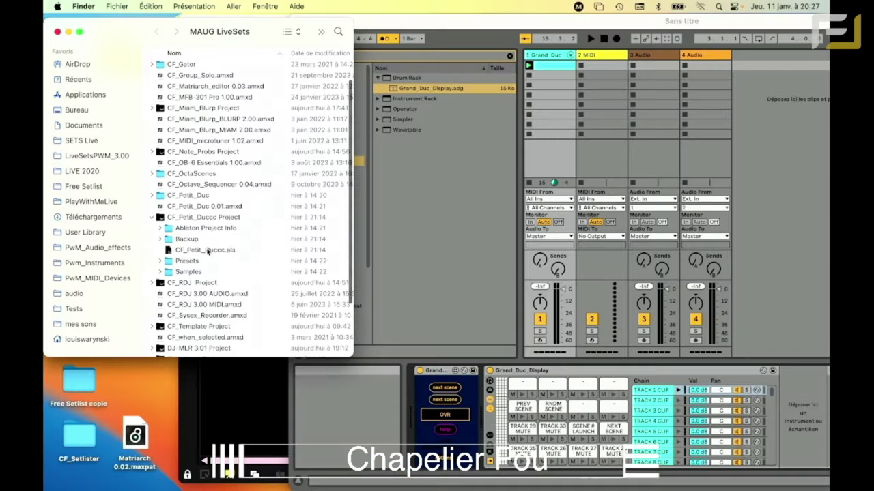
Step: Open CF_Petit_Duccc.als from the CF_Petit_Duccc Project folder in Finder without saving the untitled set
{"action": "double_click", "coordinate": [205, 250]}
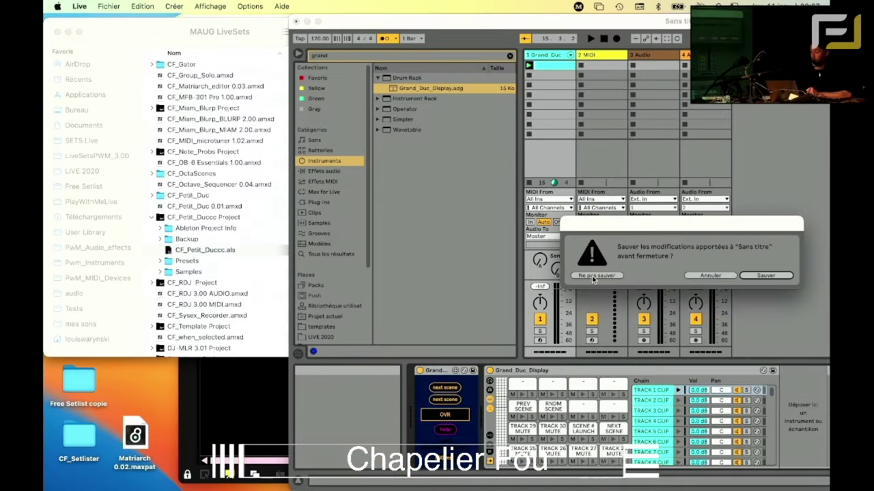
{"action": "left_click", "coordinate": [594, 275]}
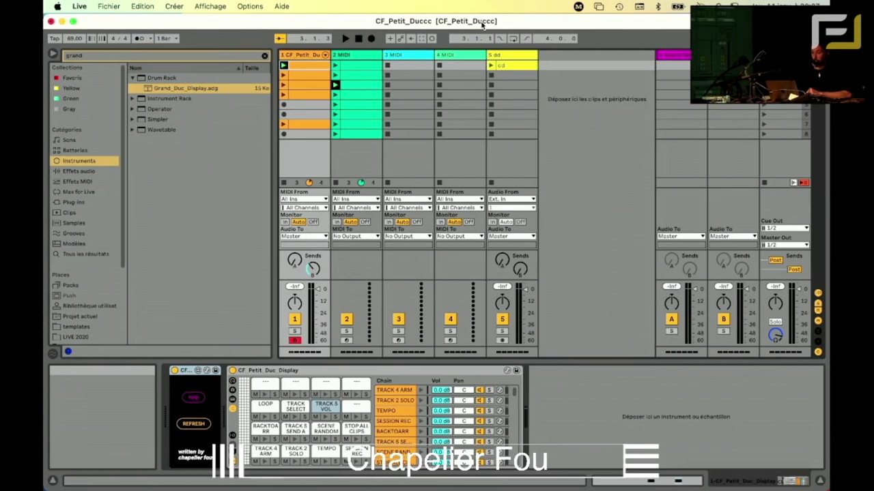
{"action": "double_click", "coordinate": [483, 26]}
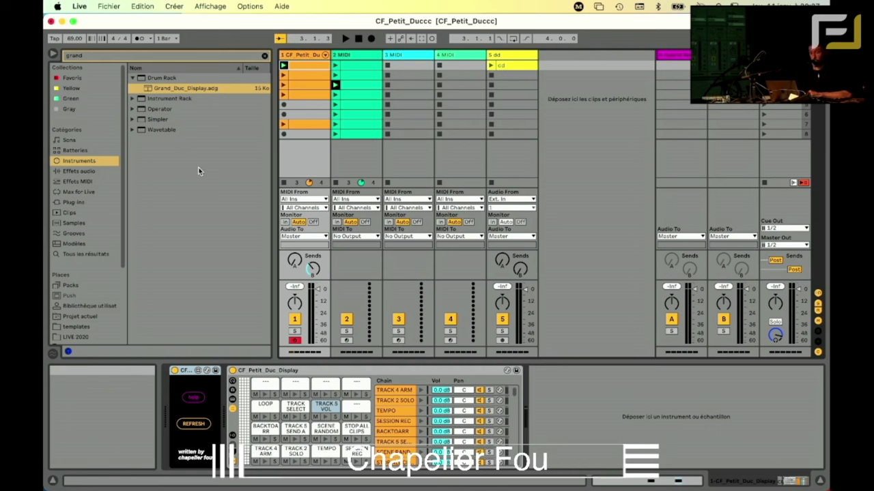
Step: Examine the action names in CF_Petit_Duc's help window, close it, and inspect the named drum rack pads, including LOOP
{"action": "left_click", "coordinate": [194, 398]}
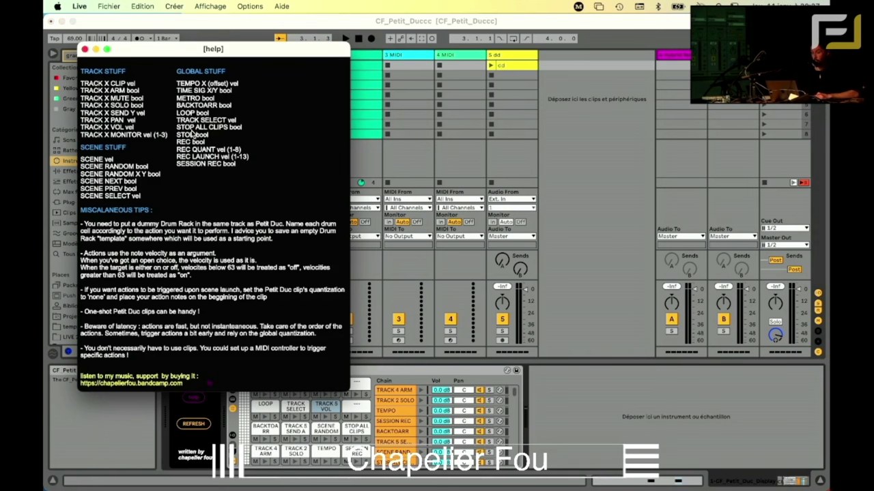
{"action": "left_click", "coordinate": [372, 30]}
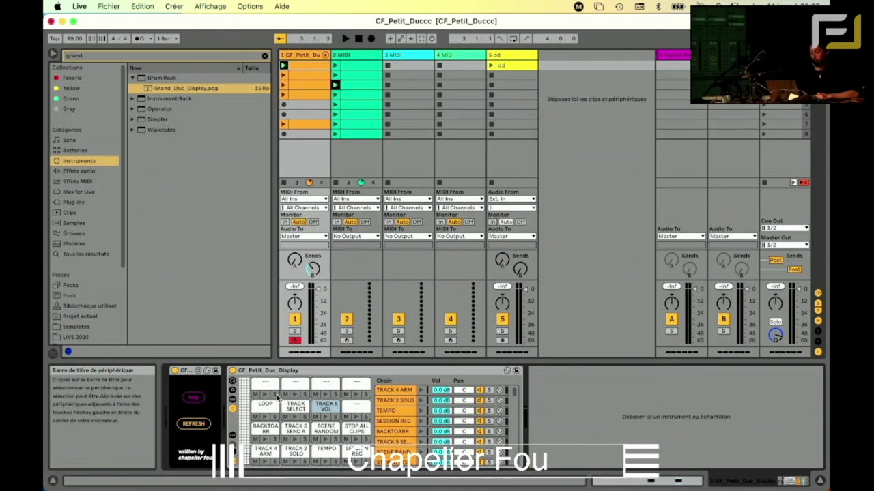
{"action": "left_click", "coordinate": [322, 431]}
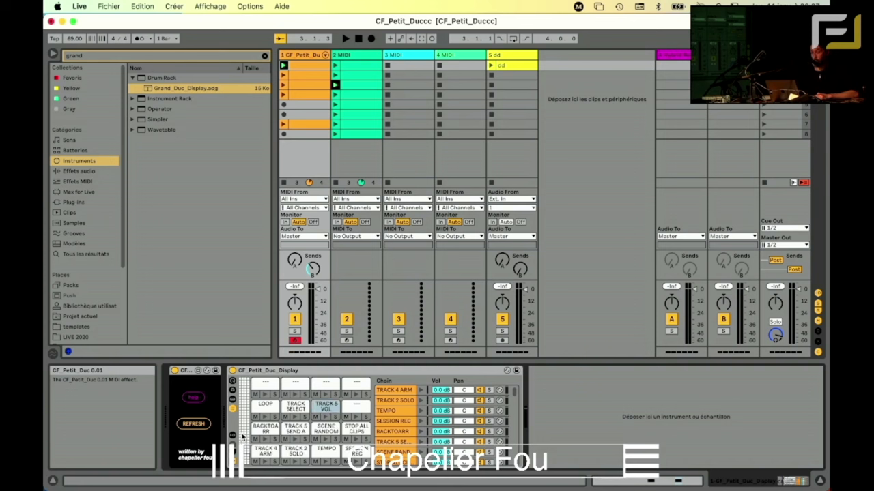
{"action": "left_click", "coordinate": [264, 407]}
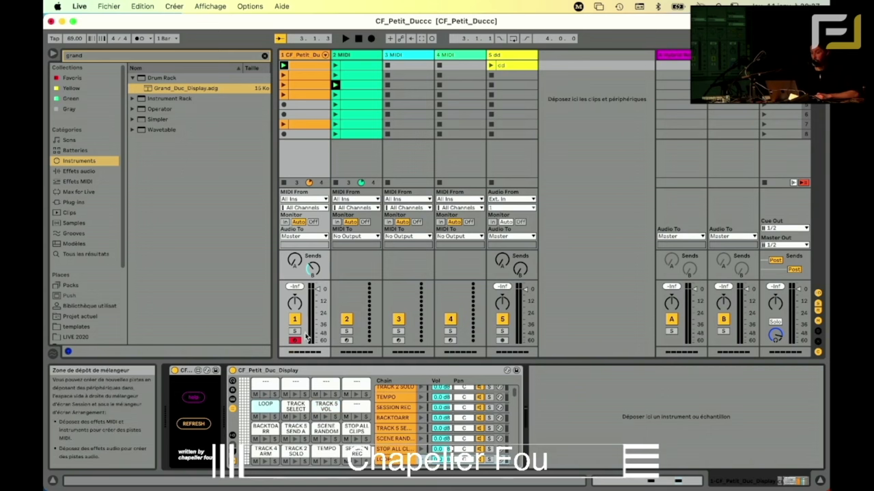
Step: Create a MIDI clip in the CF_Petit_Duc track's eighth slot with LOOP notes at 1.2 and 1.4, the second at velocity 16
{"action": "double_click", "coordinate": [307, 136]}
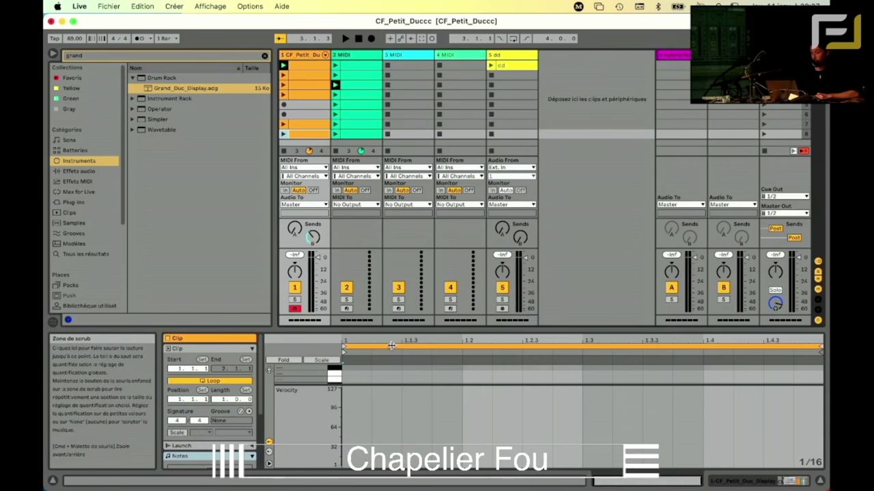
{"action": "left_click_drag", "start_coordinate": [391, 319], "coordinate": [390, 183]}
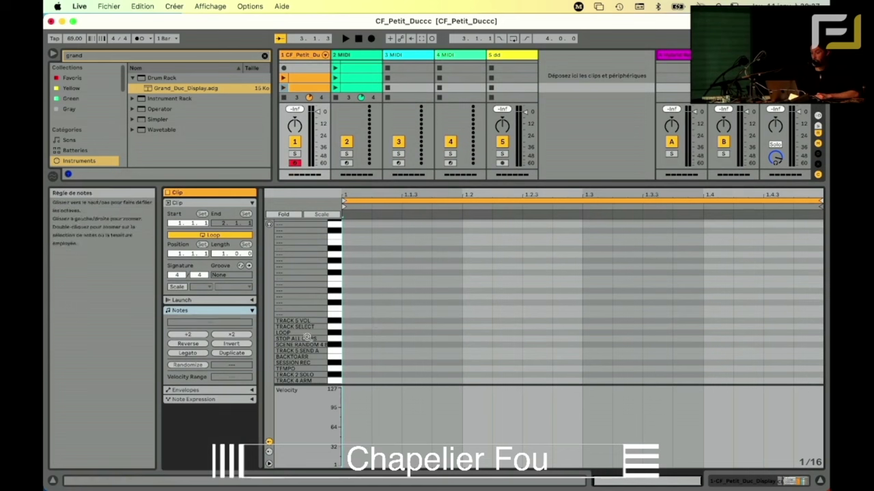
{"action": "double_click", "coordinate": [486, 326]}
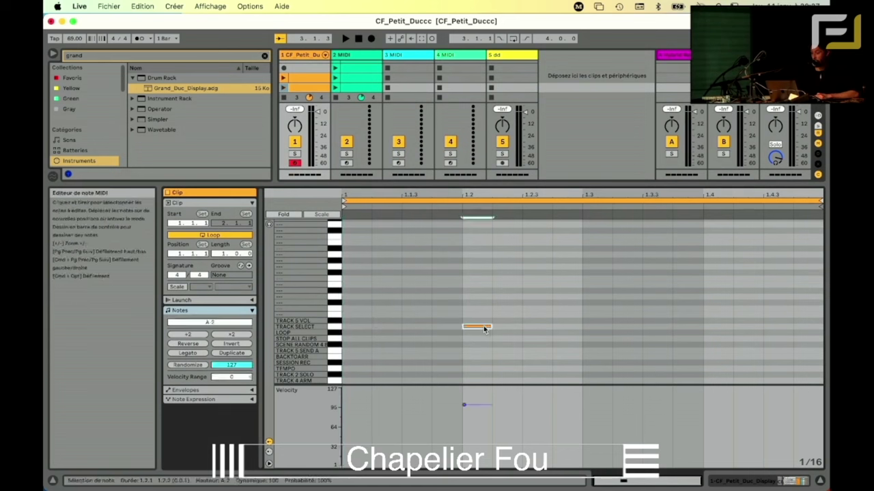
{"action": "left_click_drag", "start_coordinate": [484, 329], "coordinate": [484, 334]}
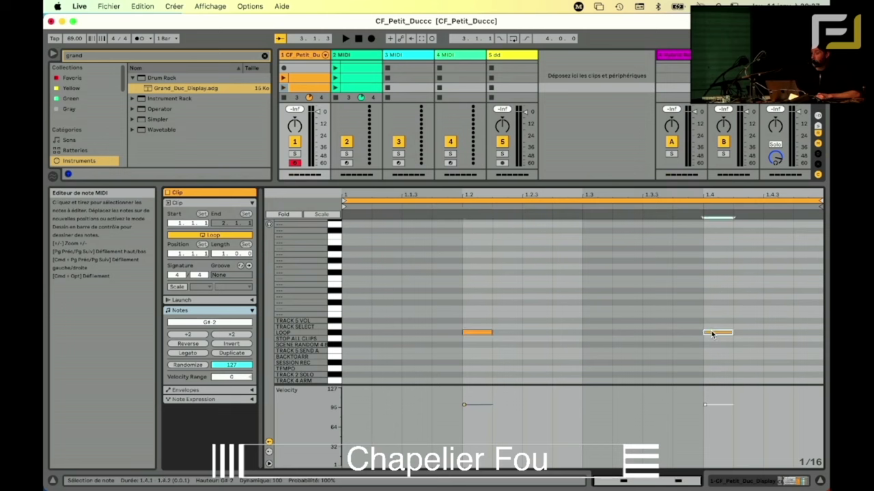
{"action": "left_click_drag", "start_coordinate": [711, 331], "coordinate": [711, 369]}
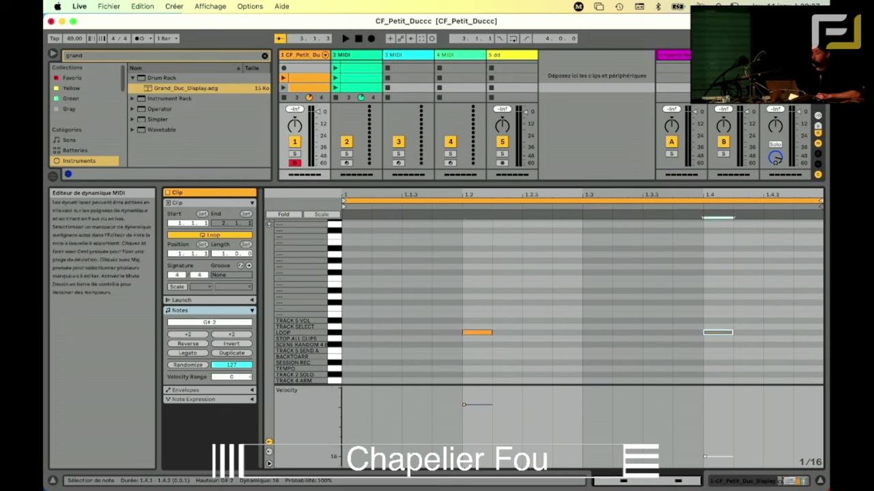
Step: Launch the eighth clip to test the loop switching, and delete both LOOP notes from it
{"action": "left_click", "coordinate": [284, 87]}
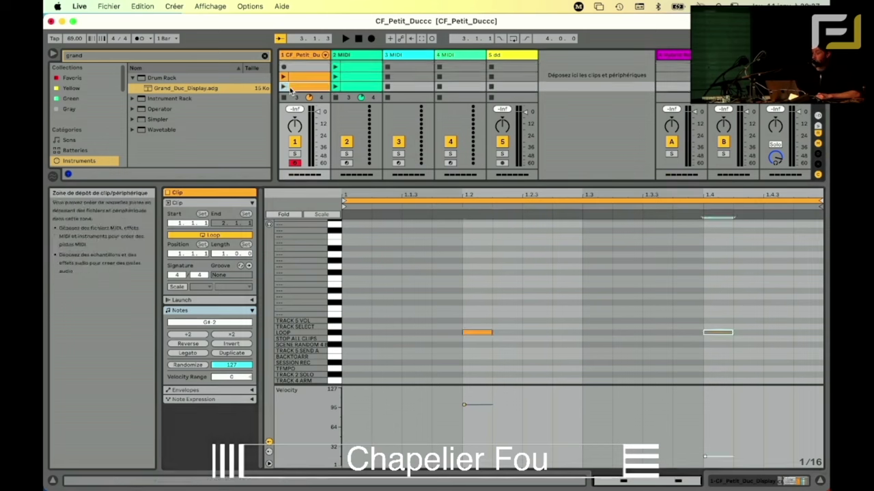
{"action": "left_click", "coordinate": [512, 39]}
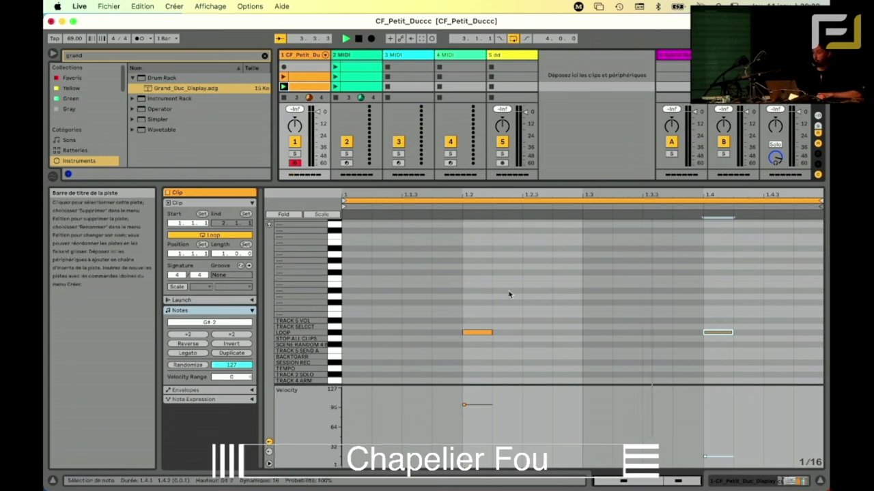
{"action": "left_click", "coordinate": [462, 308]}
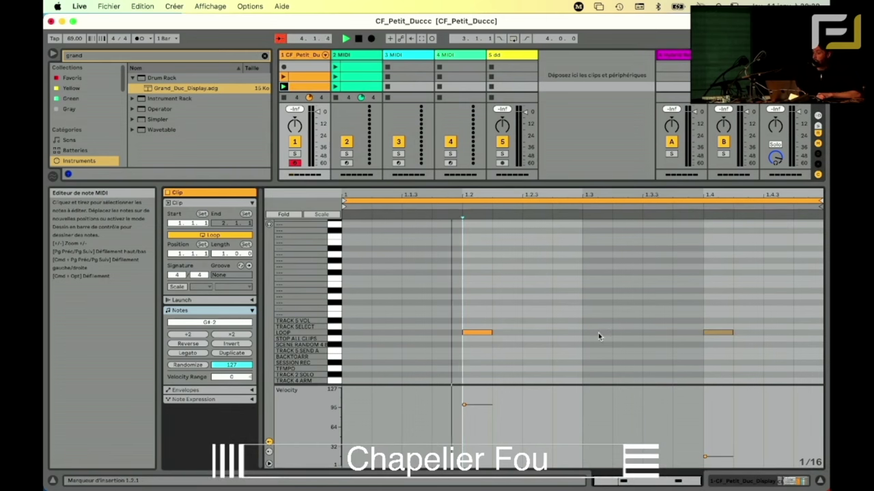
{"action": "left_click_drag", "start_coordinate": [469, 313], "coordinate": [724, 351]}
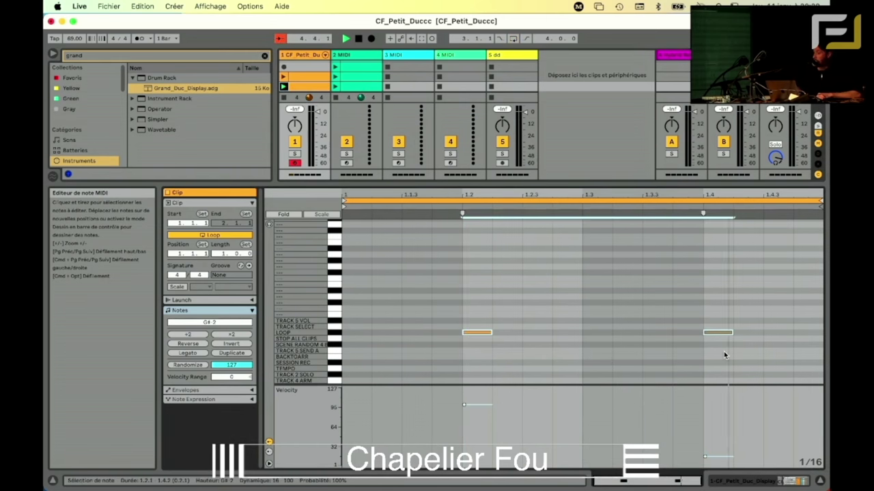
{"action": "key", "text": "Delete"}
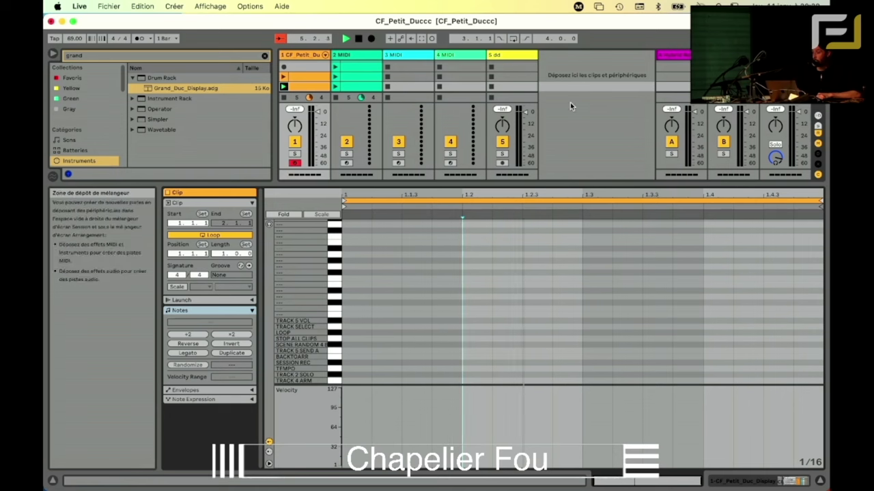
Step: Name the empty drum rack pad directly above LOOP "TRACK 3 MUTE", checking the action syntax in CF_Petit_Duc's help window
{"action": "left_click", "coordinate": [324, 55]}
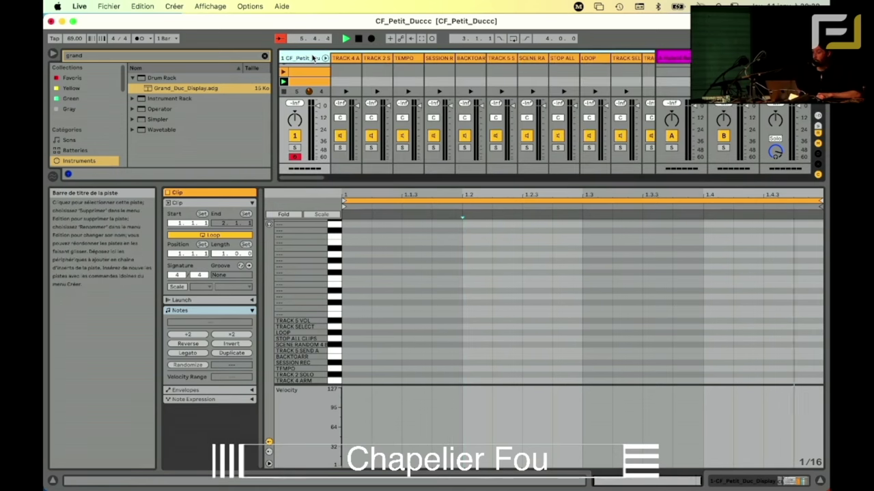
{"action": "left_click", "coordinate": [324, 58]}
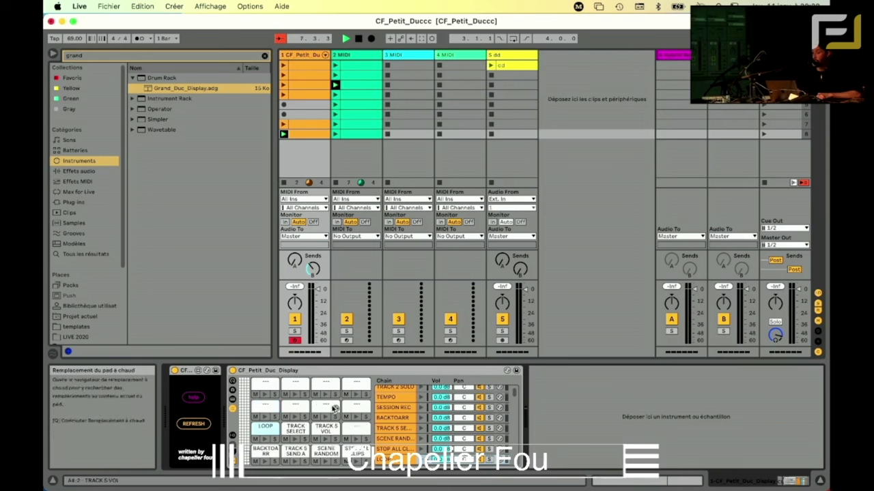
{"action": "left_click", "coordinate": [266, 407]}
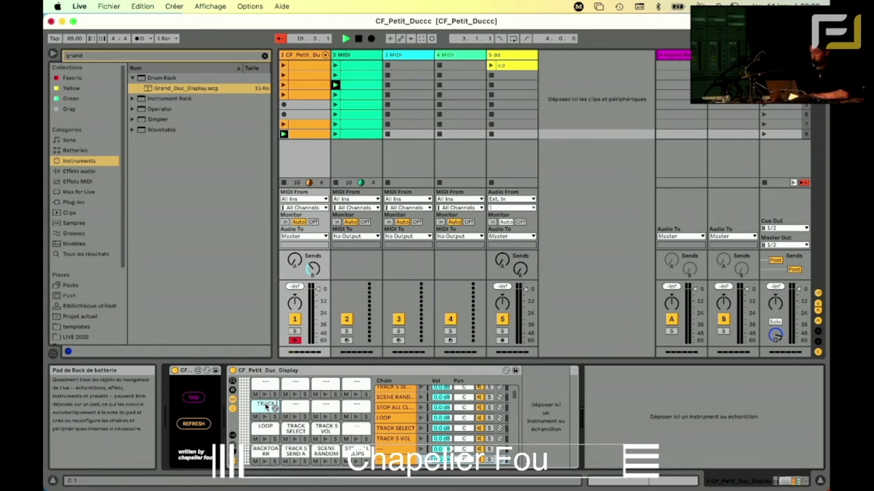
{"action": "left_click", "coordinate": [194, 397]}
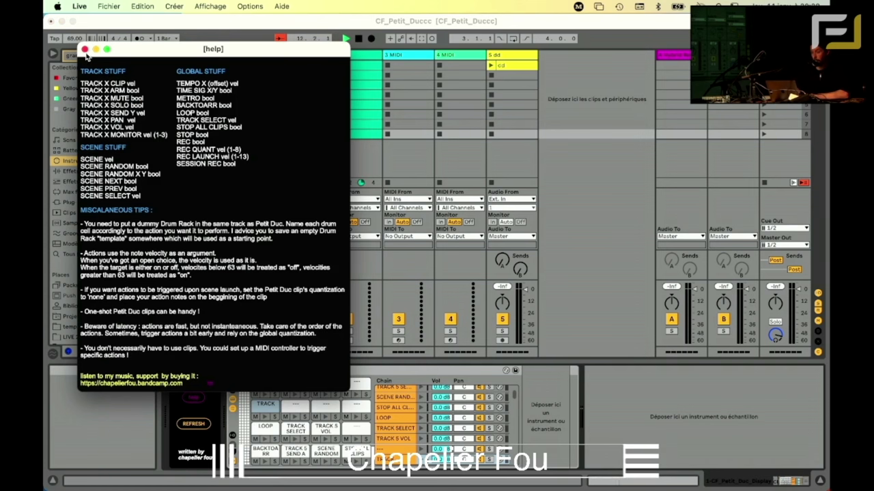
{"action": "left_click", "coordinate": [85, 50]}
{"action": "left_click", "coordinate": [271, 404]}
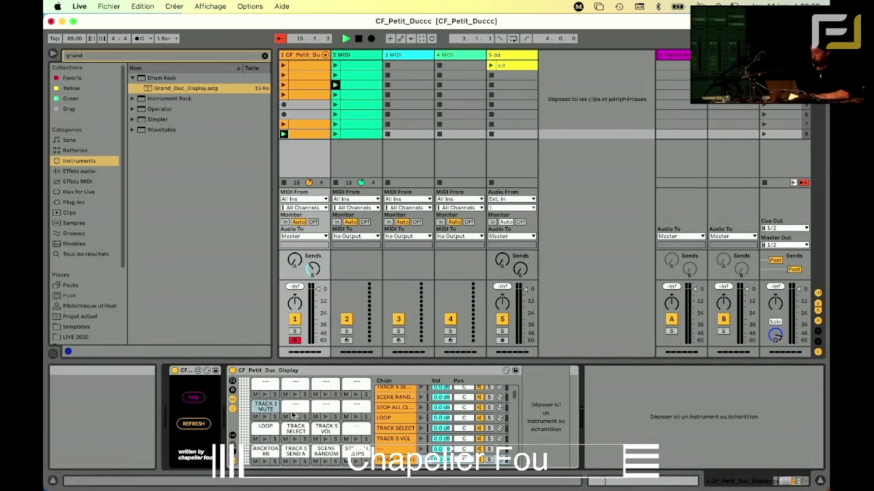
Step: Create a MIDI clip in the CF_Petit_Duc track's tenth slot with TRACK 3 MUTE notes at 1.2 and 1.4, the second at velocity 37
{"action": "double_click", "coordinate": [314, 135]}
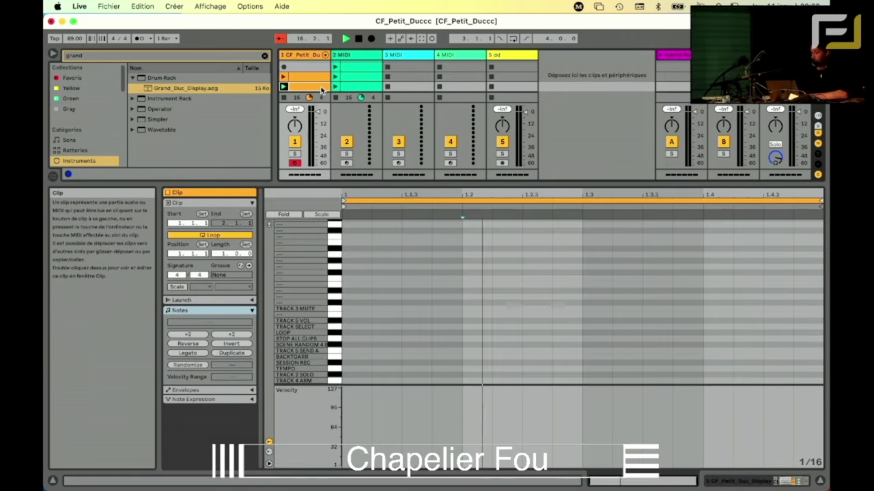
{"action": "key", "text": "super+z"}
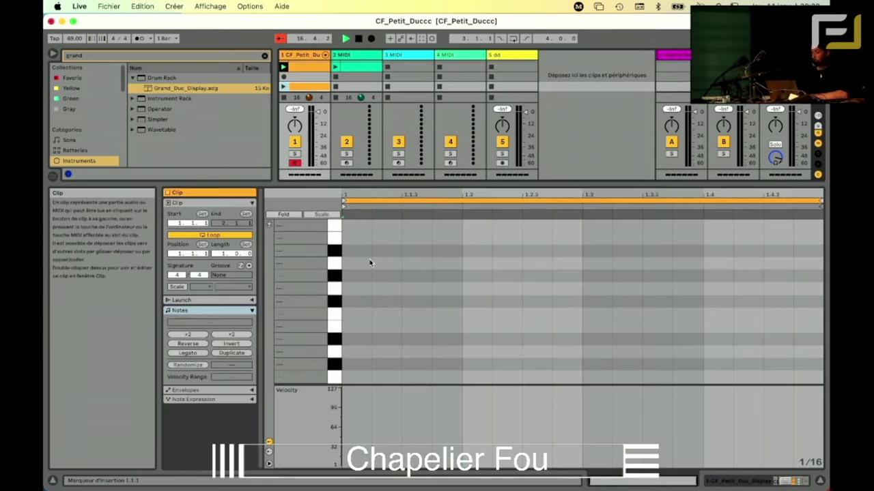
{"action": "scroll", "coordinate": [379, 324], "scroll_direction": "up", "scroll_amount": 2}
{"action": "scroll", "coordinate": [379, 326], "scroll_direction": "down", "scroll_amount": 5}
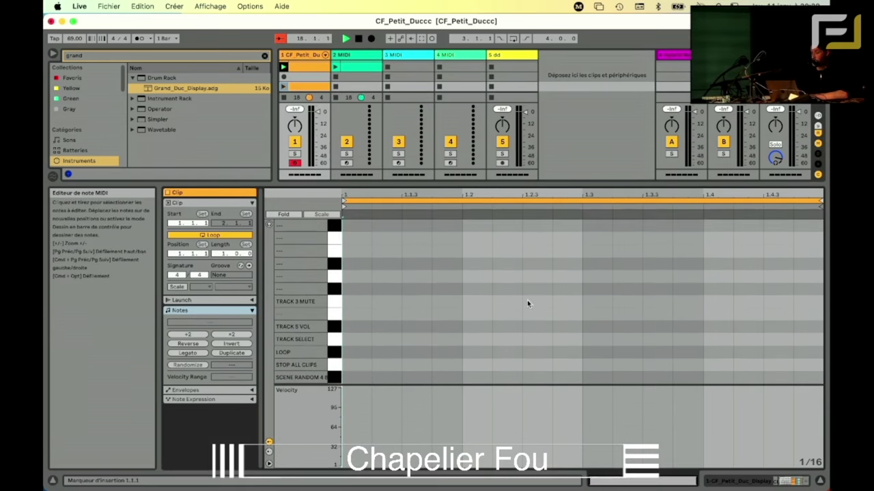
{"action": "double_click", "coordinate": [480, 302]}
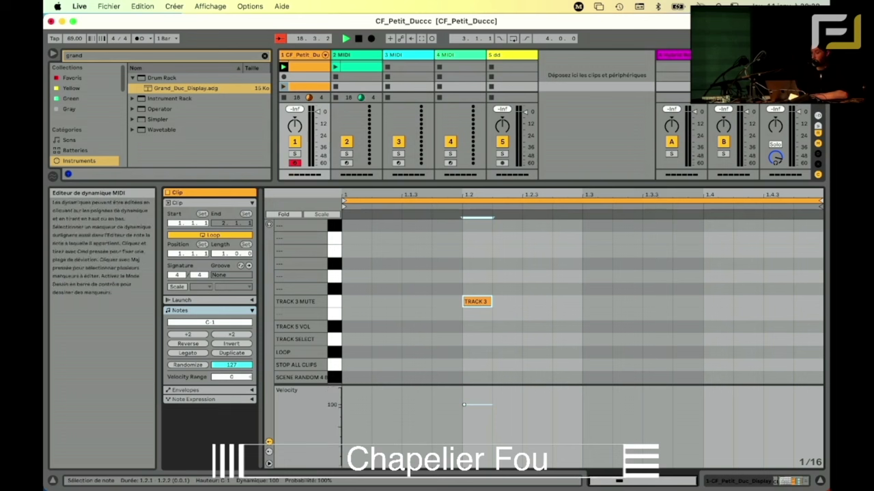
{"action": "double_click", "coordinate": [707, 301]}
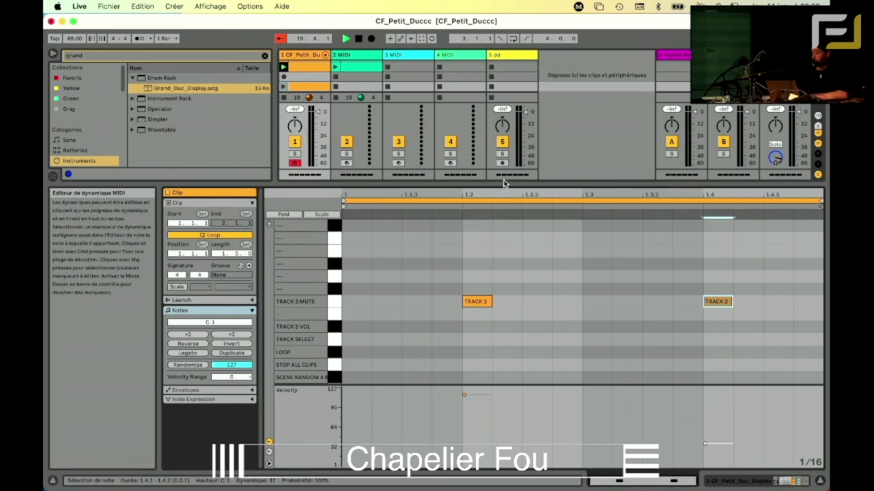
Step: Launch the TRACK 3 MUTE clip to test the muting of track 3, and show the CF_Petit_Duc track's devices
{"action": "left_click", "coordinate": [283, 87]}
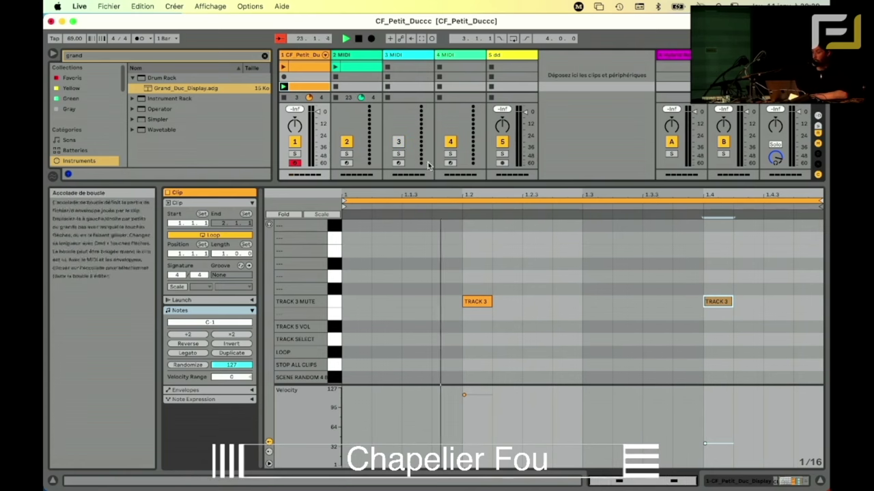
{"action": "left_click_drag", "start_coordinate": [410, 183], "coordinate": [409, 302]}
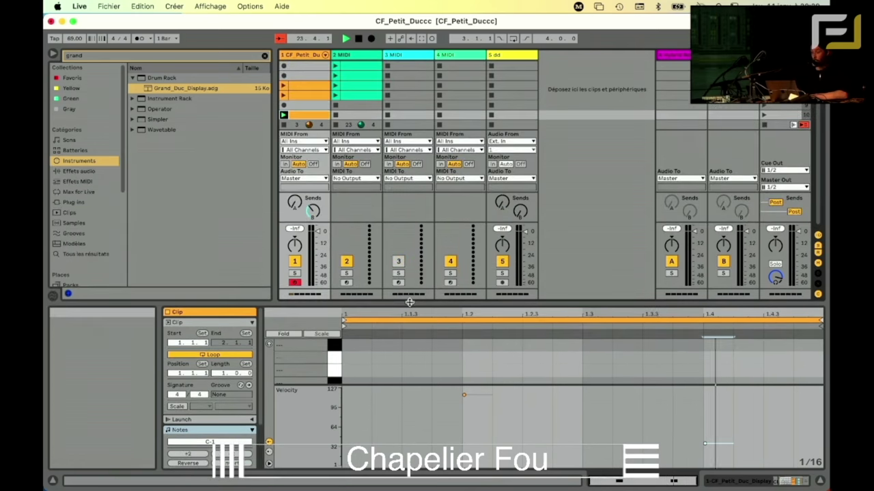
{"action": "left_click", "coordinate": [302, 56]}
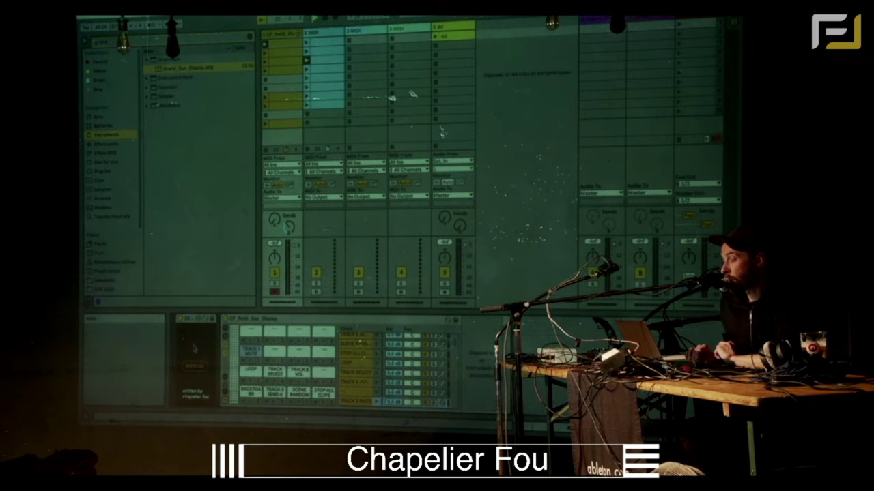
Step: Open CF_Petit_Duc's help window and move it aside to uncover the clips, selecting the first CF_Petit_Duc clip
{"action": "left_click", "coordinate": [195, 366]}
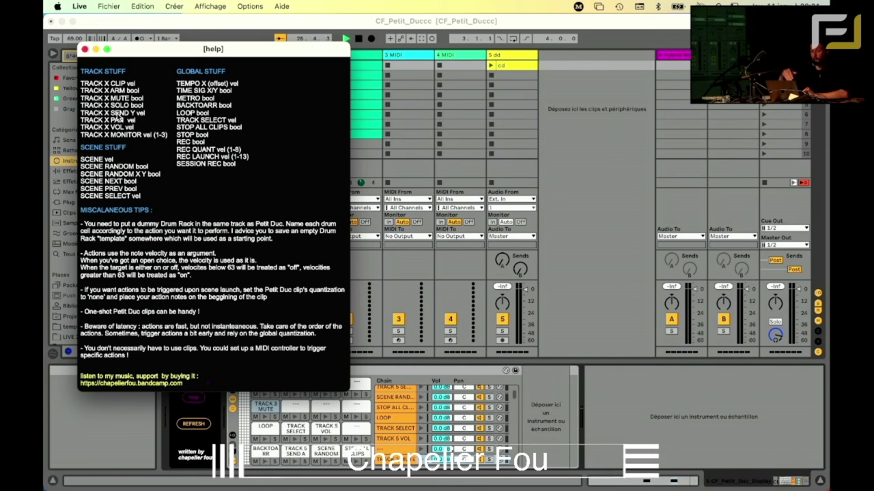
{"action": "left_click_drag", "start_coordinate": [306, 51], "coordinate": [225, 44]}
{"action": "left_click", "coordinate": [298, 63]}
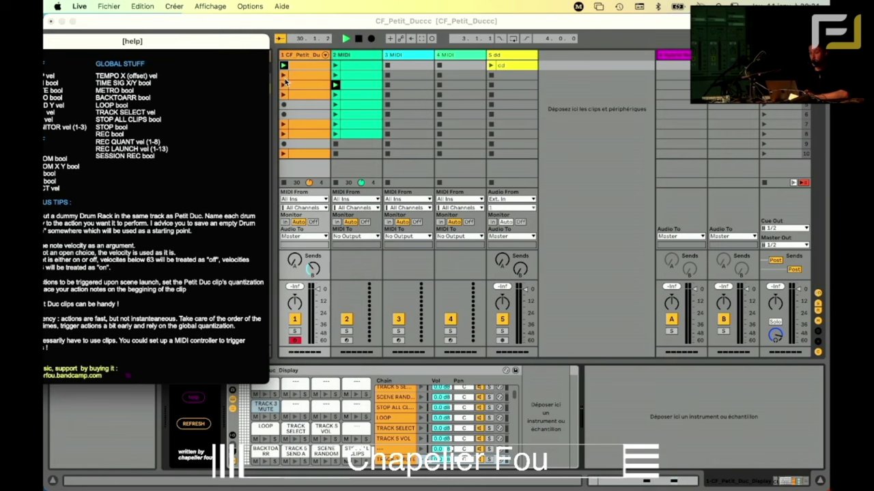
Step: Launch the second, third and fourth CF_Petit_Duc clips in turn and examine the fourth clip's TRACK 5 volume and send notes
{"action": "left_click", "coordinate": [287, 77]}
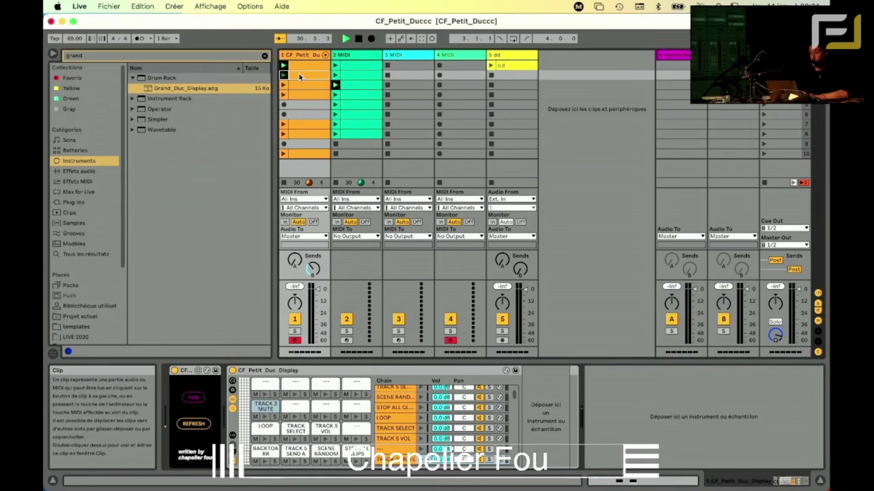
{"action": "double_click", "coordinate": [298, 72]}
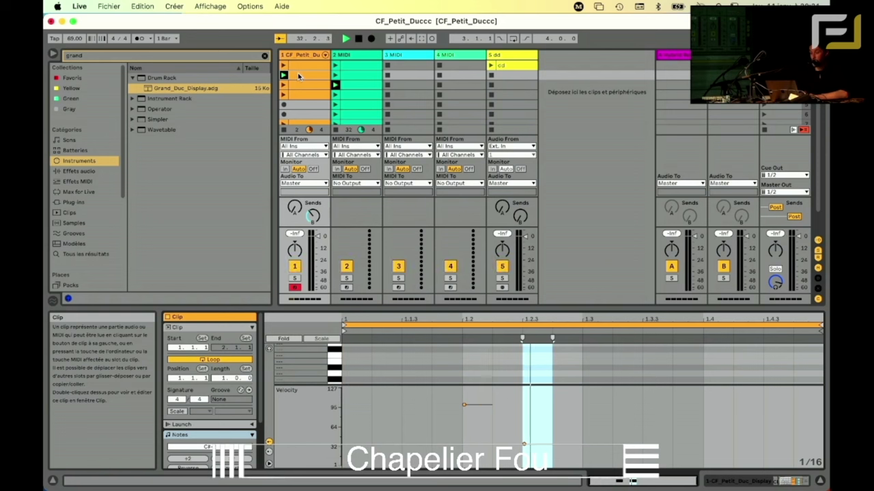
{"action": "left_click", "coordinate": [285, 86]}
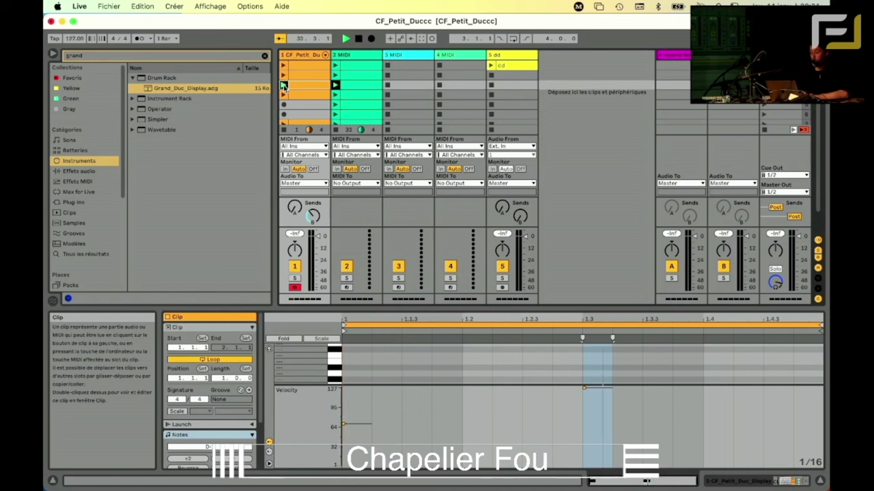
{"action": "left_click", "coordinate": [286, 95]}
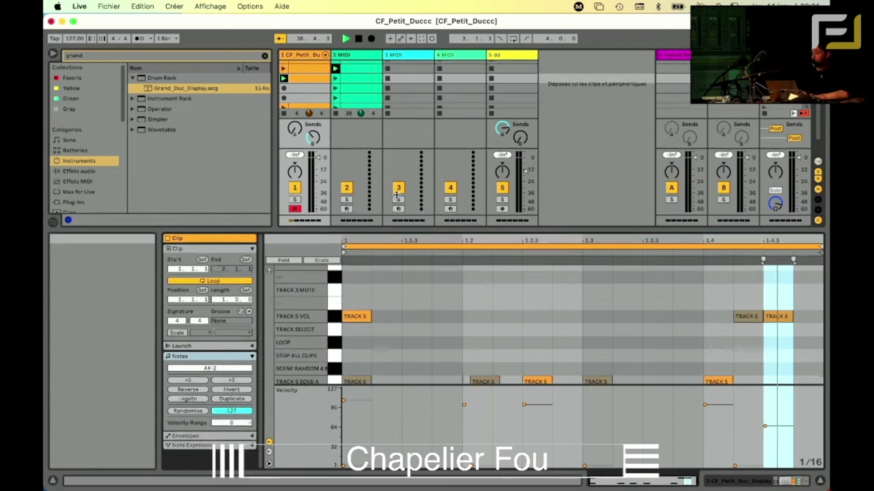
{"action": "left_click_drag", "start_coordinate": [393, 313], "coordinate": [355, 171]}
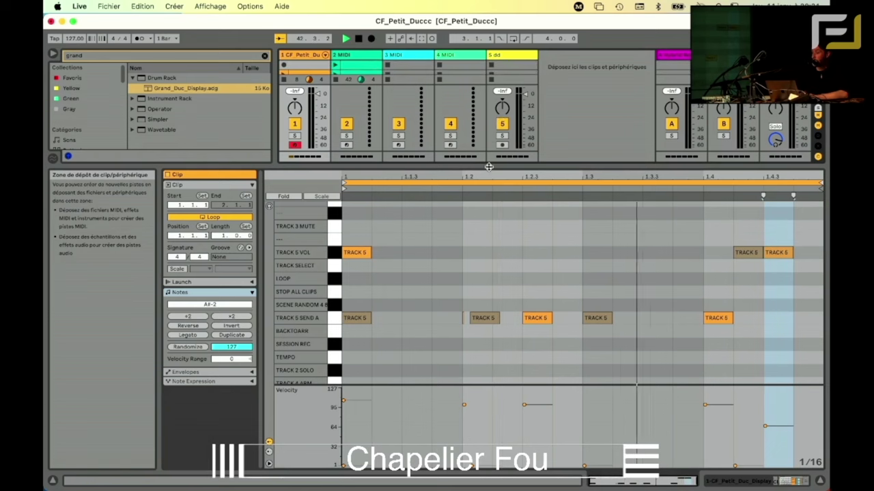
{"action": "left_click_drag", "start_coordinate": [487, 165], "coordinate": [489, 235]}
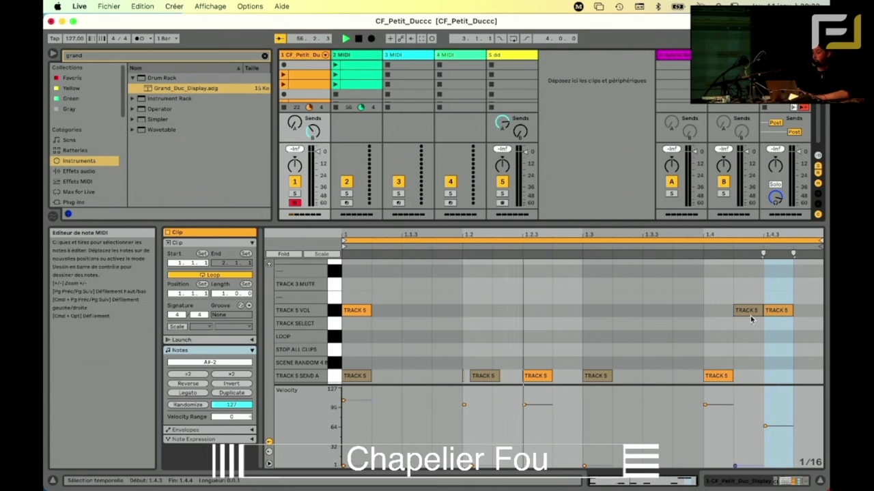
{"action": "left_click", "coordinate": [786, 312]}
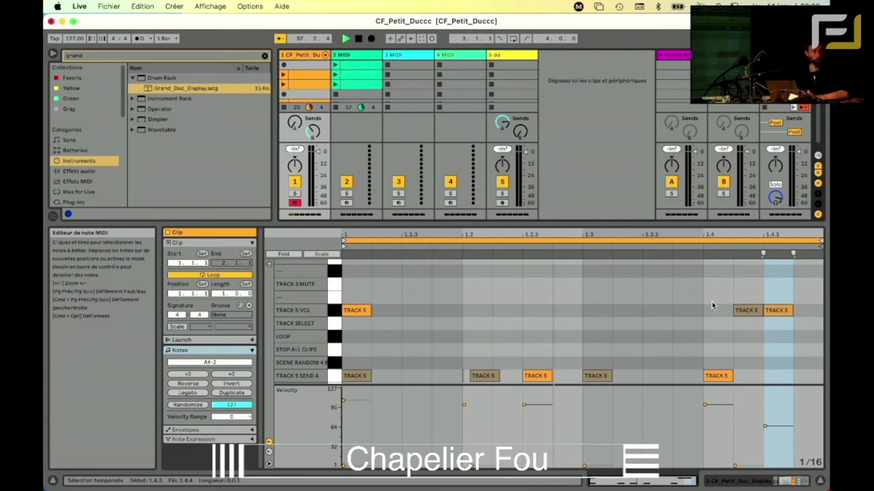
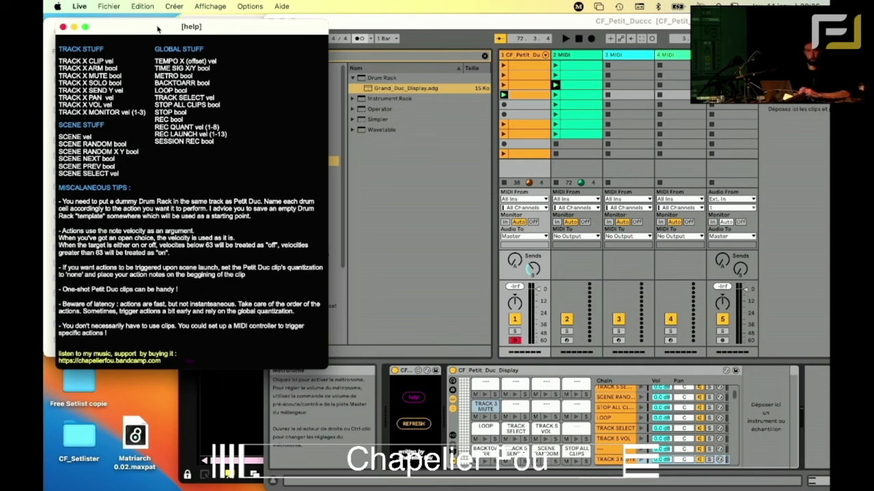
Step: Uncover the Notes MAUG document behind the help and Finder windows, and highlight its first section, the live-show tools from Free Setlist to Petit Duc
{"action": "left_click_drag", "start_coordinate": [149, 30], "coordinate": [300, 30]}
{"action": "left_click", "coordinate": [118, 28]}
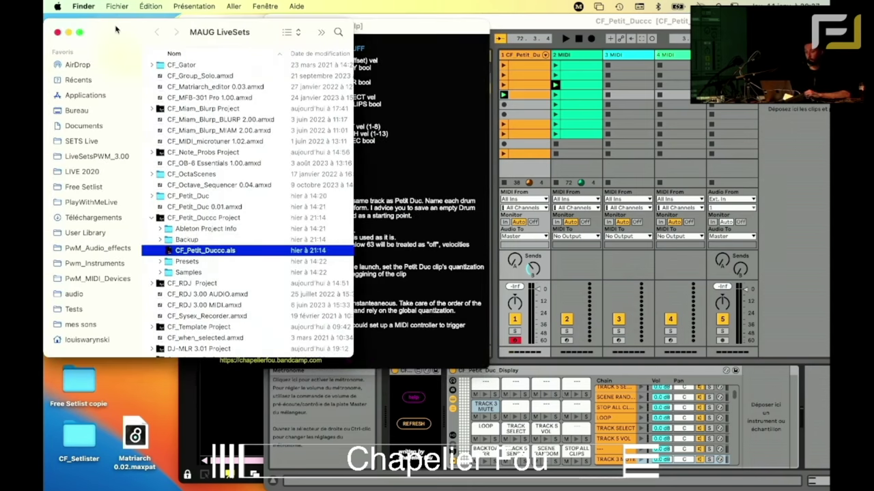
{"action": "left_click_drag", "start_coordinate": [118, 30], "coordinate": [206, 170]}
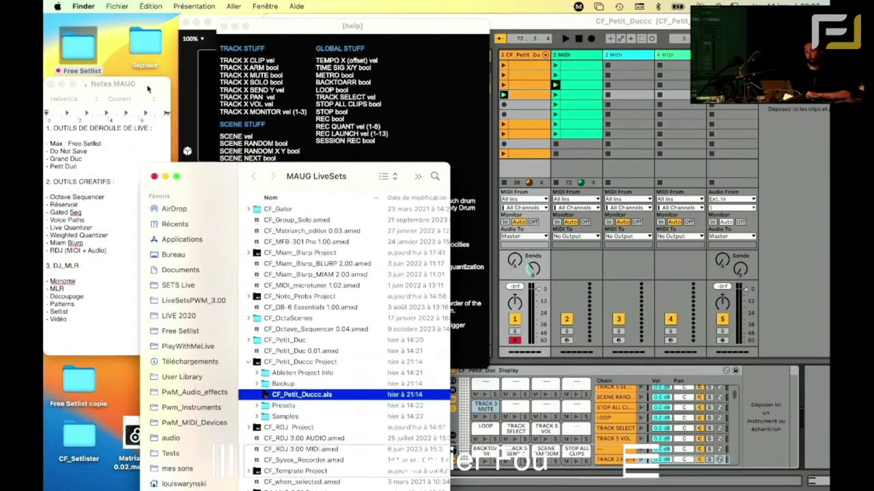
{"action": "left_click", "coordinate": [48, 128]}
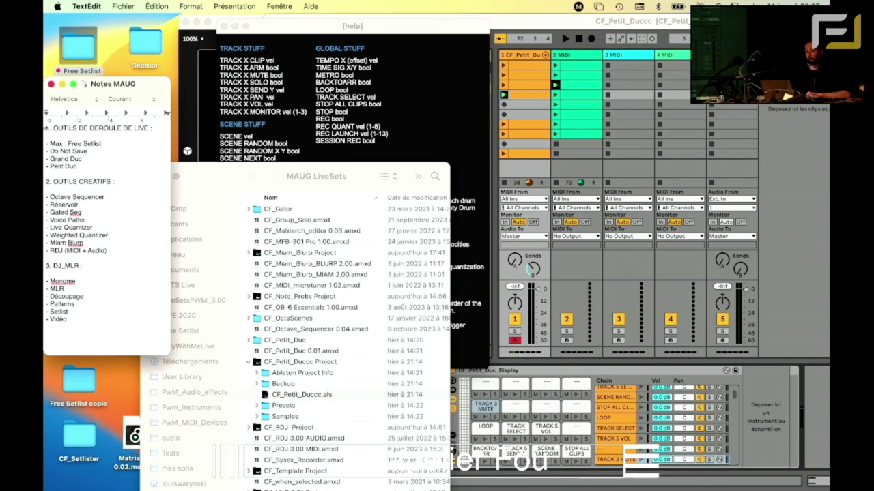
{"action": "left_click_drag", "start_coordinate": [47, 127], "coordinate": [90, 164]}
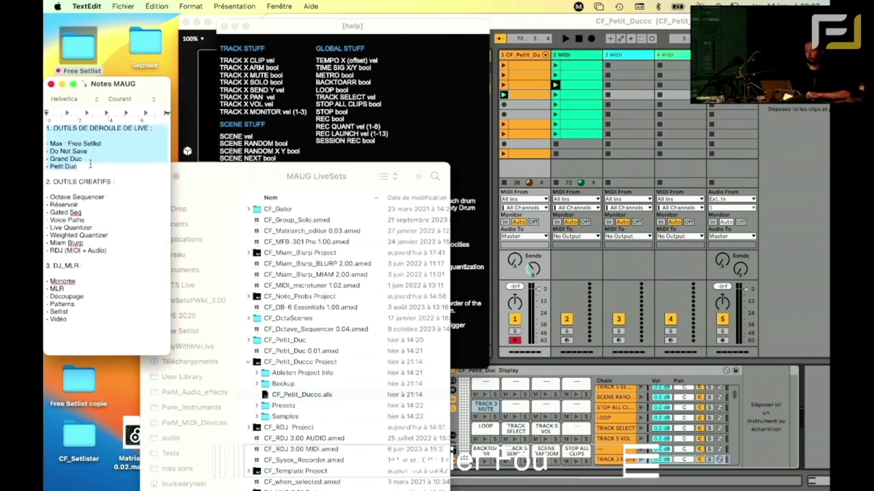
{"action": "left_click", "coordinate": [91, 164]}
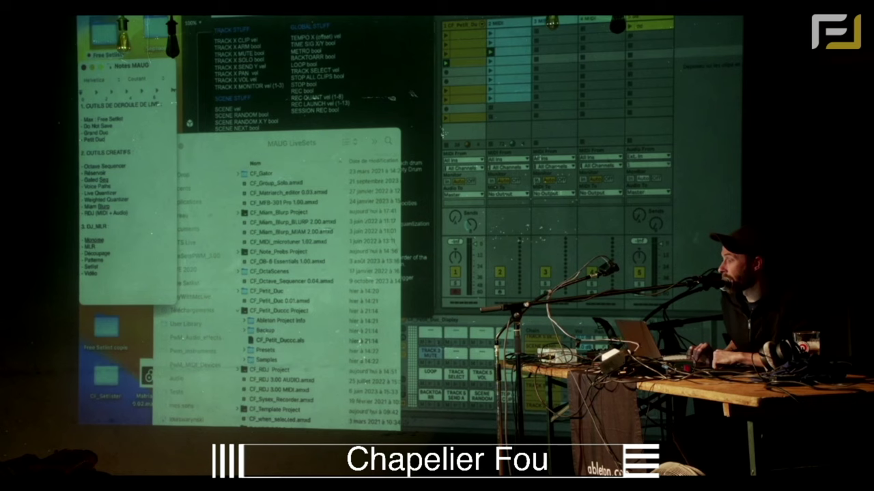
Step: Switch to Finder, expand Octave_Sequencer Project in the MAUG LiveSets folder, and open Octave_Sequencer.als
{"action": "key", "text": "super+Tab"}
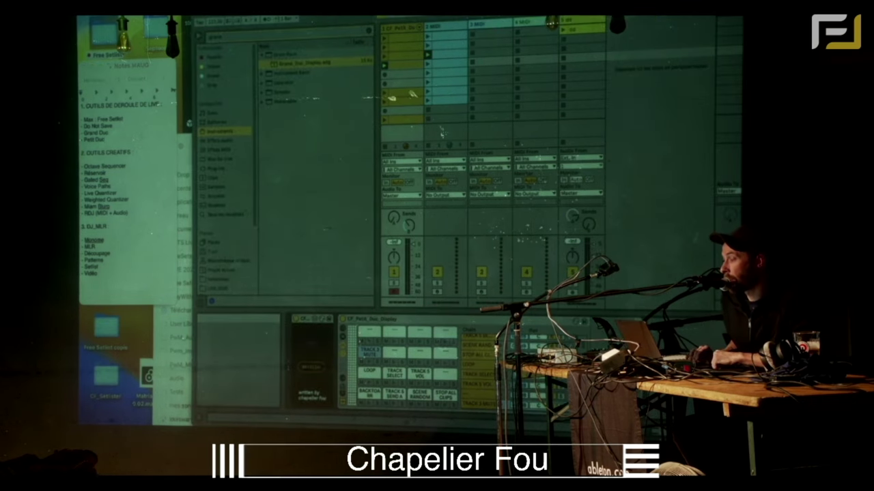
{"action": "key", "text": "super+Tab"}
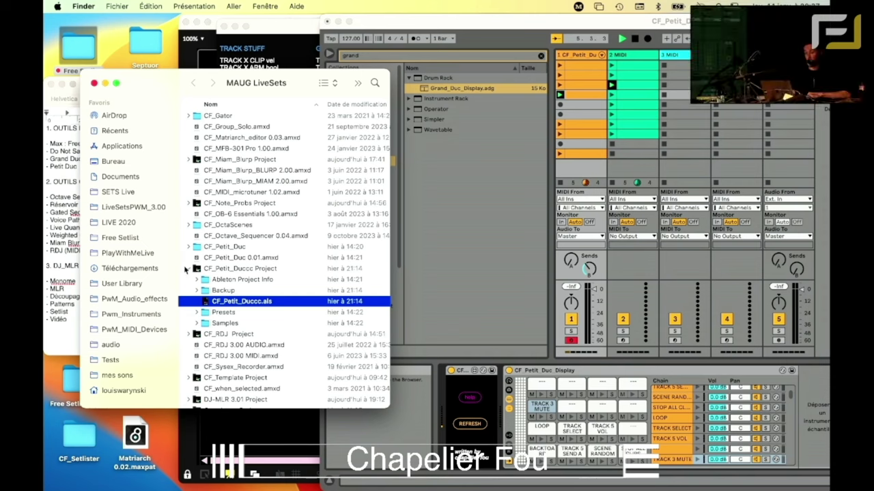
{"action": "left_click", "coordinate": [186, 269]}
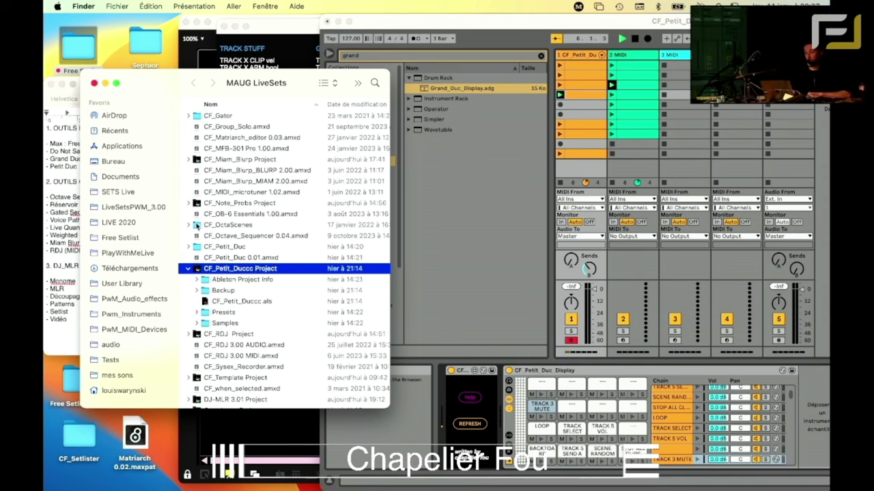
{"action": "scroll", "coordinate": [198, 226], "scroll_direction": "down", "scroll_amount": 5}
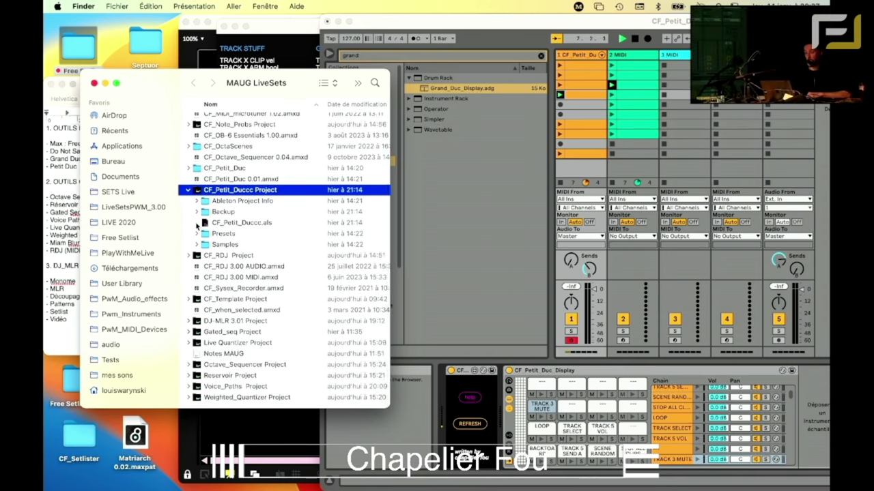
{"action": "scroll", "coordinate": [197, 227], "scroll_direction": "up", "scroll_amount": 1}
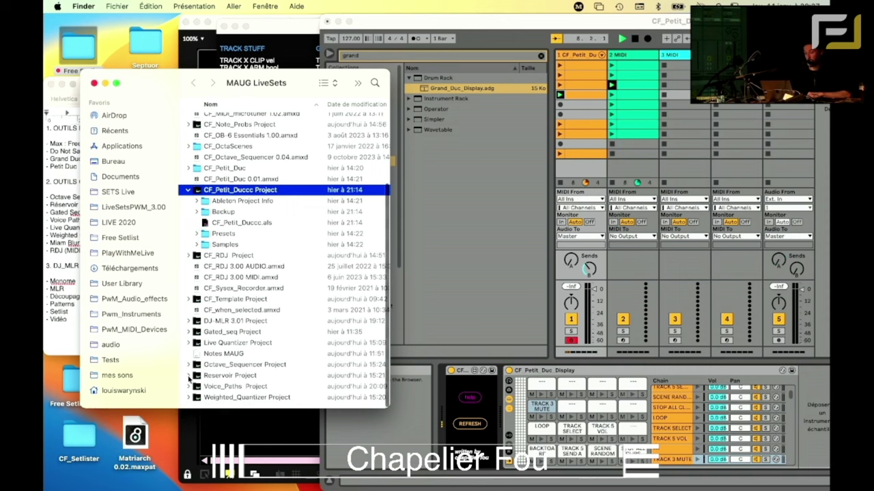
{"action": "left_click", "coordinate": [189, 364]}
{"action": "scroll", "coordinate": [224, 379], "scroll_direction": "down", "scroll_amount": 2}
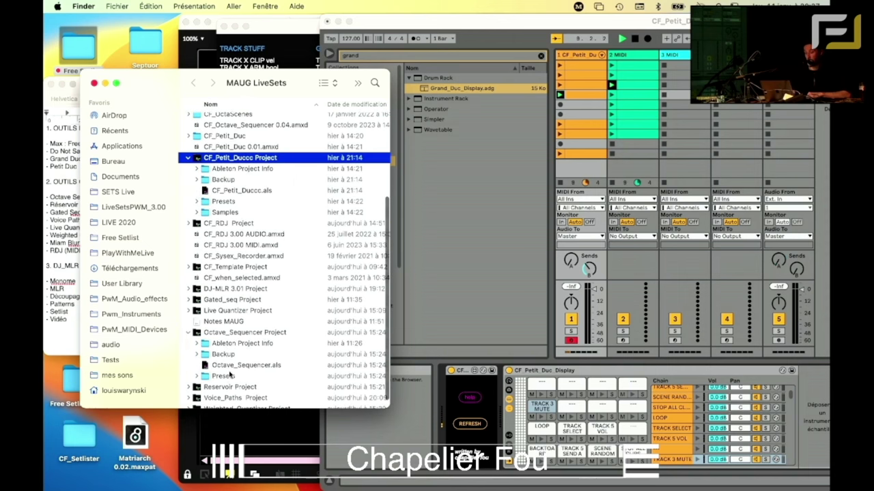
{"action": "double_click", "coordinate": [239, 365]}
{"action": "left_click", "coordinate": [633, 278]}
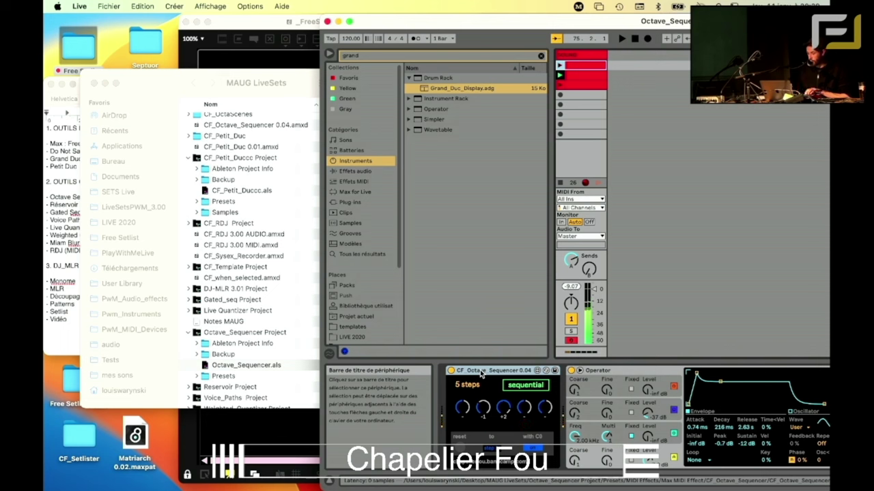
Step: Launch the first, second and third clips in turn to demonstrate CF_Octave_Sequencer, and return to the track's device view
{"action": "left_click", "coordinate": [560, 66]}
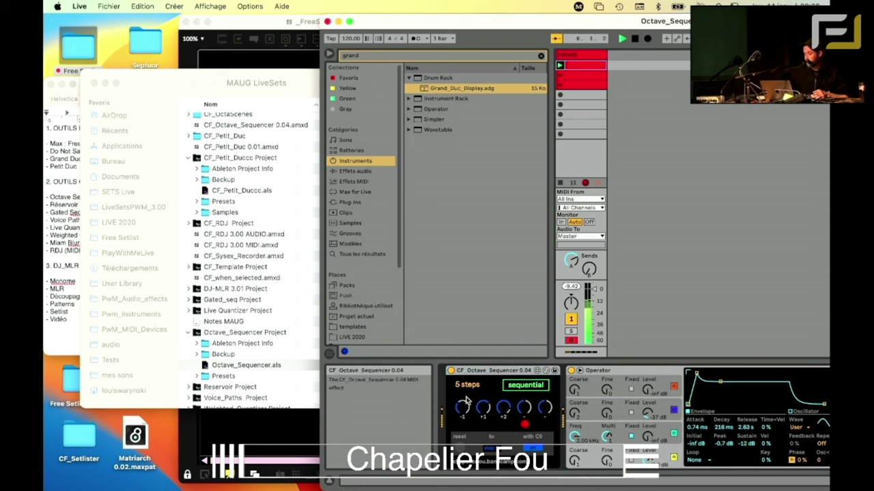
{"action": "left_click", "coordinate": [562, 76]}
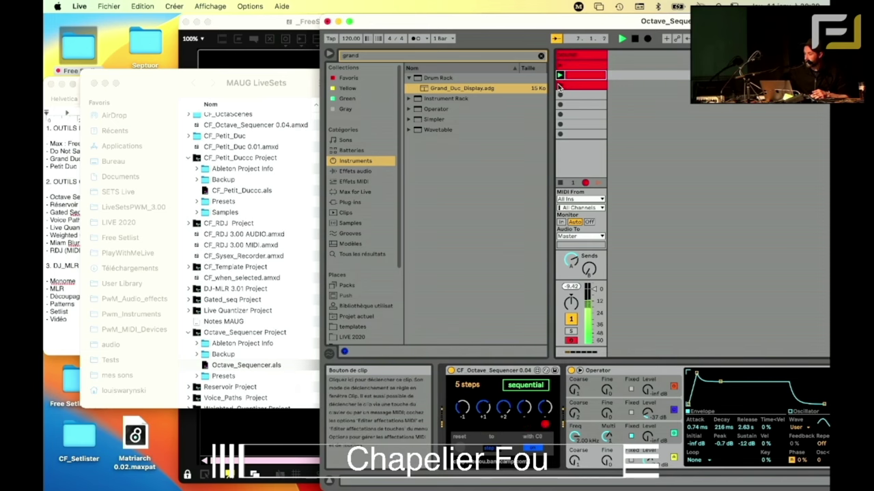
{"action": "left_click", "coordinate": [560, 86]}
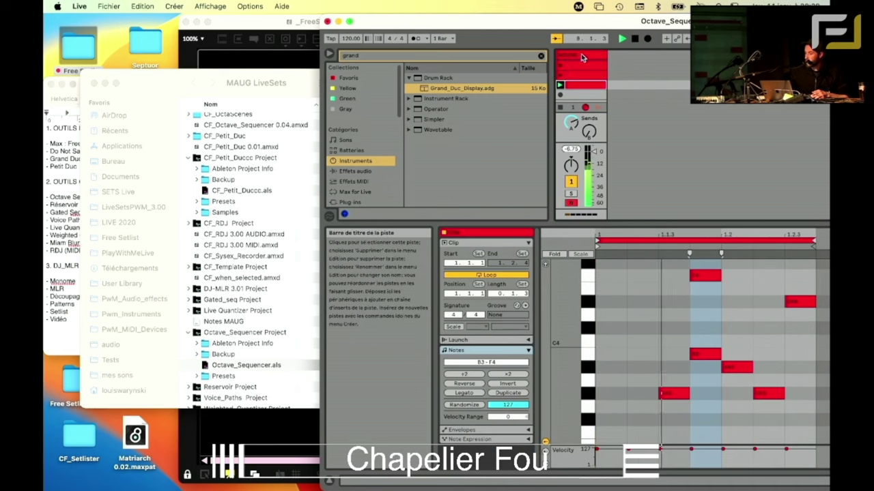
{"action": "left_click", "coordinate": [578, 58]}
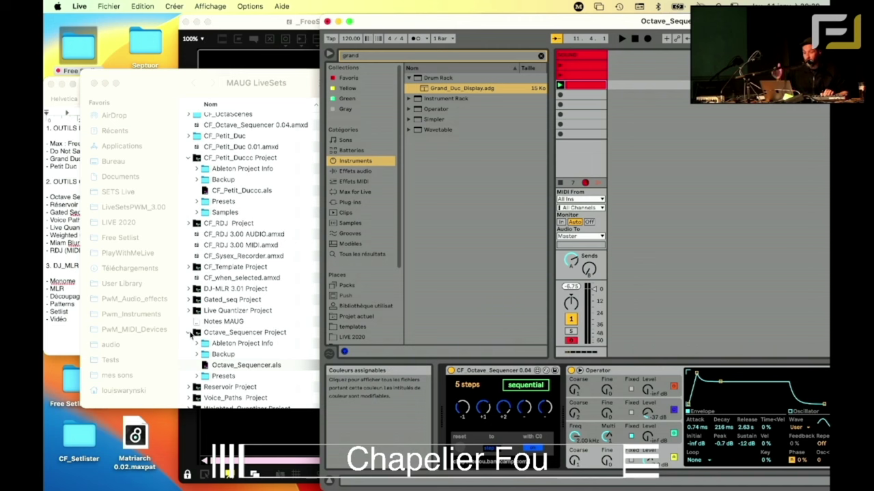
Step: Clear the browser search and insert an Arpeggiator MIDI effect on the track, directly before CF_Octave_Sequencer
{"action": "left_click", "coordinate": [541, 55]}
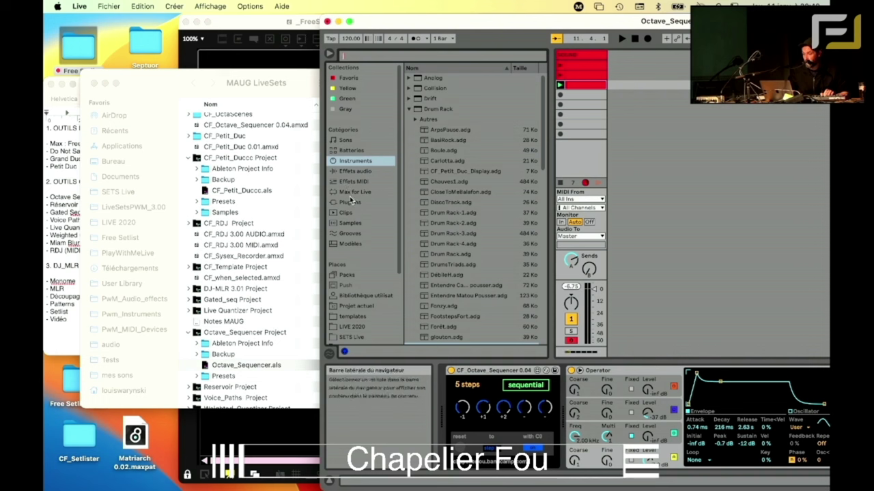
{"action": "scroll", "coordinate": [349, 196], "scroll_direction": "down", "scroll_amount": 1}
{"action": "scroll", "coordinate": [350, 196], "scroll_direction": "down", "scroll_amount": 2}
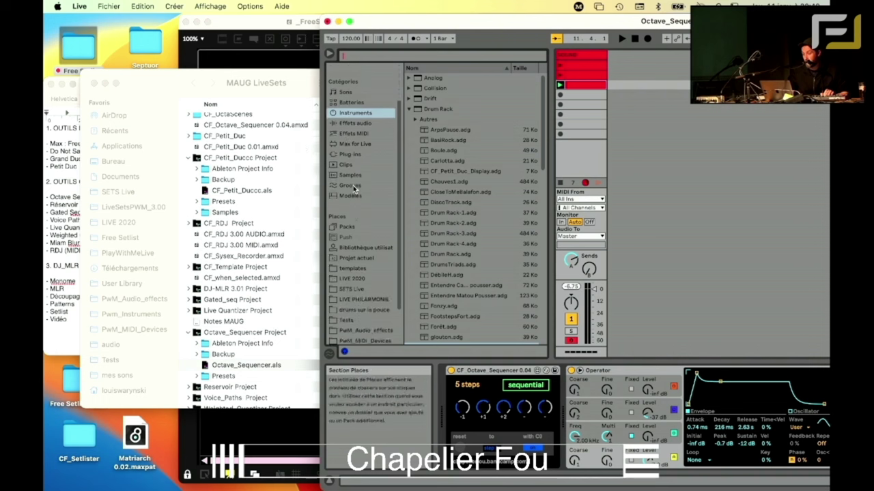
{"action": "scroll", "coordinate": [353, 190], "scroll_direction": "up", "scroll_amount": 3}
{"action": "left_click", "coordinate": [353, 190]}
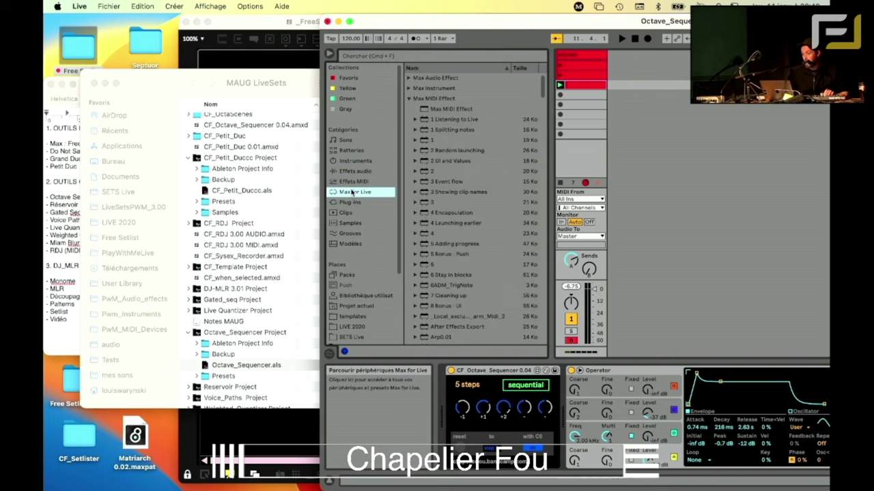
{"action": "left_click", "coordinate": [351, 181]}
{"action": "left_click_drag", "start_coordinate": [424, 79], "coordinate": [578, 117]}
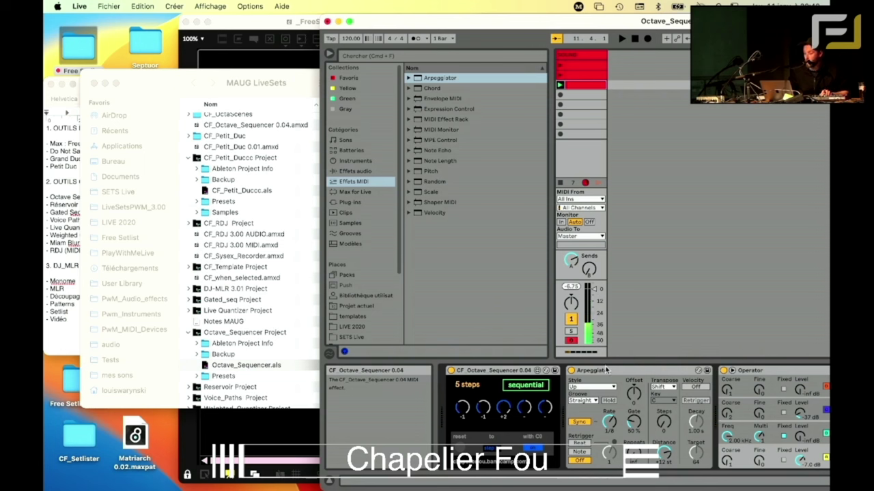
{"action": "left_click_drag", "start_coordinate": [492, 371], "coordinate": [444, 374]}
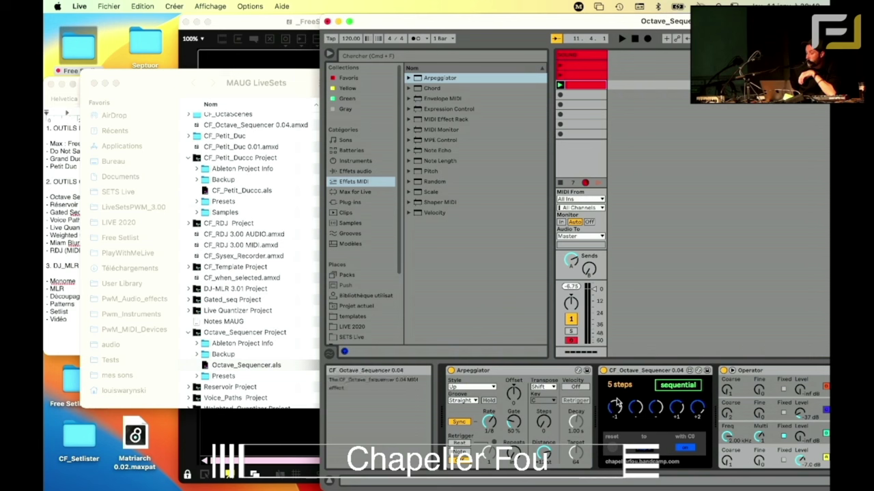
Step: Try CF_Octave_Sequencer with 2, 3 and 4 steps, leave it at 4, and switch its mode to random and back to sequential
{"action": "scroll", "coordinate": [619, 387], "scroll_direction": "down", "scroll_amount": 3}
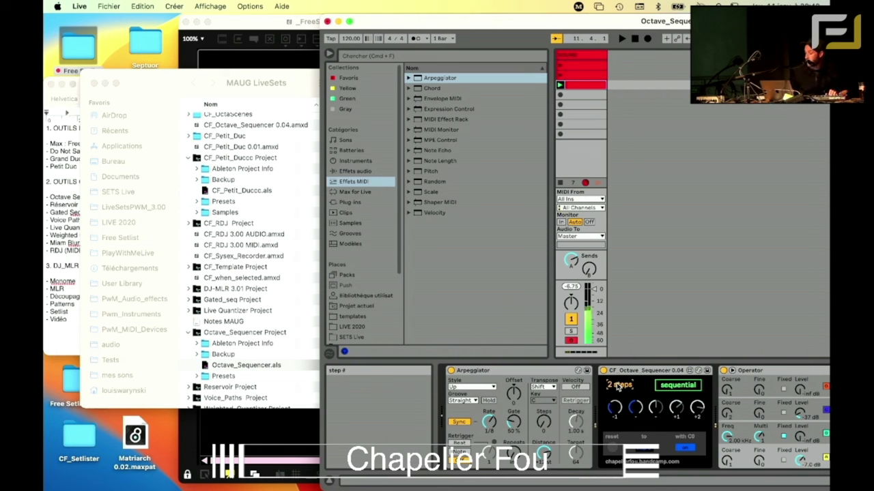
{"action": "scroll", "coordinate": [619, 387], "scroll_direction": "up", "scroll_amount": 1}
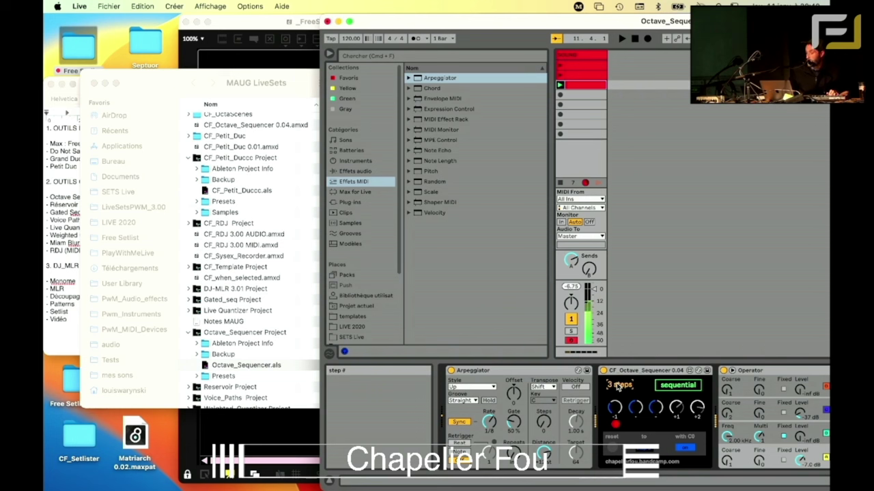
{"action": "scroll", "coordinate": [618, 387], "scroll_direction": "up", "scroll_amount": 1}
{"action": "left_click", "coordinate": [690, 387]}
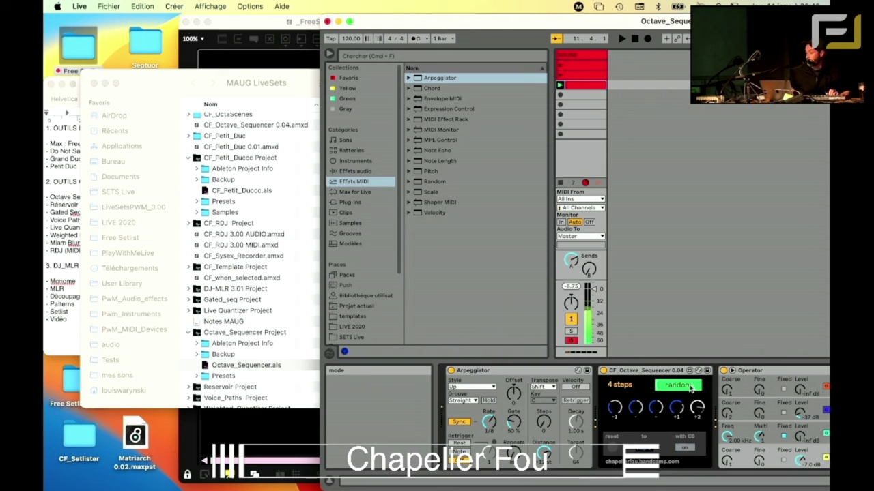
{"action": "left_click", "coordinate": [690, 388]}
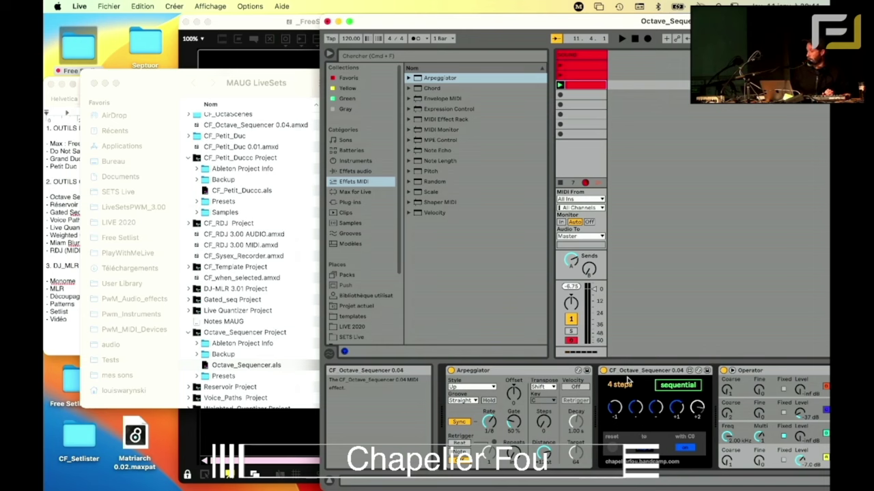
{"action": "double_click", "coordinate": [464, 26]}
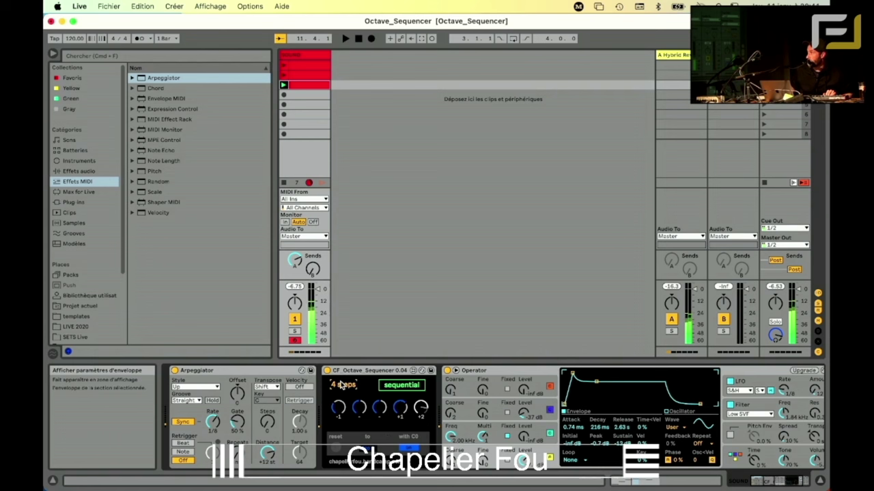
{"action": "left_click_drag", "start_coordinate": [341, 386], "coordinate": [341, 381]}
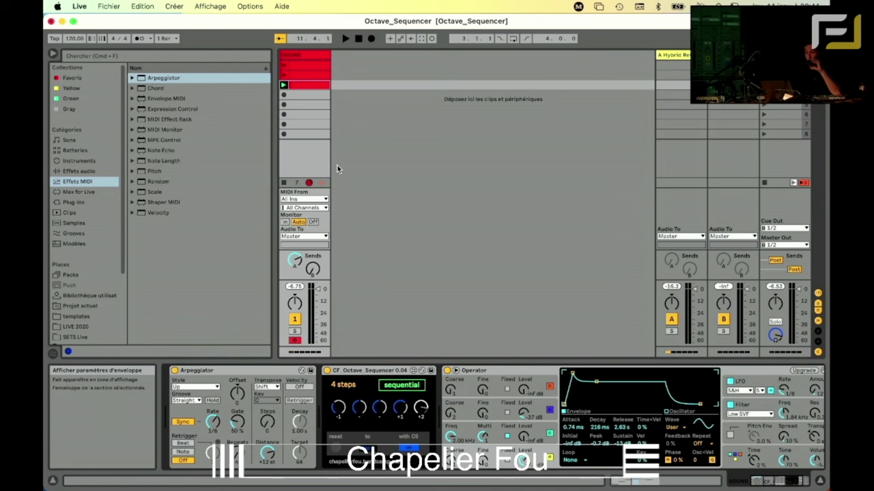
Step: Switch to Finder, expand Reservoir Project in MAUG LiveSets and open the Reservoir set, discarding the changes to Octave_Sequencer
{"action": "left_click_drag", "start_coordinate": [223, 25], "coordinate": [399, 3]}
{"action": "left_click", "coordinate": [171, 83]}
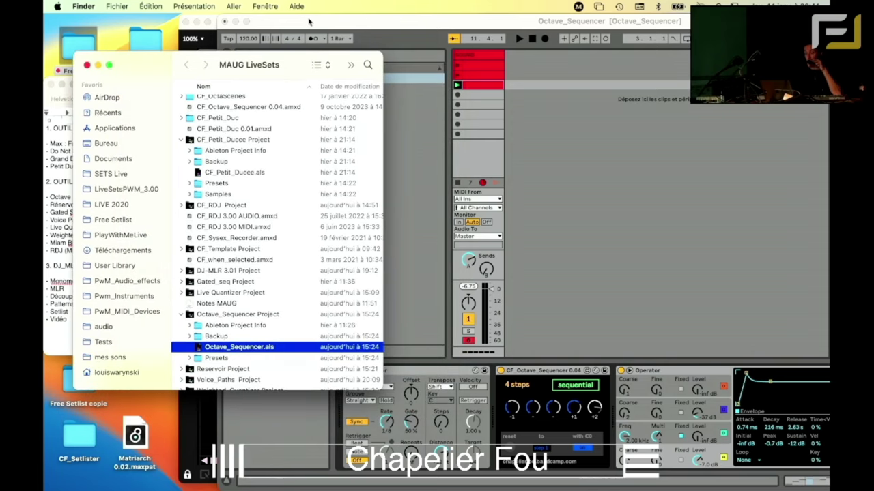
{"action": "left_click", "coordinate": [181, 314]}
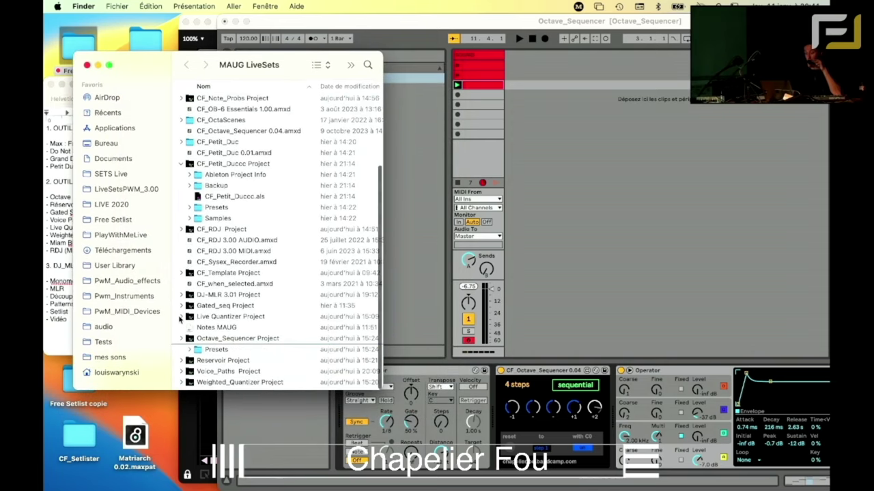
{"action": "left_click", "coordinate": [182, 358]}
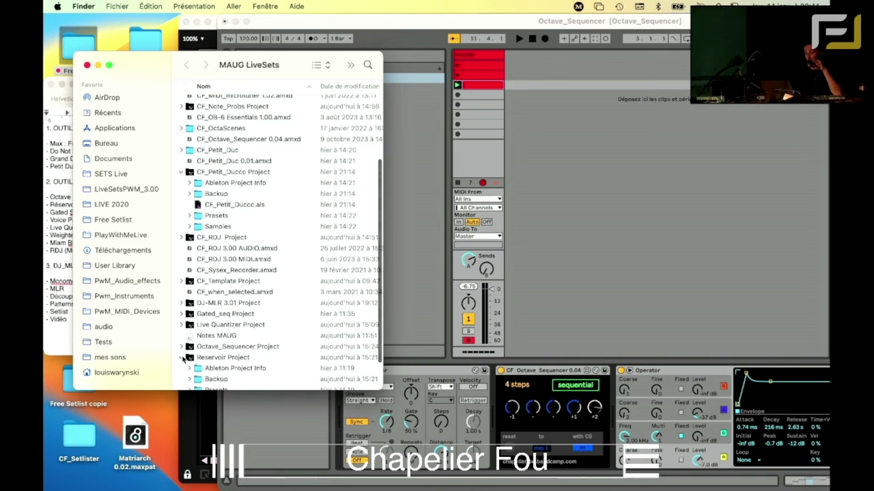
{"action": "scroll", "coordinate": [205, 348], "scroll_direction": "down", "scroll_amount": 3}
{"action": "left_click", "coordinate": [221, 358]}
{"action": "double_click", "coordinate": [221, 358]}
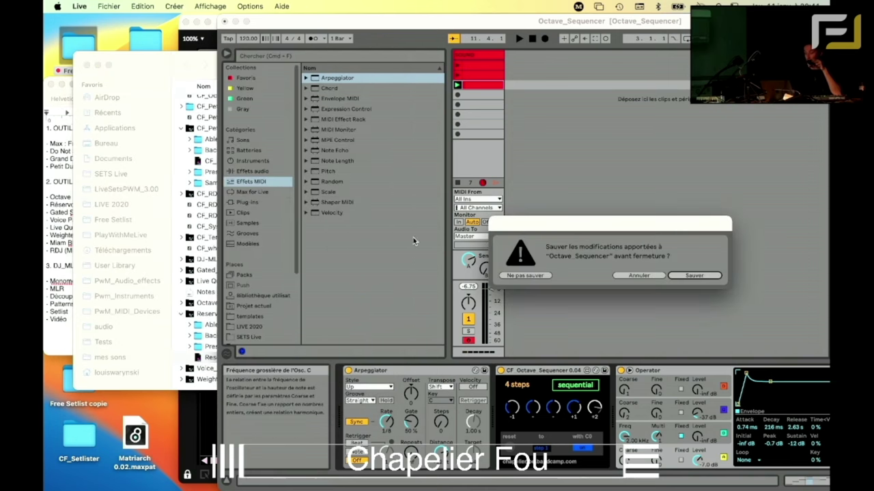
{"action": "left_click", "coordinate": [525, 277]}
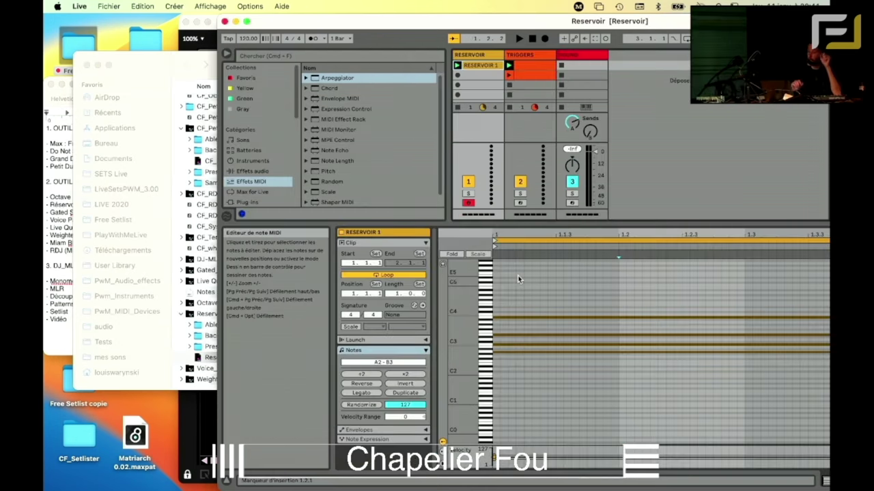
Step: Enlarge the Reservoir set's window and highlight all the notes in the RESERVOIR 1 clip
{"action": "double_click", "coordinate": [442, 22]}
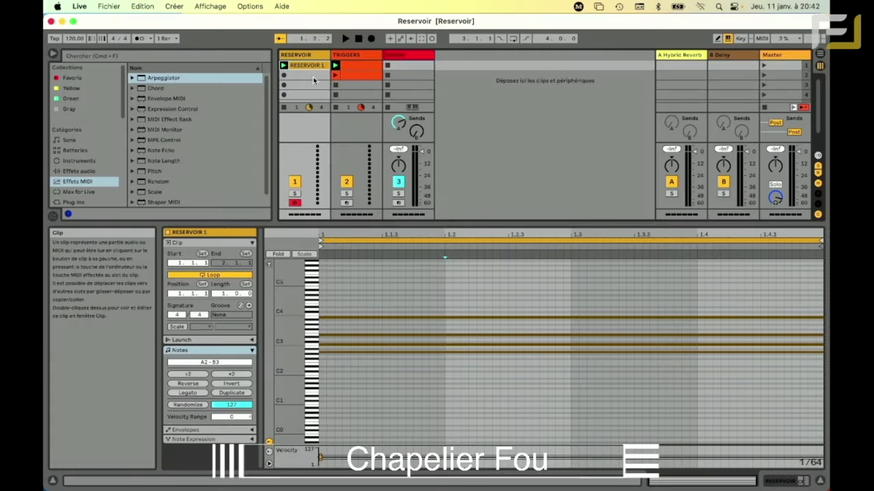
{"action": "left_click", "coordinate": [332, 307]}
{"action": "key", "text": "super+a"}
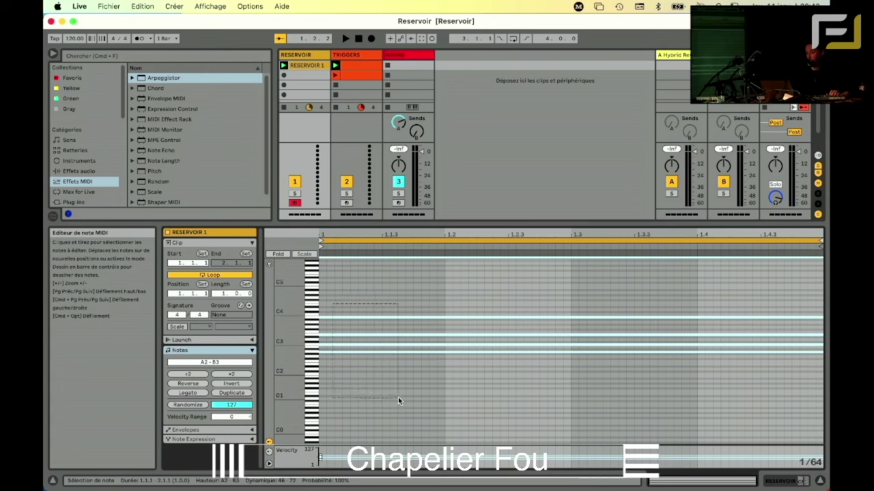
Step: Show the RESERVOIR track's devices, launch the RESERVOIR 1 clip and stop the clip playing on the TRIGGERS track
{"action": "left_click", "coordinate": [314, 56]}
{"action": "left_click", "coordinate": [283, 65]}
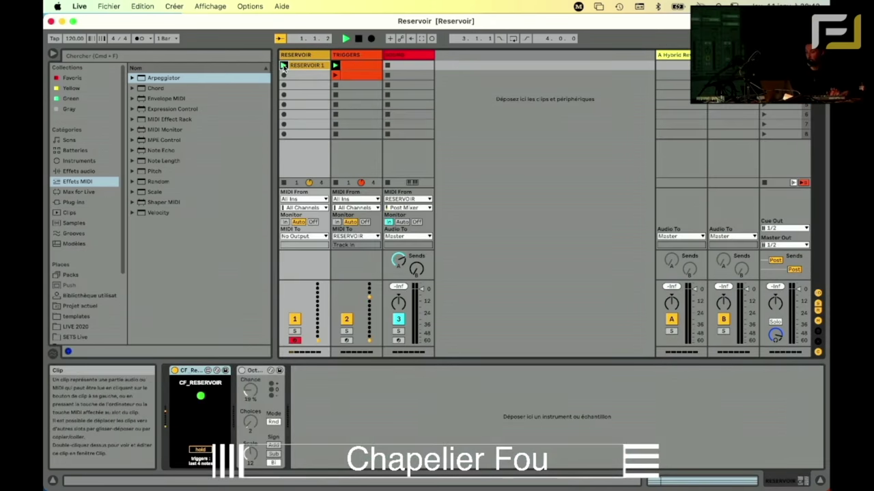
{"action": "left_click", "coordinate": [357, 84]}
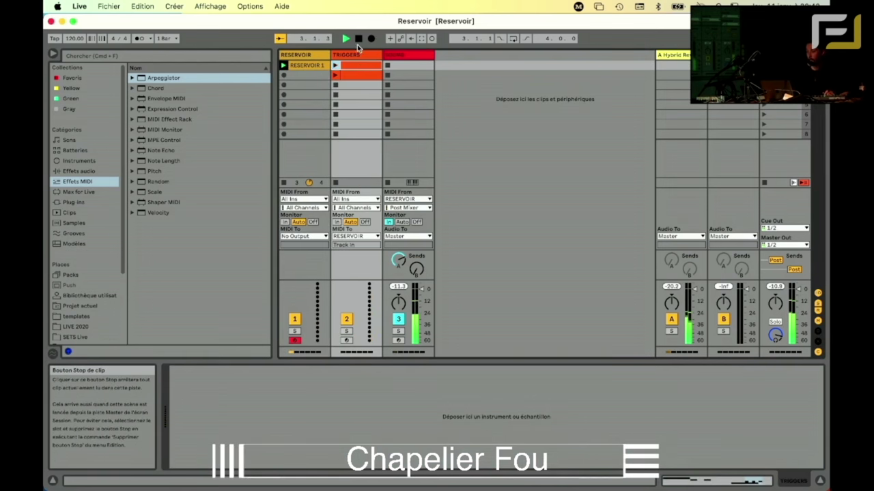
Step: Examine the CF_RESERVOIR device, the held notes in RESERVOIR 1 and the trigger notes in the first TRIGGERS clip
{"action": "left_click", "coordinate": [304, 56]}
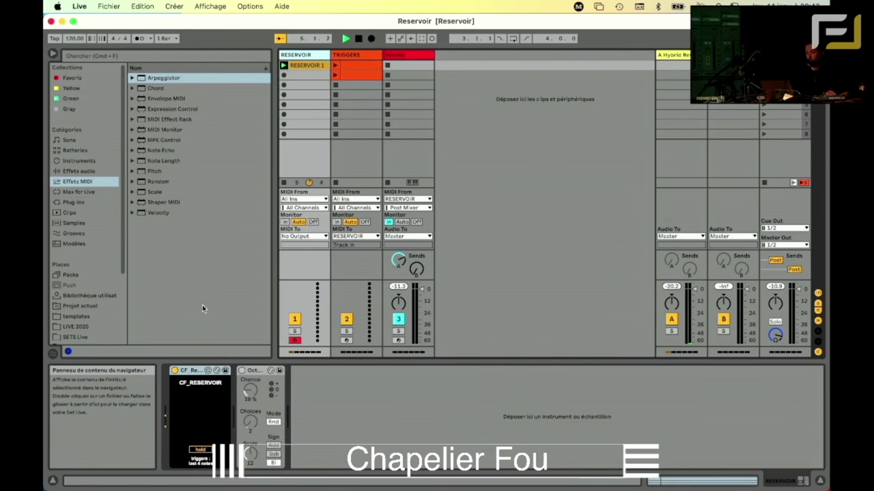
{"action": "left_click", "coordinate": [315, 64]}
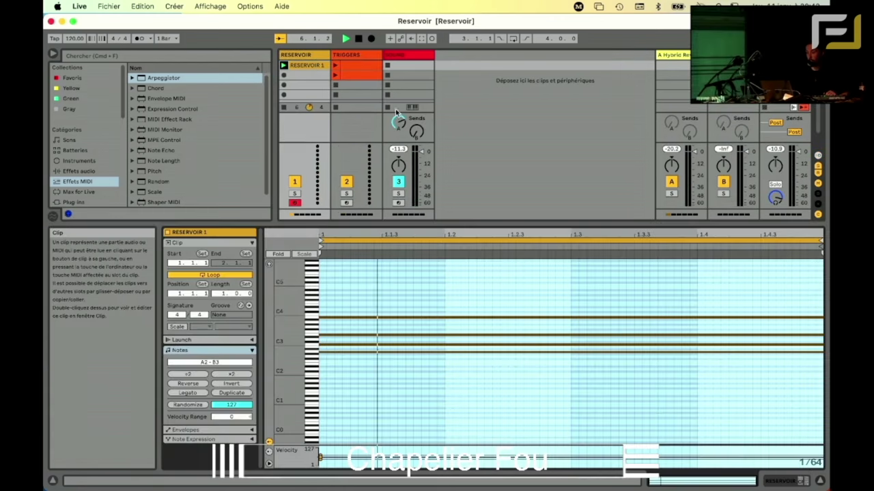
{"action": "left_click", "coordinate": [354, 66]}
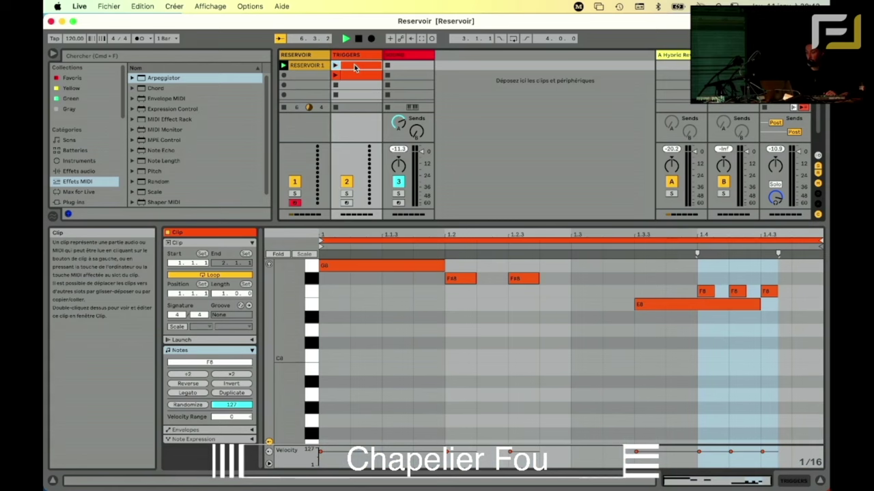
{"action": "left_click", "coordinate": [318, 59]}
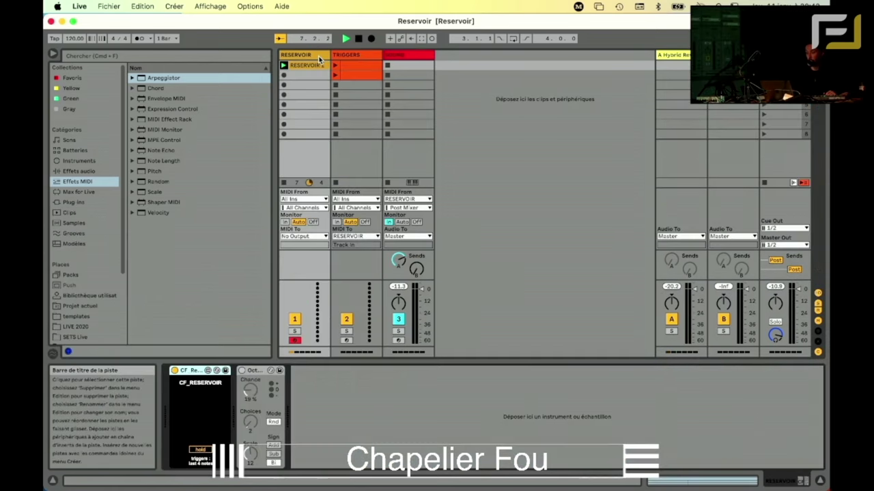
{"action": "left_click", "coordinate": [357, 66]}
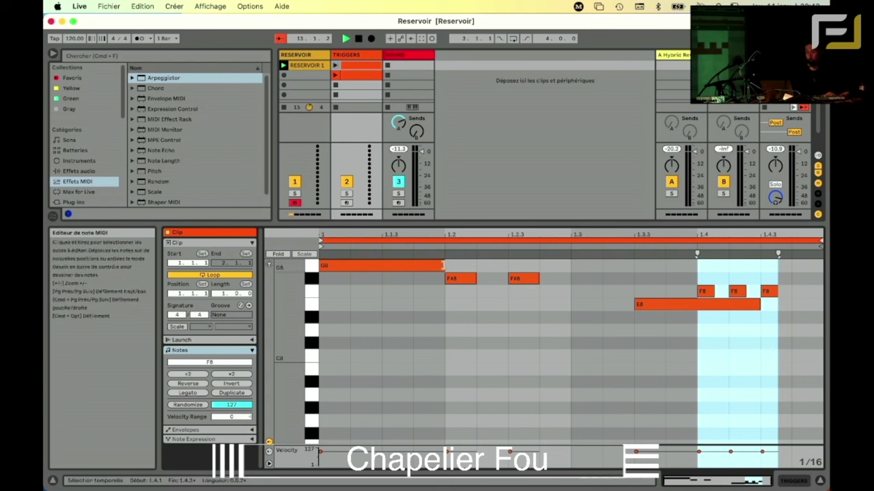
{"action": "left_click", "coordinate": [307, 65]}
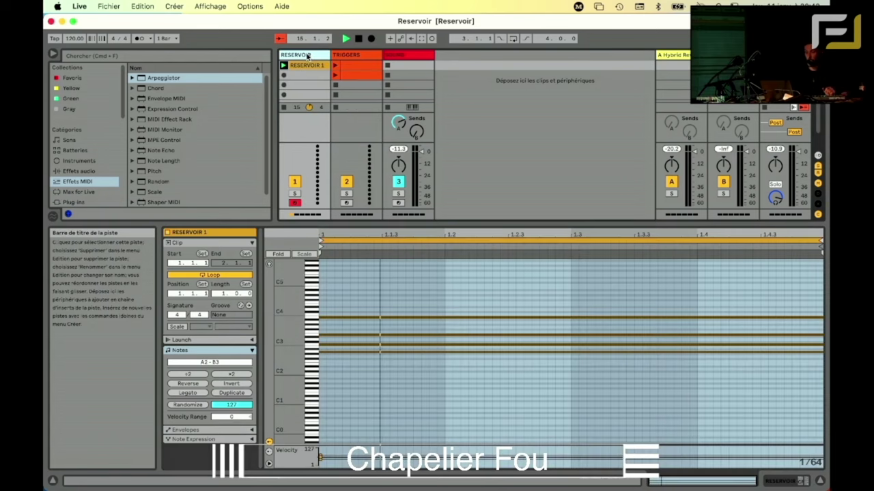
Step: Launch the first TRIGGERS clip and compare its trigger notes with the RESERVOIR track's clip
{"action": "left_click", "coordinate": [336, 66]}
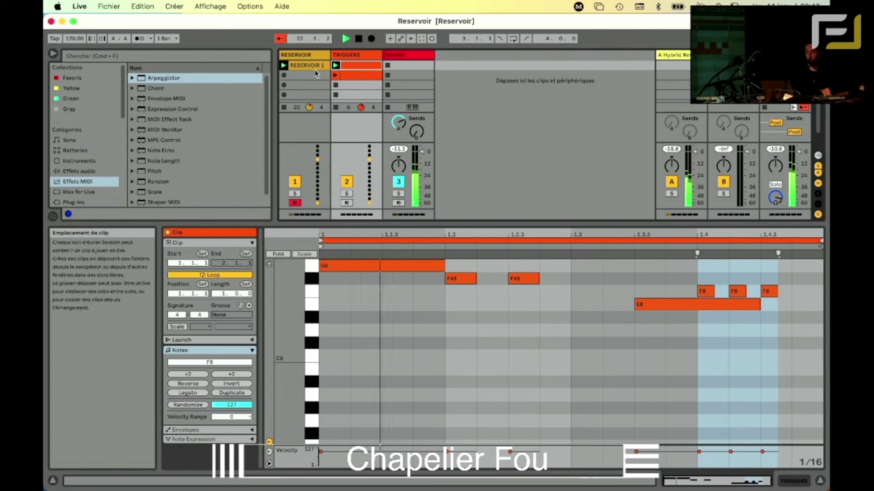
{"action": "left_click", "coordinate": [299, 194]}
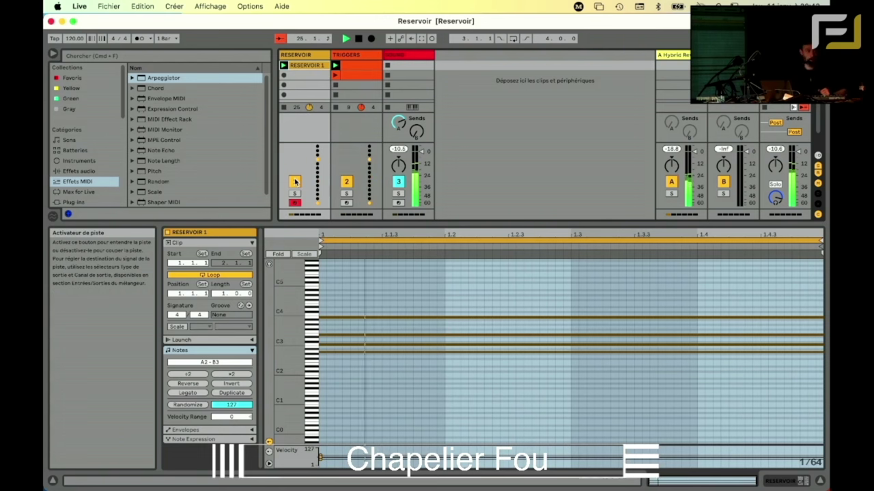
{"action": "left_click", "coordinate": [354, 66]}
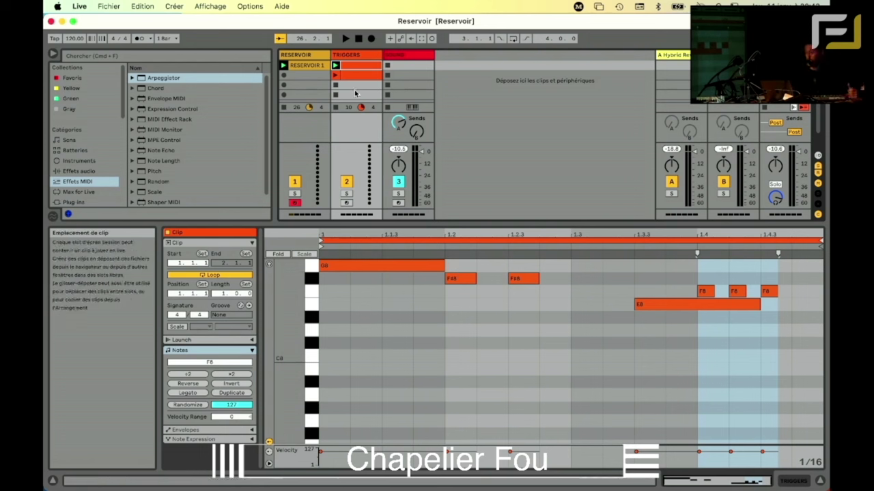
Step: Stop the RESERVOIR 1 clip and restart playback with only the first TRIGGERS clip active
{"action": "left_click", "coordinate": [305, 67]}
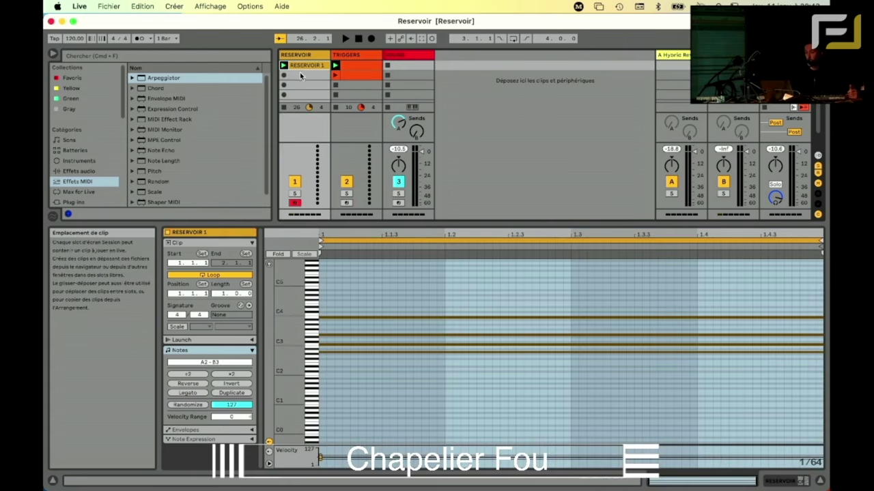
{"action": "left_click", "coordinate": [283, 107]}
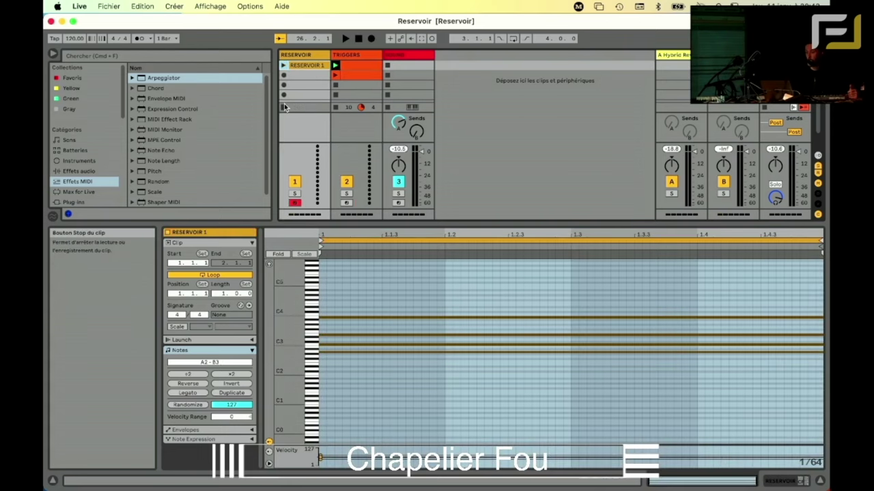
{"action": "left_click", "coordinate": [345, 38]}
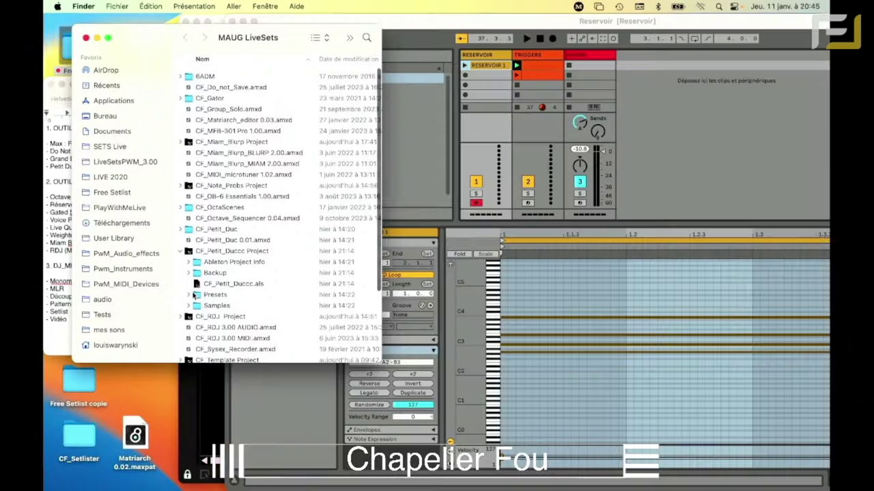
Step: Open Live Quantizer.als from the Live Quantizer Project folder in MAUG LiveSets
{"action": "scroll", "coordinate": [194, 295], "scroll_direction": "down", "scroll_amount": 5}
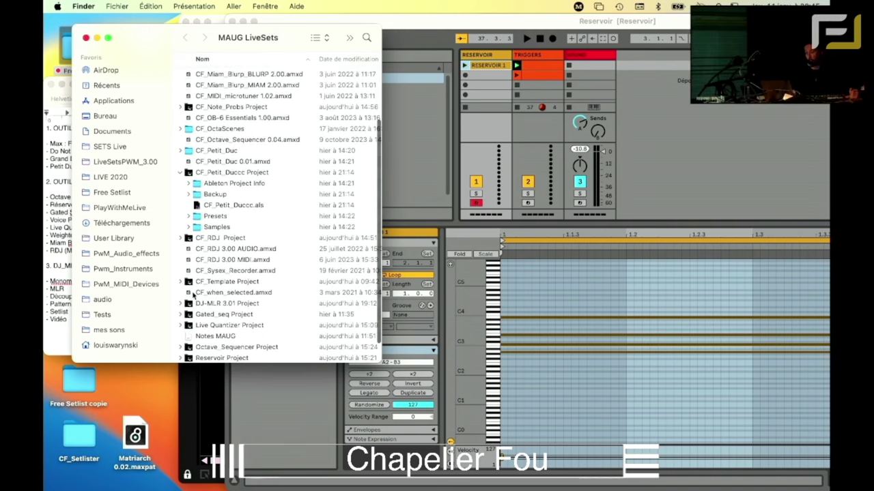
{"action": "scroll", "coordinate": [194, 295], "scroll_direction": "down", "scroll_amount": 3}
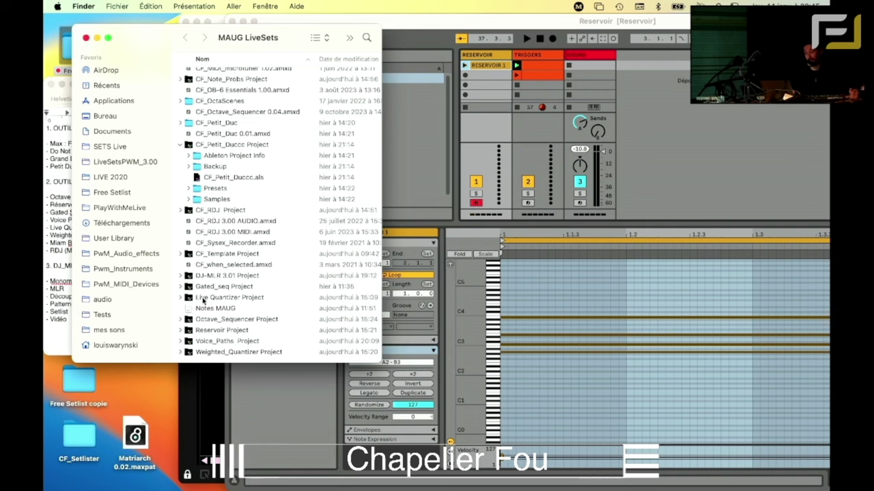
{"action": "left_click", "coordinate": [183, 299]}
{"action": "scroll", "coordinate": [230, 307], "scroll_direction": "down", "scroll_amount": 2}
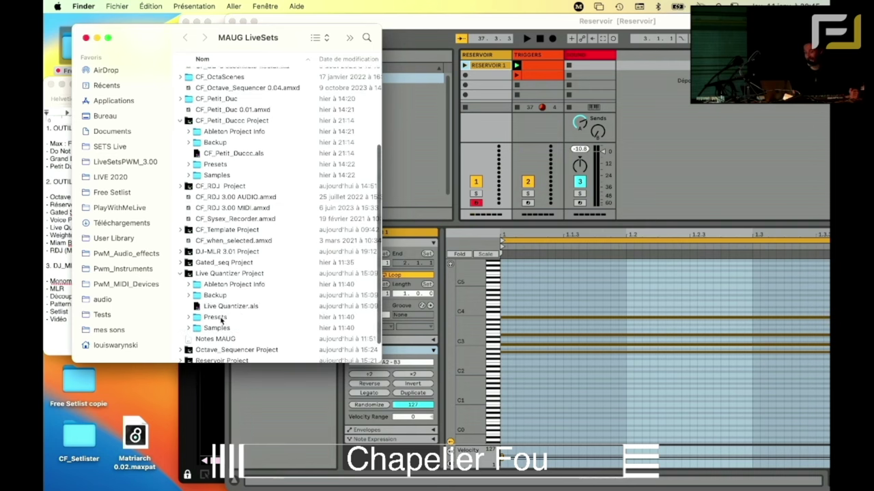
{"action": "double_click", "coordinate": [231, 306]}
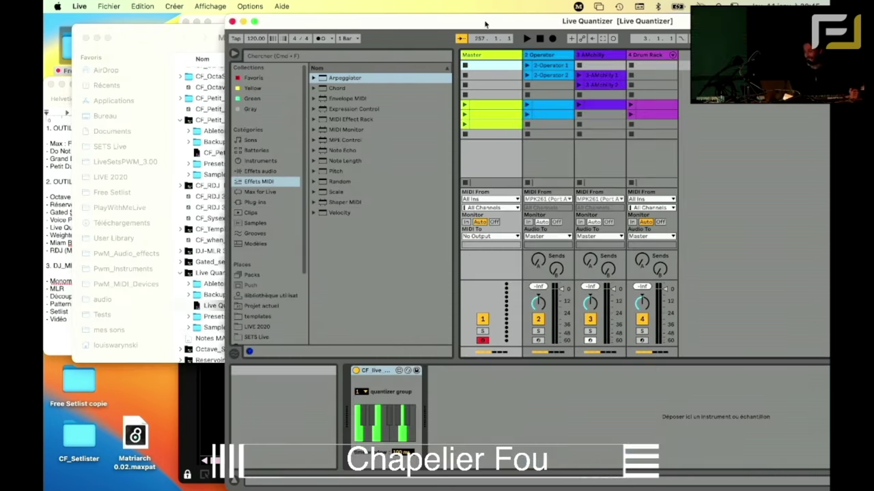
Step: Show the Master track's live quantizer device and expand the set's window to fill the screen
{"action": "left_click_drag", "start_coordinate": [479, 21], "coordinate": [412, 23]}
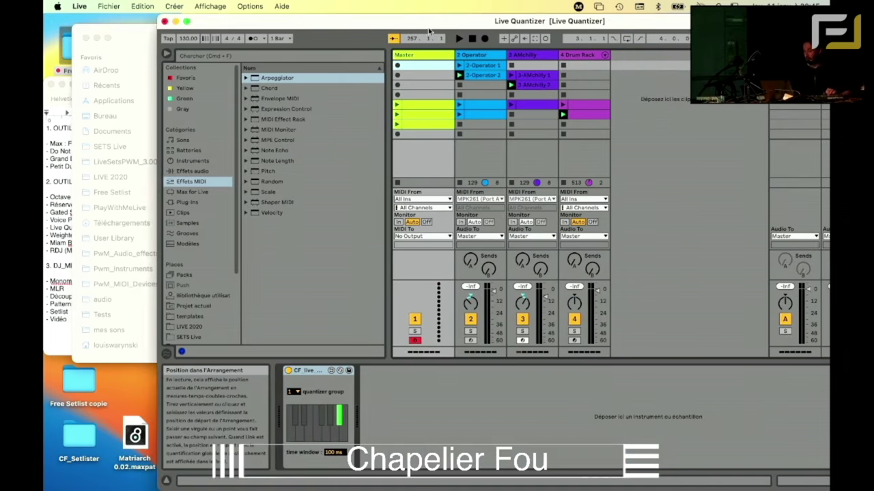
{"action": "left_click", "coordinate": [421, 57]}
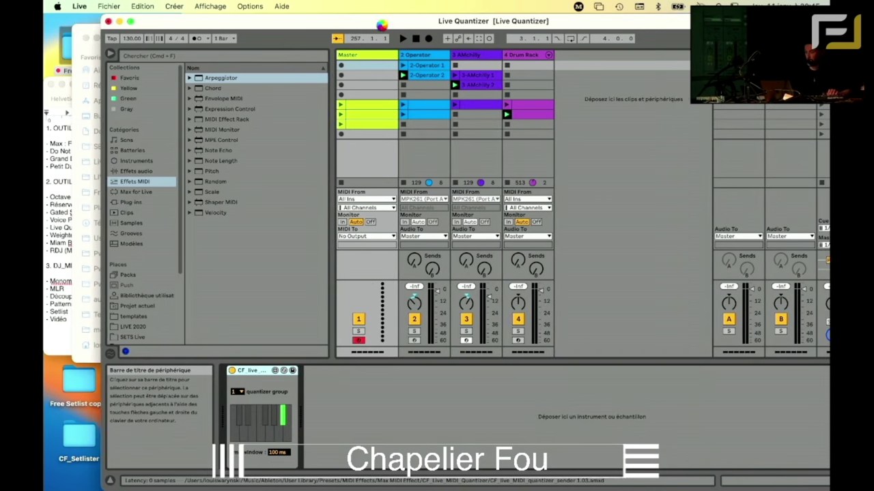
{"action": "left_click", "coordinate": [366, 55]}
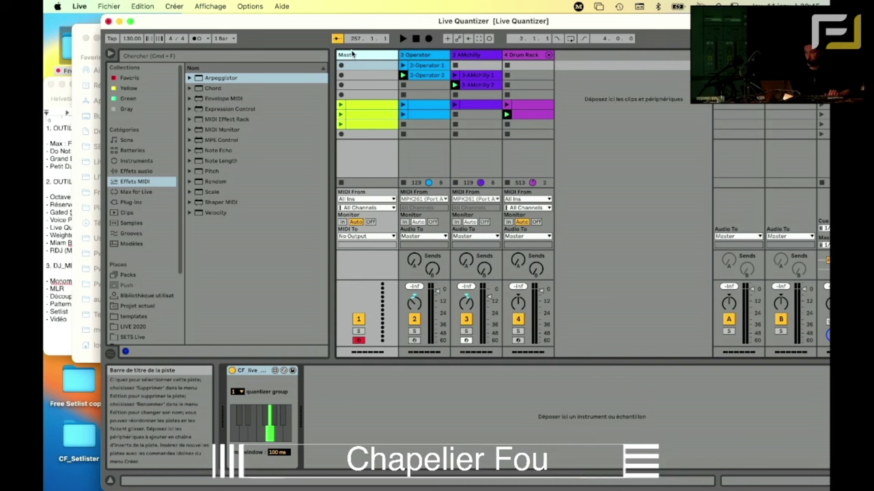
{"action": "double_click", "coordinate": [323, 21]}
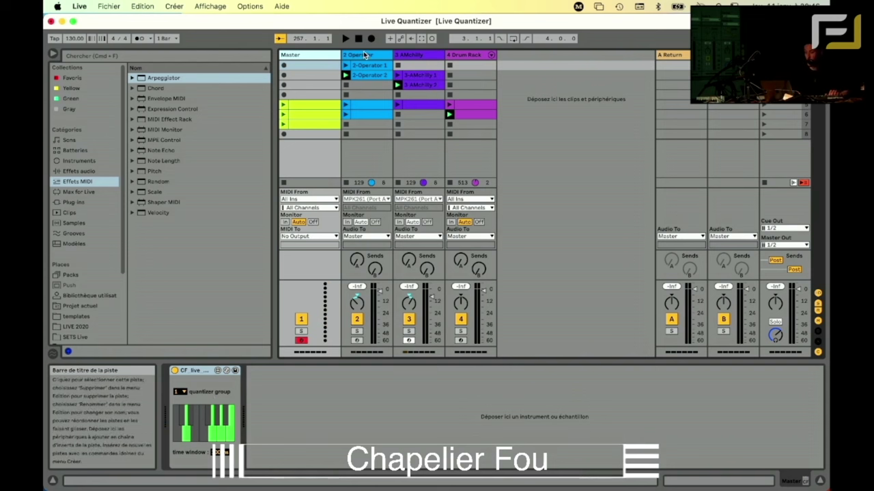
Step: Compare the quantizer devices on the Operator and AMchilly tracks, and start playback with the Master track selected
{"action": "left_click", "coordinate": [368, 88]}
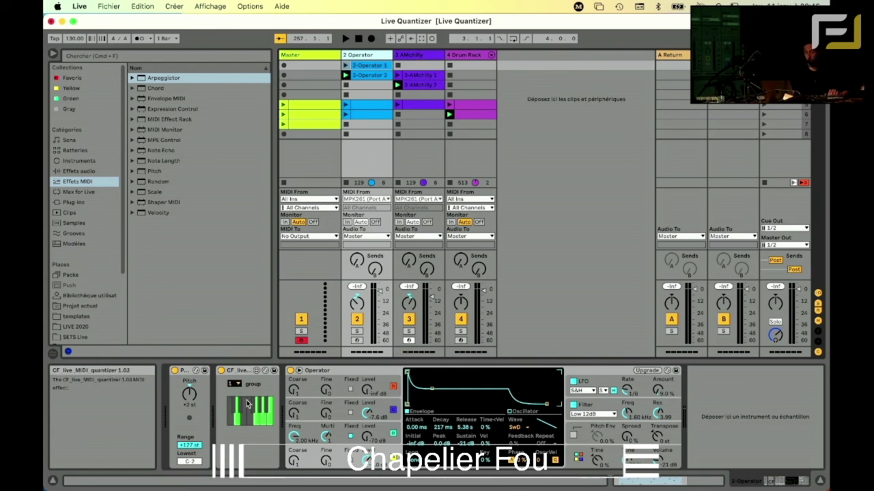
{"action": "left_click", "coordinate": [413, 59]}
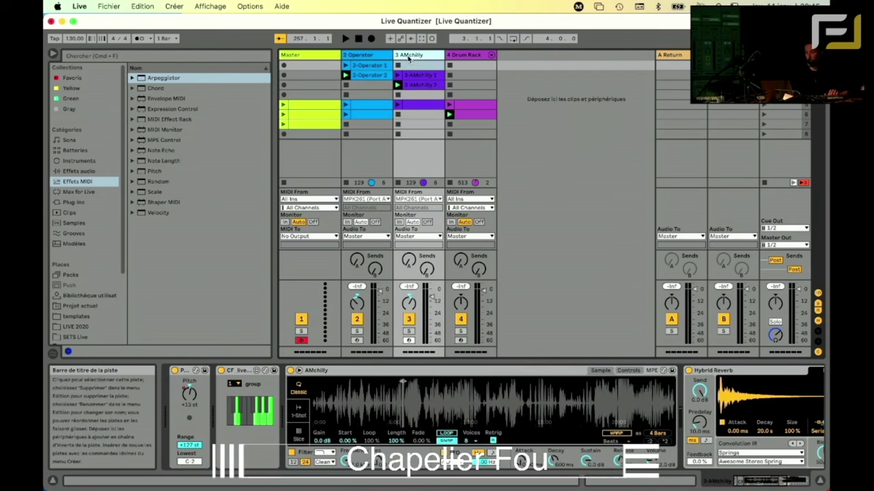
{"action": "left_click", "coordinate": [376, 59]}
{"action": "key", "text": "Right"}
{"action": "left_click", "coordinate": [376, 57]}
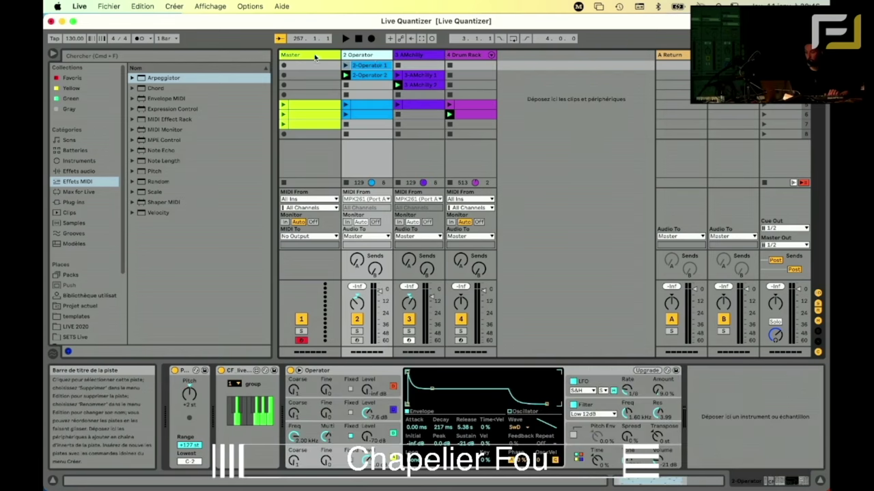
{"action": "left_click", "coordinate": [314, 57]}
{"action": "key", "text": "space"}
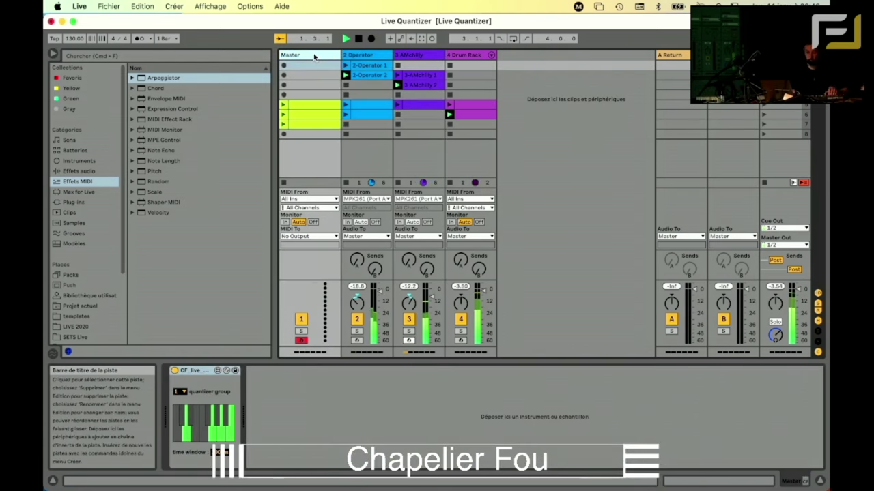
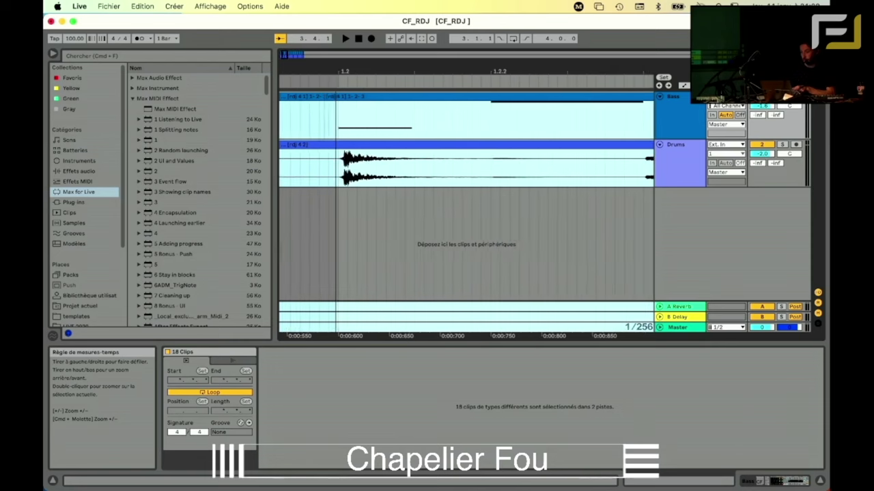
{"action": "key", "text": "minus"}
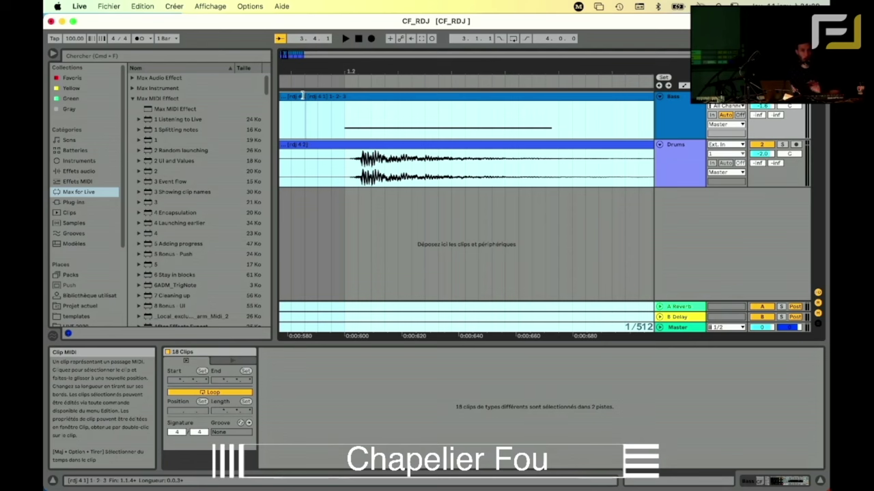
{"action": "left_click_drag", "start_coordinate": [347, 73], "coordinate": [477, 67]}
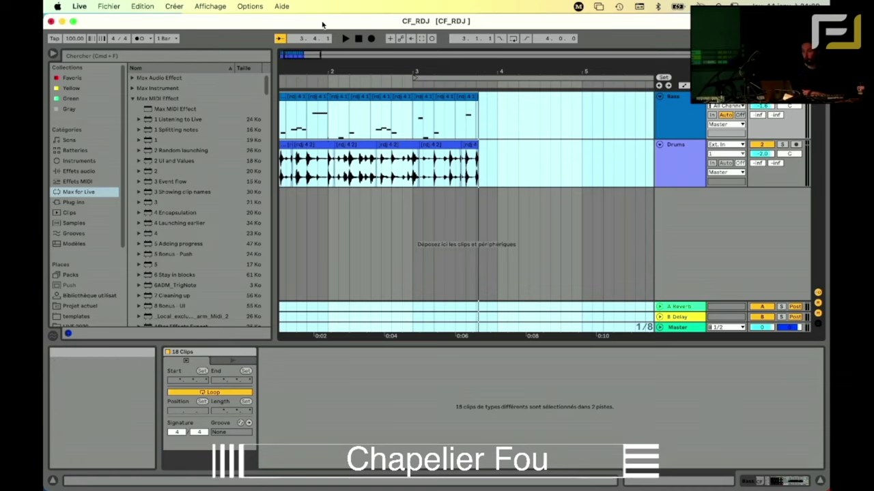
Step: Move the CF_RDJ window aside and look through the MAUG LiveSets folder in Finder for the next set
{"action": "left_click_drag", "start_coordinate": [322, 25], "coordinate": [475, 6]}
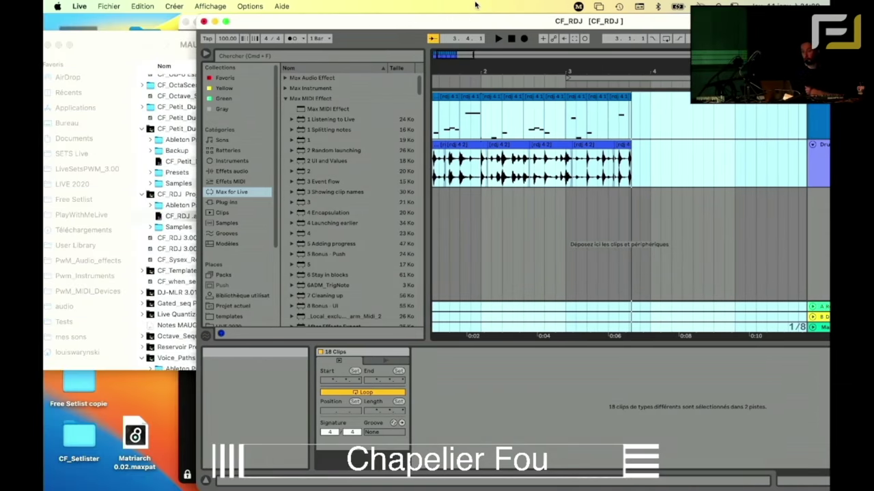
{"action": "left_click_drag", "start_coordinate": [145, 41], "coordinate": [108, 21]}
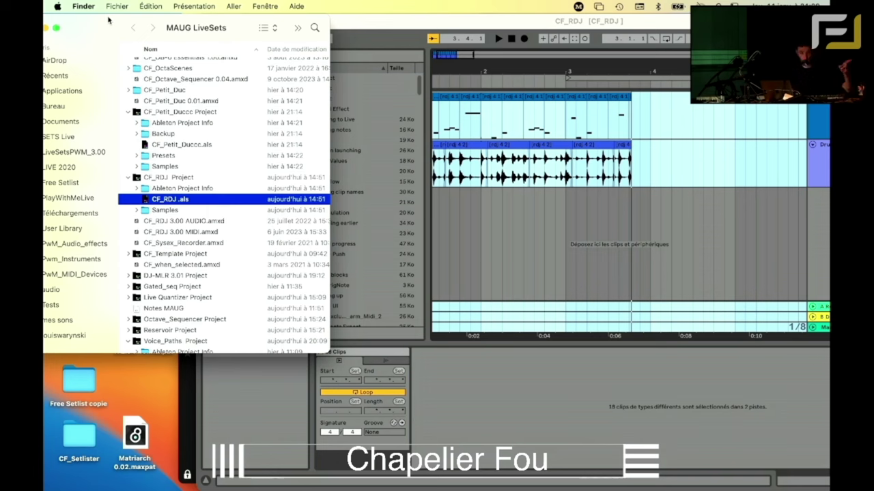
{"action": "left_click", "coordinate": [366, 16]}
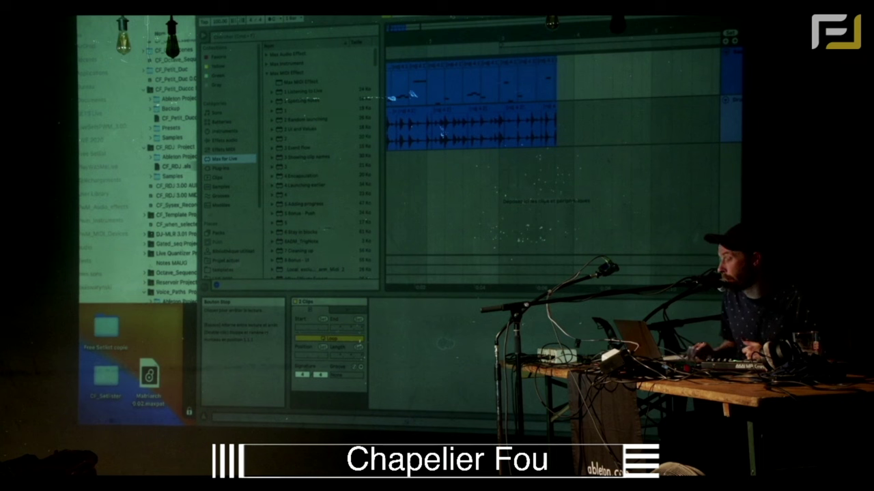
{"action": "scroll", "coordinate": [159, 179], "scroll_direction": "down", "scroll_amount": 5}
{"action": "scroll", "coordinate": [159, 179], "scroll_direction": "down", "scroll_amount": 4}
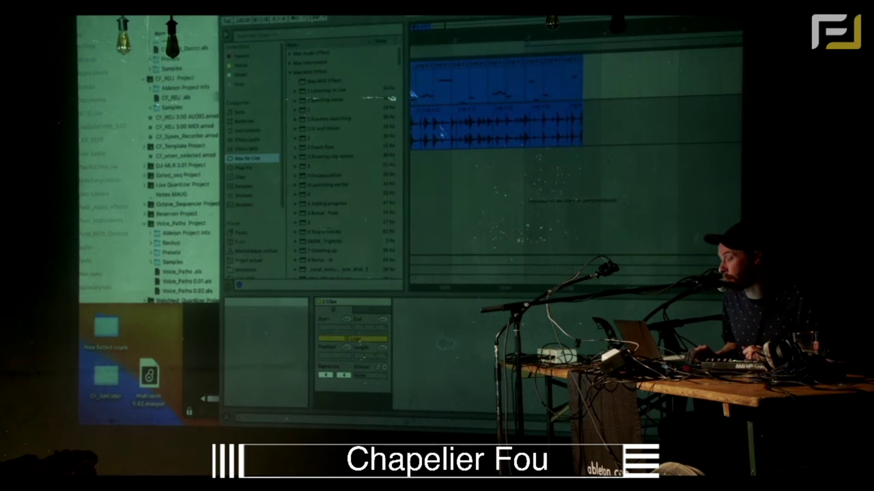
{"action": "left_click", "coordinate": [174, 157]}
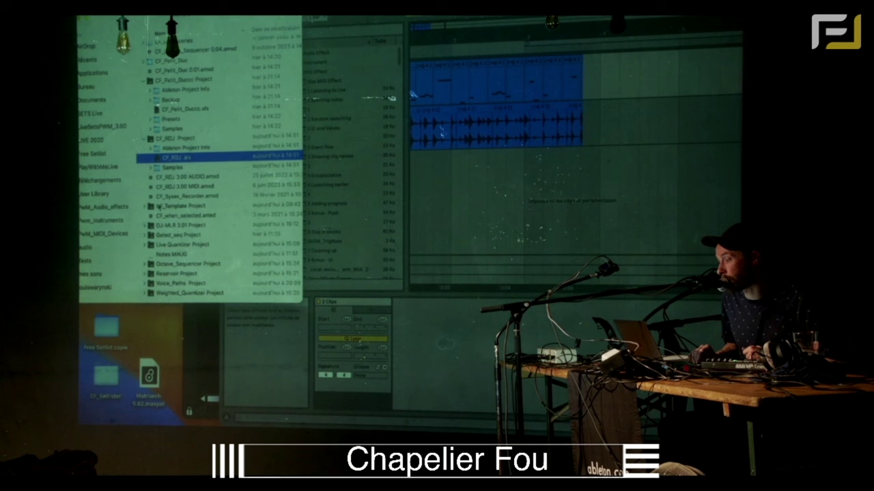
{"action": "key", "text": "super+Tab"}
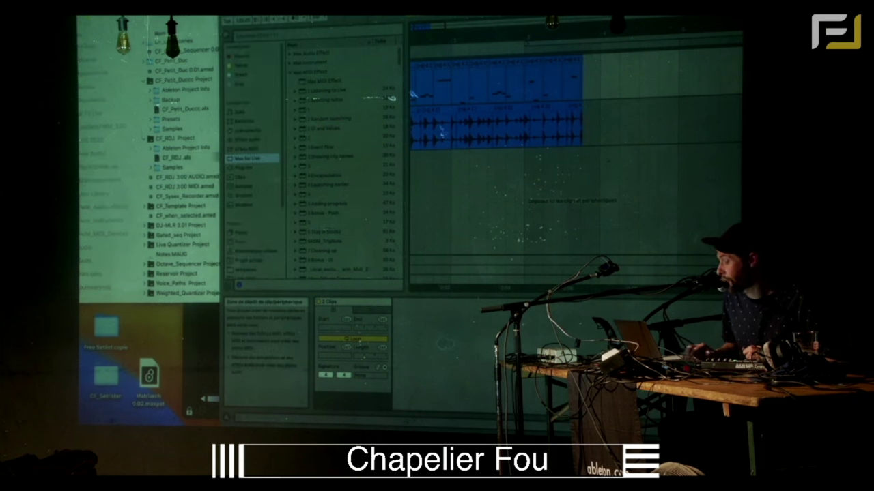
Step: Open the recent set CF_Note_Probs.als without saving the changes to CF_RDJ
{"action": "left_click", "coordinate": [126, 13]}
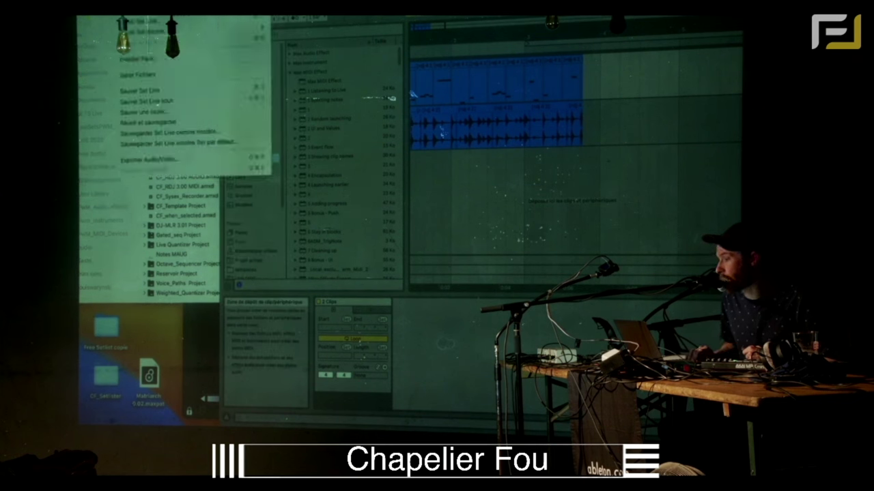
{"action": "mouse_move", "coordinate": [225, 26]}
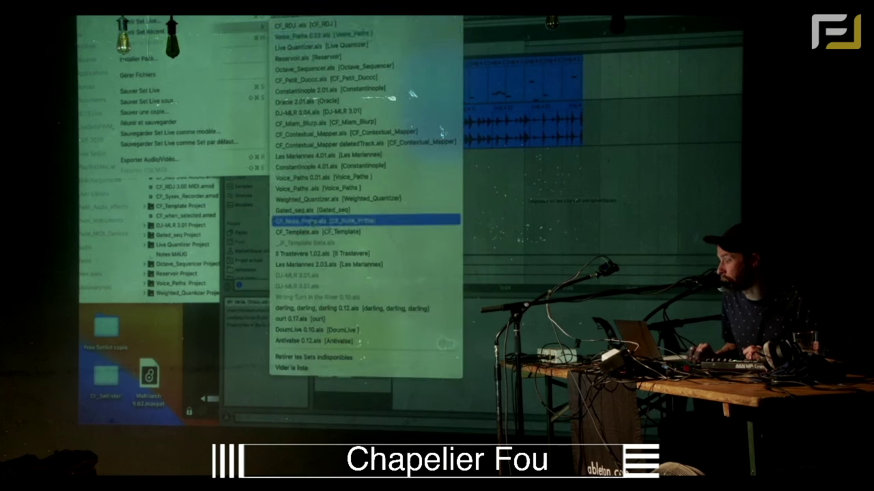
{"action": "left_click", "coordinate": [321, 221]}
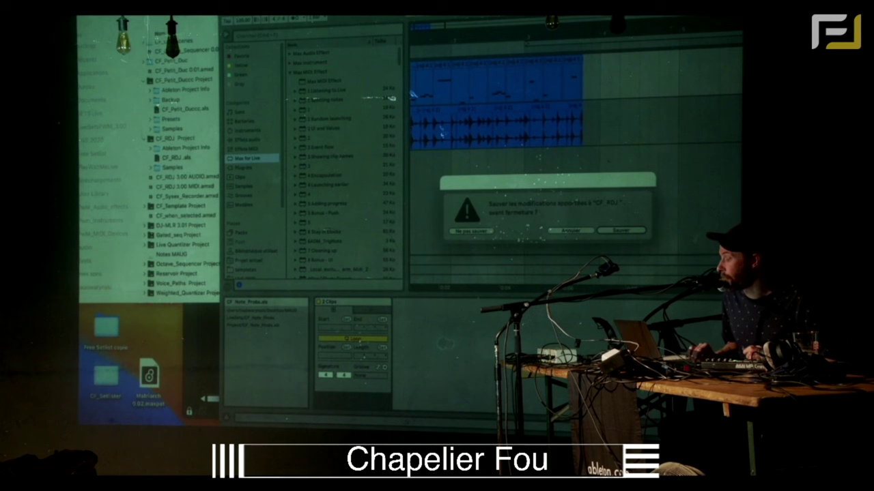
{"action": "left_click", "coordinate": [475, 231]}
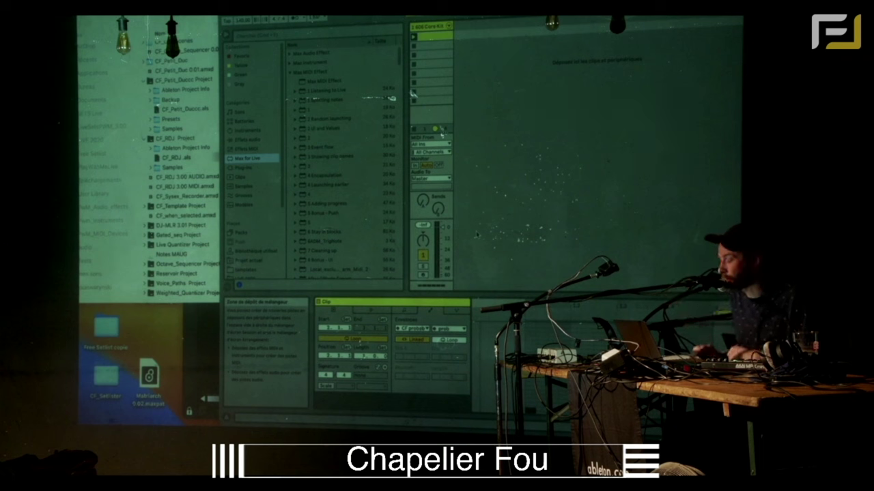
Step: Show the 606 Core Kit track's devices and switch the probability device's trigger mode to New_Note and back to Prob_Change
{"action": "key", "text": "shift+Tab"}
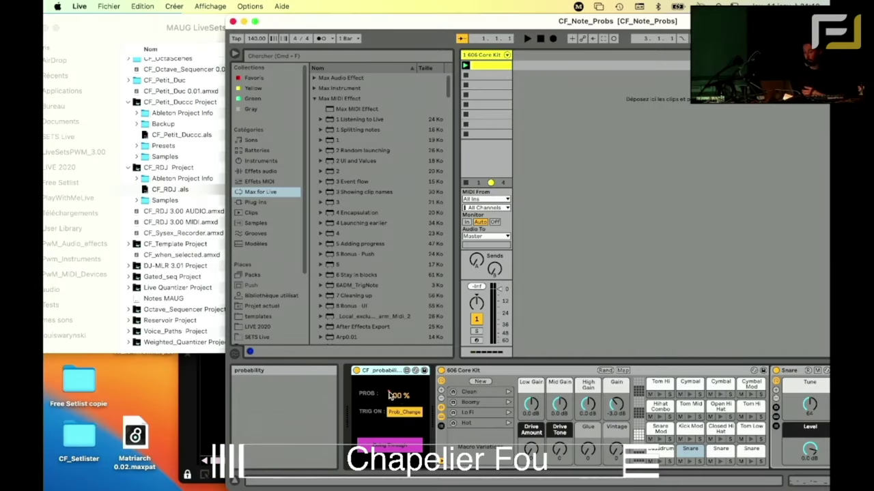
{"action": "left_click", "coordinate": [403, 413]}
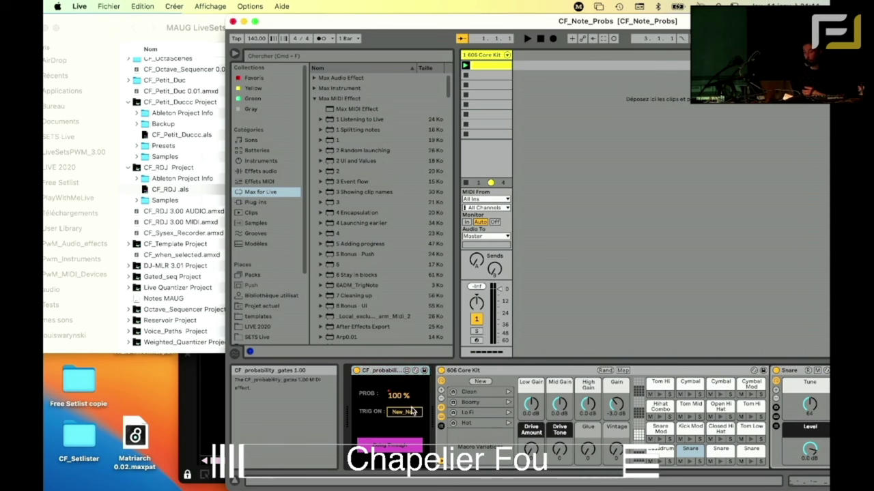
{"action": "left_click", "coordinate": [400, 414]}
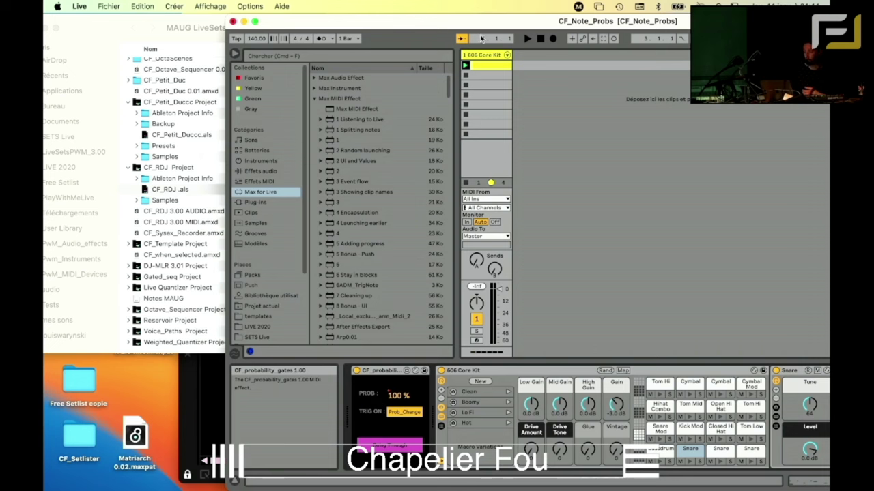
Step: Deactivate the CF_probability_gates device on the 606 Core Kit track and play its clip in the enlarged window
{"action": "left_click", "coordinate": [492, 66]}
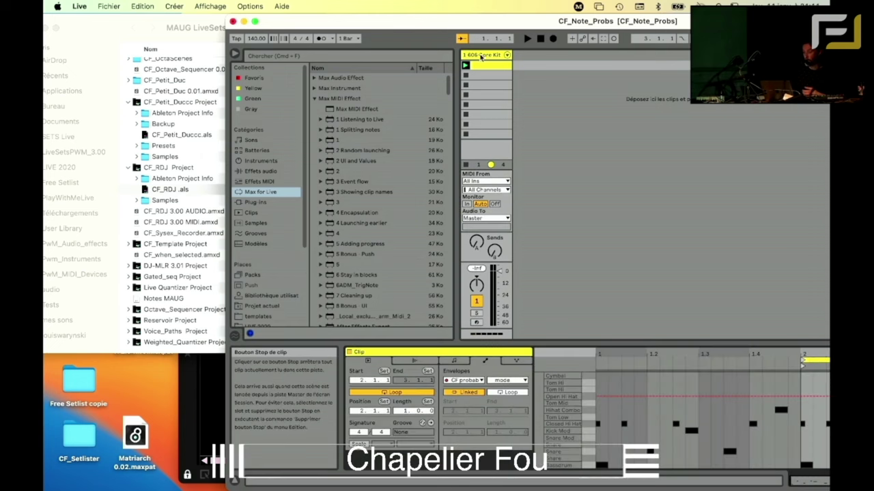
{"action": "left_click", "coordinate": [482, 58]}
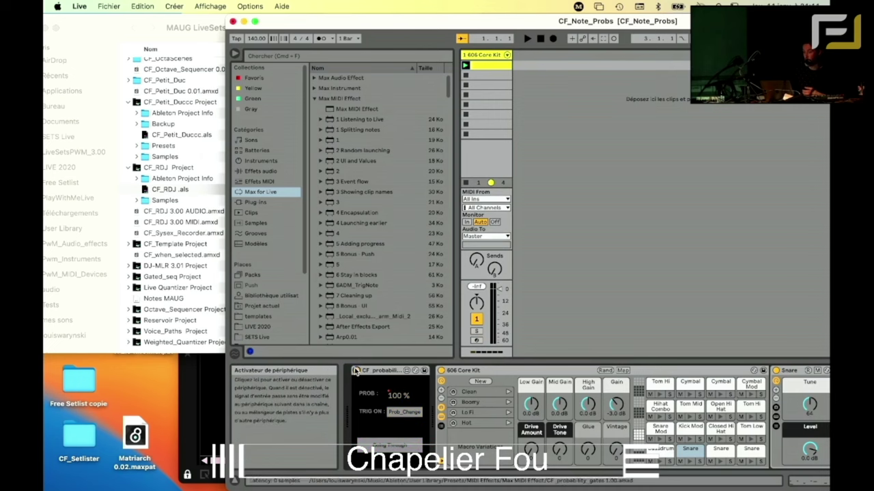
{"action": "key", "text": "space"}
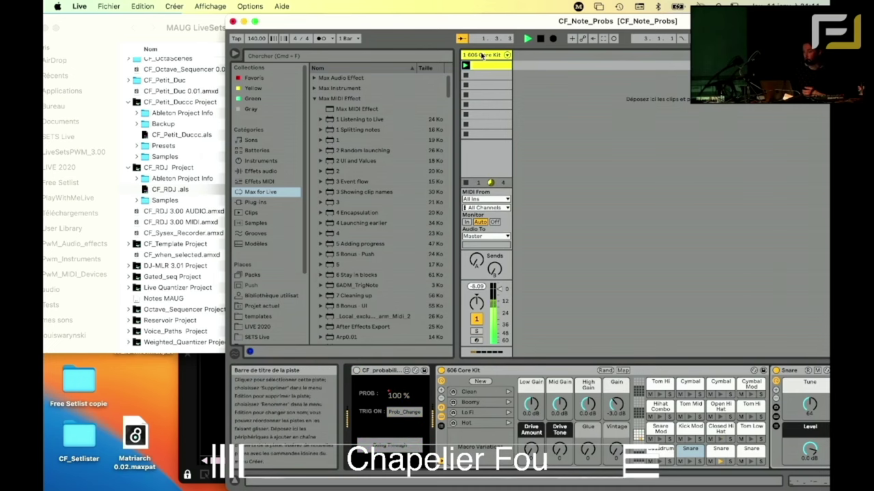
{"action": "double_click", "coordinate": [412, 26]}
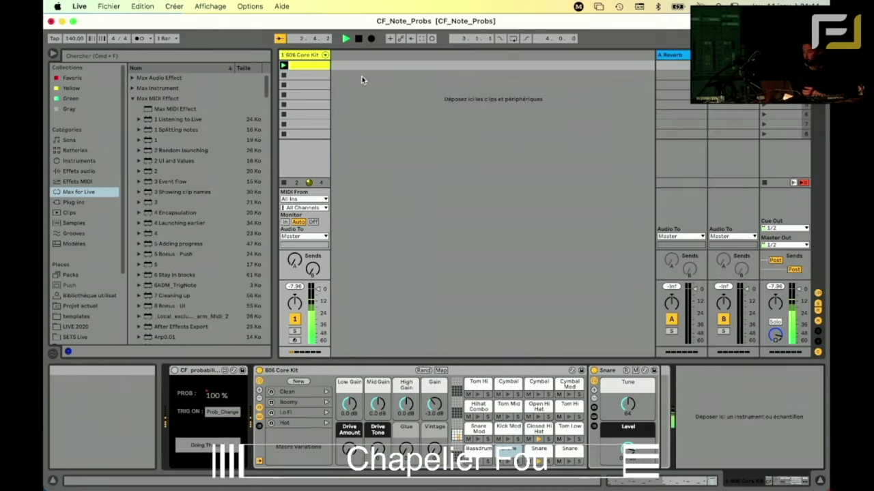
Step: Check the playing 606 Core Kit clip's notes and envelope, and return to the track's probability device
{"action": "key", "text": "shift+Tab"}
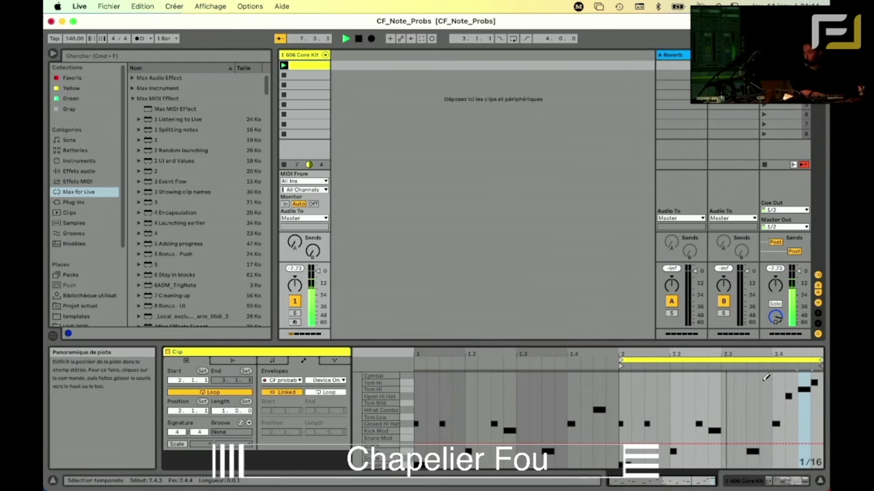
{"action": "key", "text": "shift+Tab"}
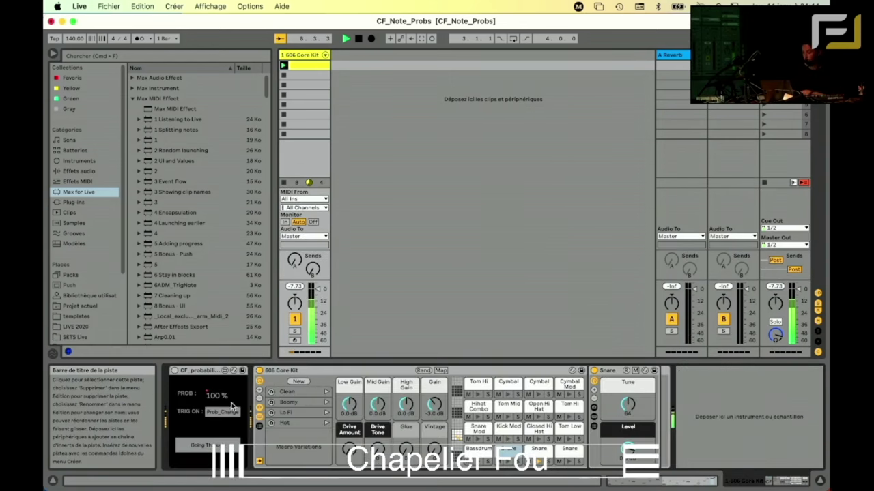
{"action": "left_click_drag", "start_coordinate": [196, 398], "coordinate": [179, 380]}
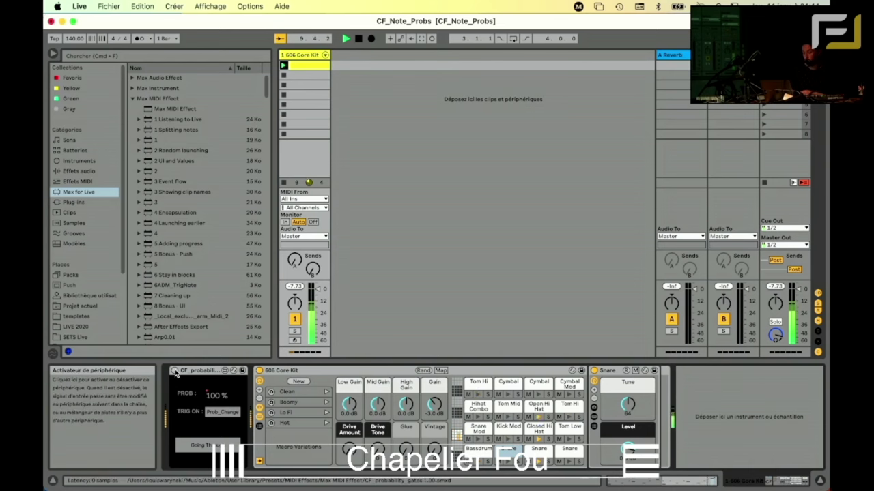
Step: Reactivate the CF_probability_gates device and show its probability envelope in the 606 Core Kit clip
{"action": "left_click", "coordinate": [175, 371]}
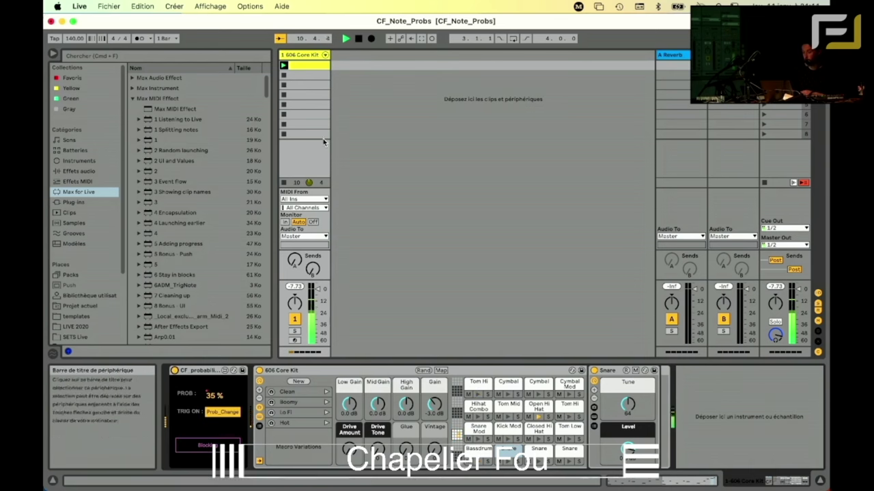
{"action": "key", "text": "shift+Tab"}
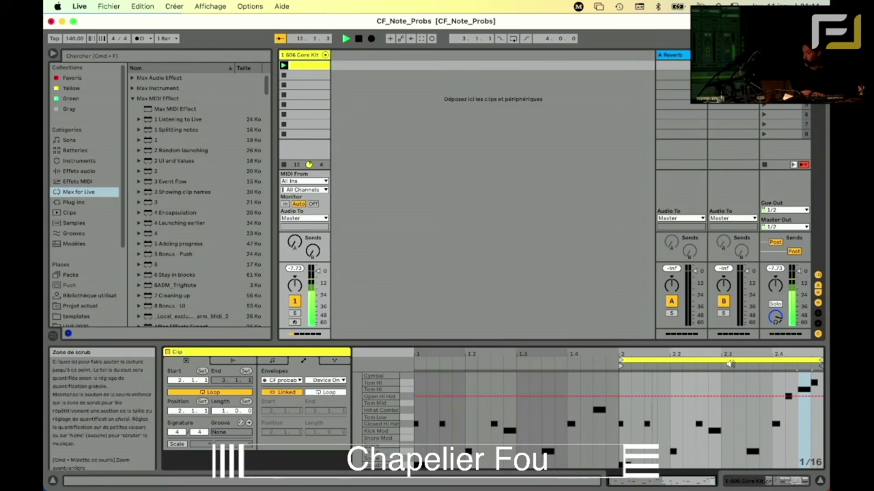
{"action": "left_click", "coordinate": [318, 380]}
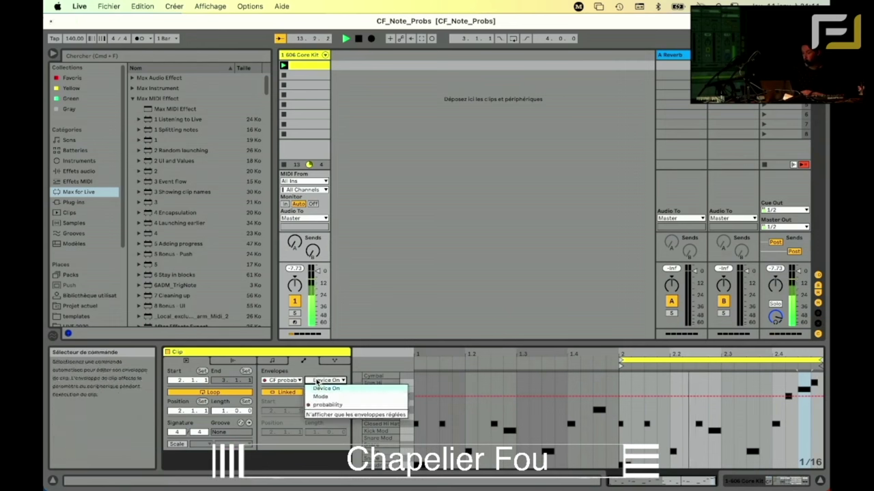
{"action": "left_click", "coordinate": [327, 404]}
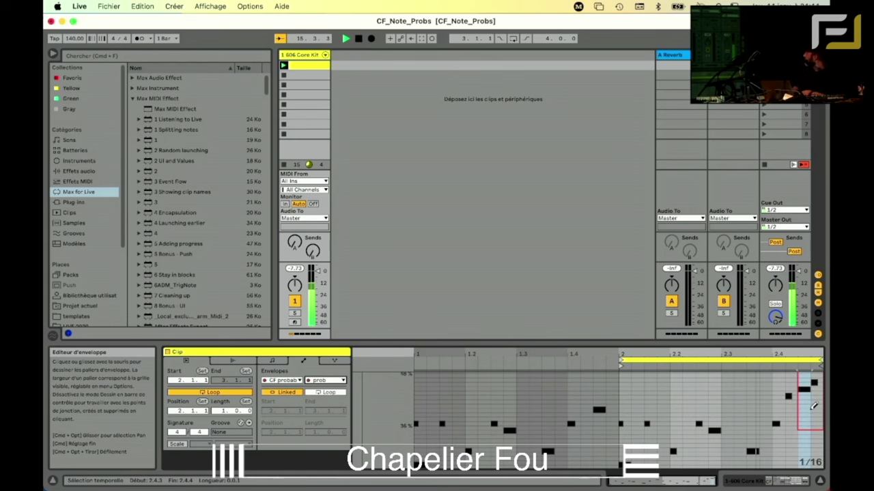
Step: Move the set window aside and restore it, check the list of tools in the notes, and return to Live
{"action": "left_click_drag", "start_coordinate": [559, 29], "coordinate": [203, 28]}
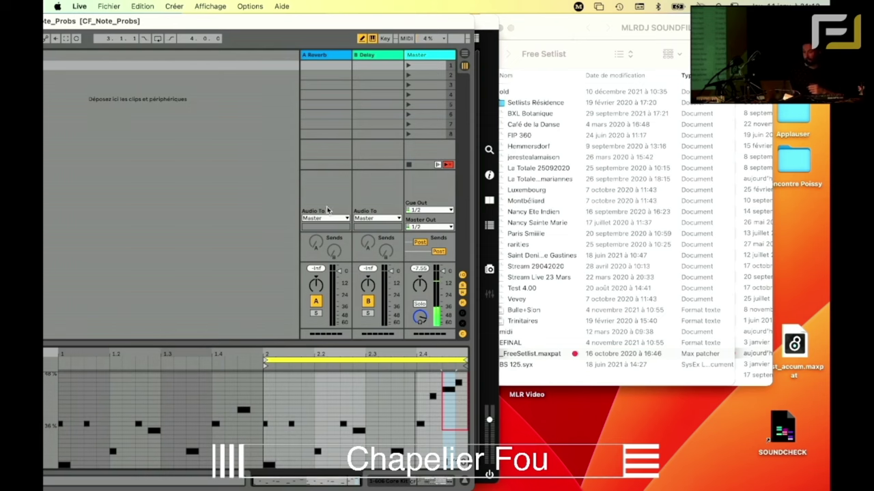
{"action": "double_click", "coordinate": [183, 22]}
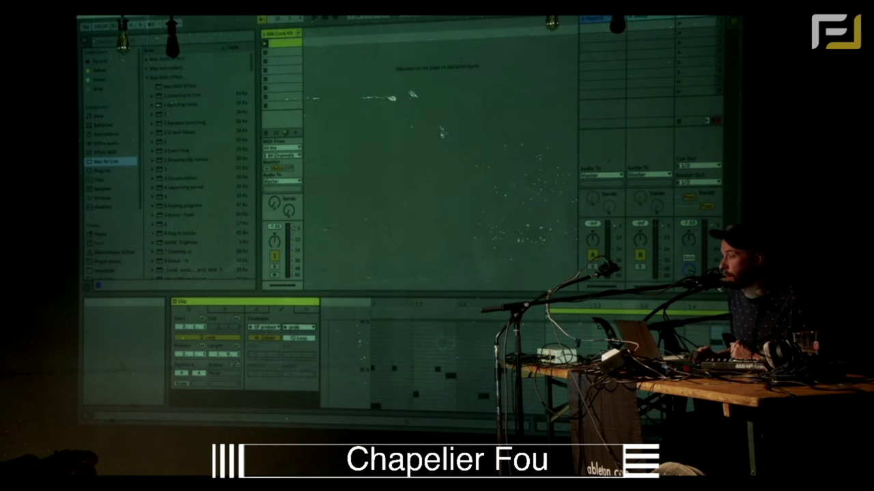
{"action": "key", "text": "ctrl+Left"}
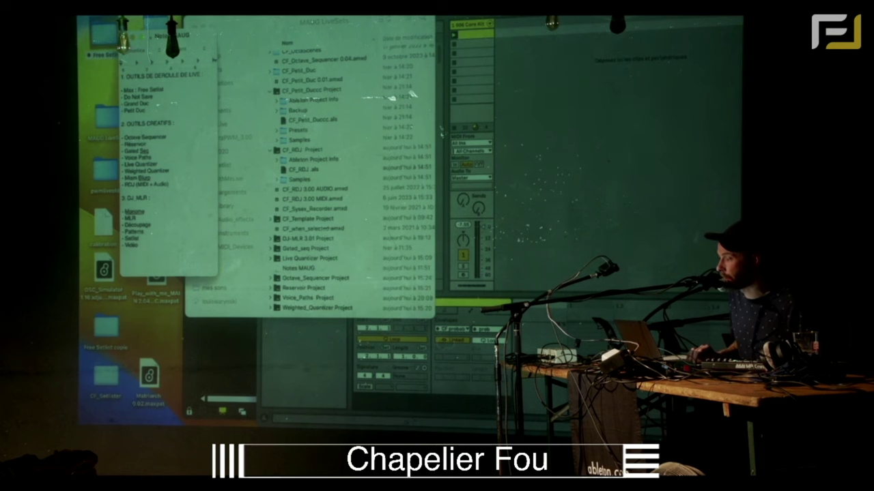
{"action": "key", "text": "super+Tab"}
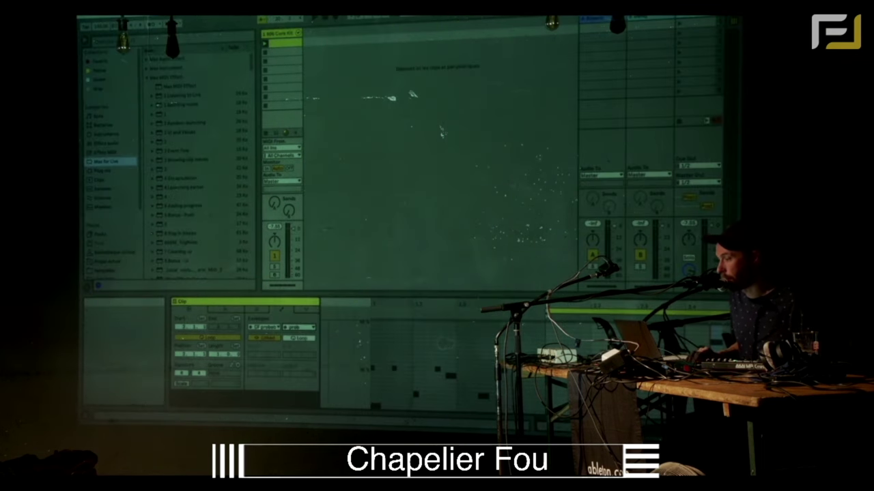
Step: Open the recent set Gated_seq.als without saving the changes to CF_Note_Probs
{"action": "left_click", "coordinate": [123, 17]}
{"action": "mouse_move", "coordinate": [187, 31]}
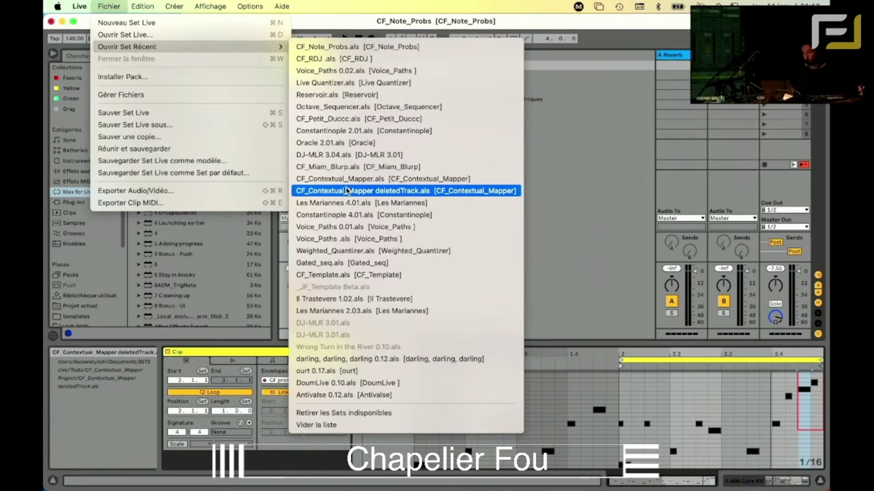
{"action": "left_click", "coordinate": [338, 264]}
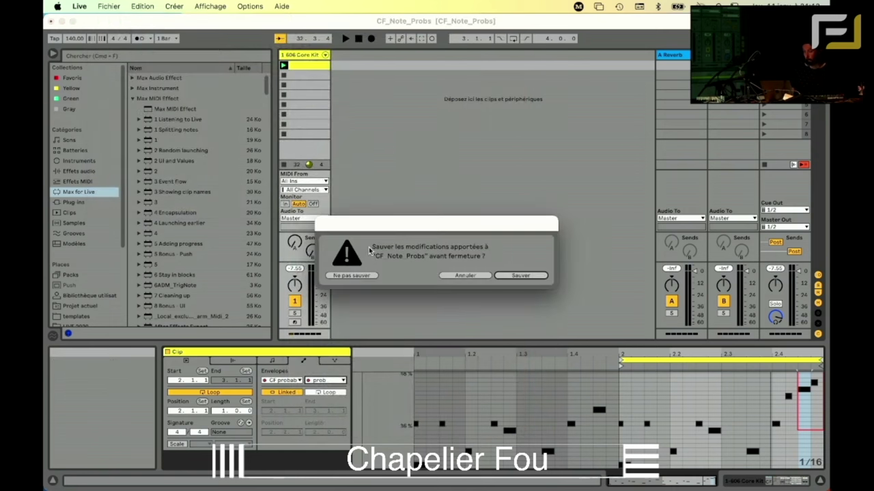
{"action": "left_click", "coordinate": [364, 276]}
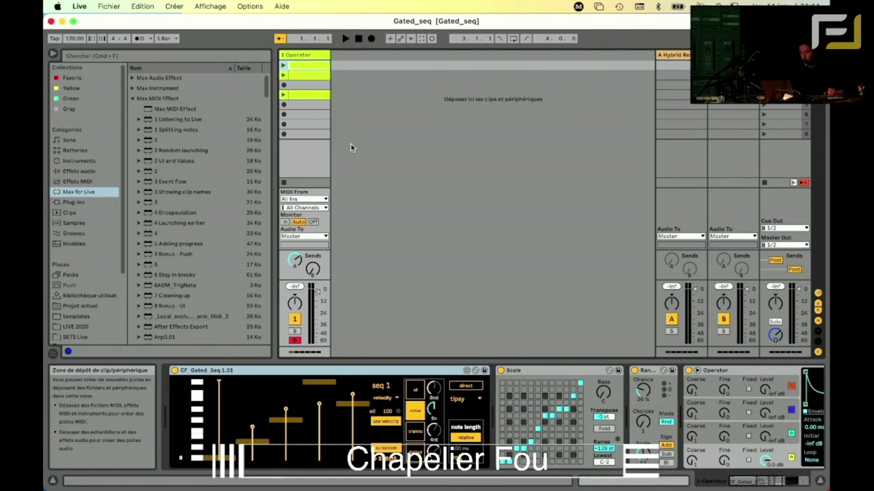
Step: Start playback and set the CF_Gated_Seq device's rate behaviour to steady
{"action": "key", "text": "space"}
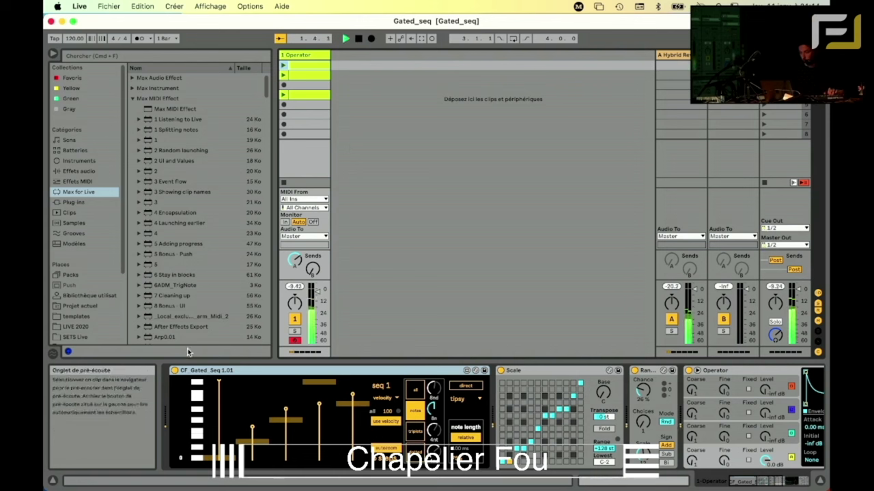
{"action": "left_click", "coordinate": [462, 403]}
{"action": "left_click", "coordinate": [465, 414]}
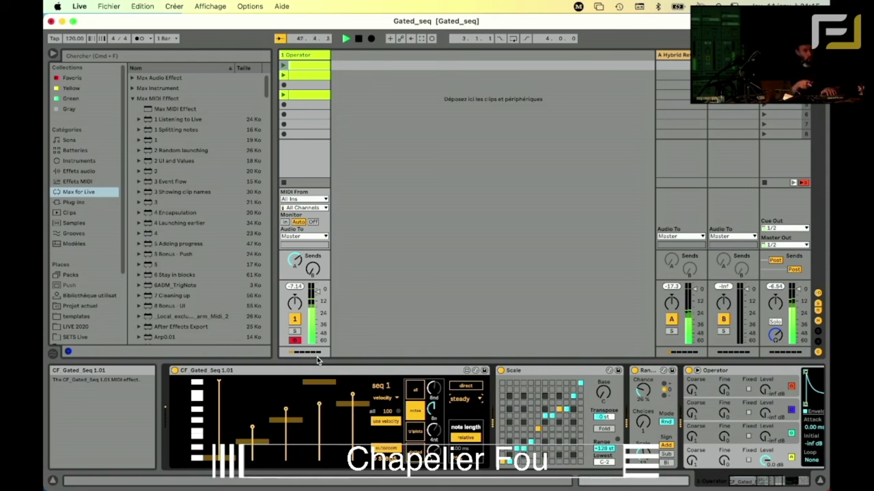
Step: Try CF_Gated_Seq's rate behaviour on tipsy and on drunk while playing
{"action": "left_click", "coordinate": [469, 399]}
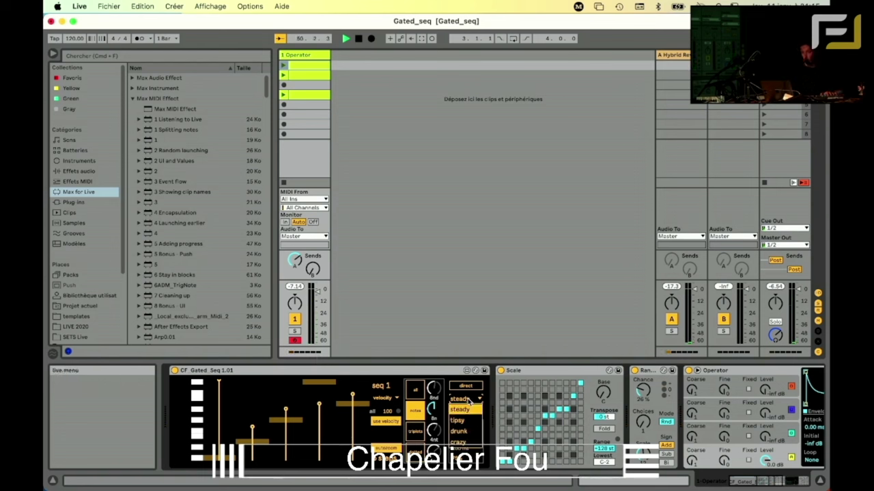
{"action": "left_click", "coordinate": [469, 421]}
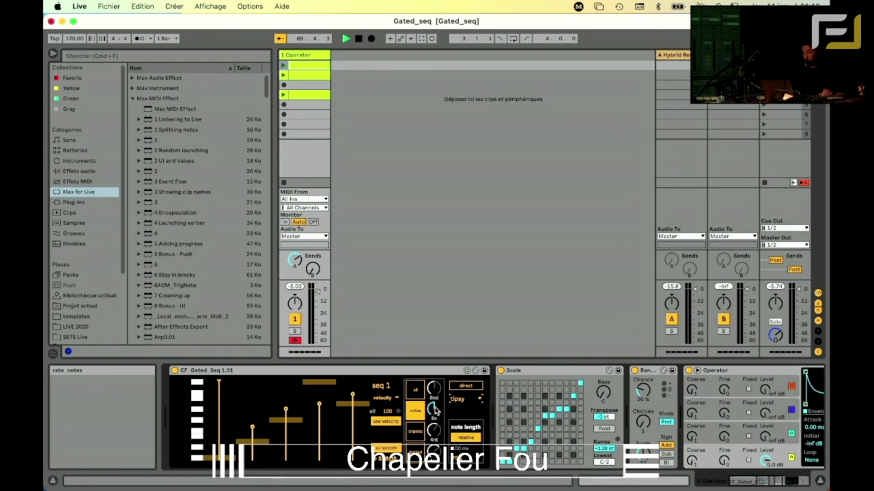
{"action": "left_click", "coordinate": [467, 399]}
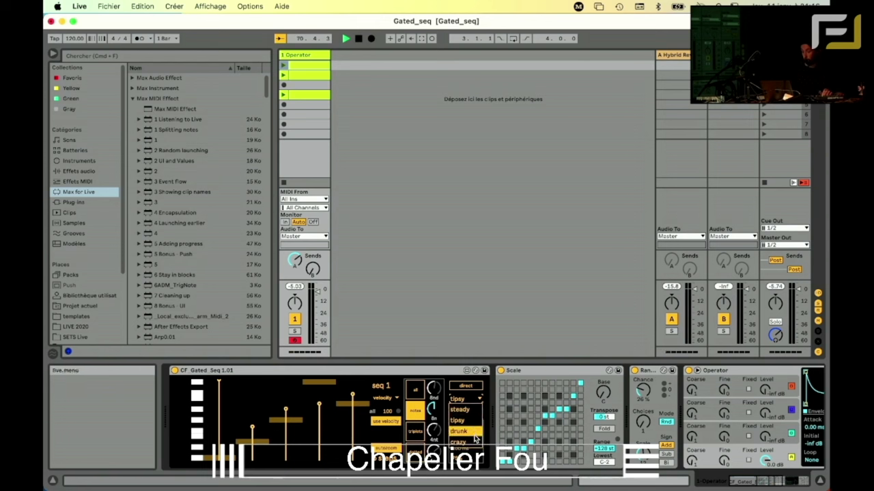
{"action": "left_click", "coordinate": [472, 431]}
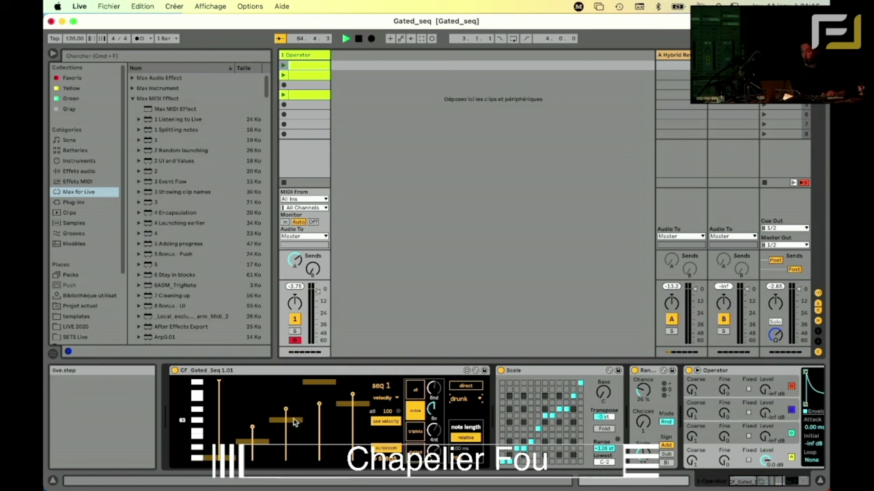
Step: Shorten the CF_Gated_Seq sequence to 2 steps and adjust the second step's pitch
{"action": "left_click_drag", "start_coordinate": [394, 464], "coordinate": [393, 472]}
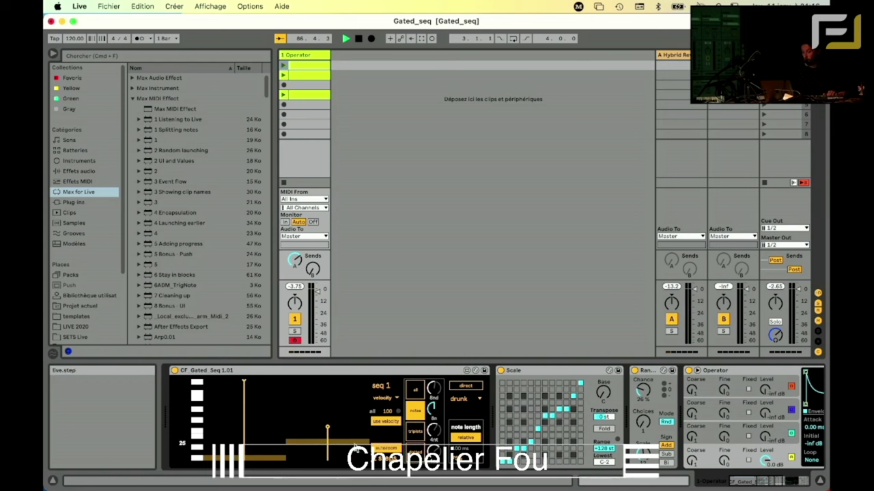
{"action": "left_click_drag", "start_coordinate": [354, 441], "coordinate": [348, 444]}
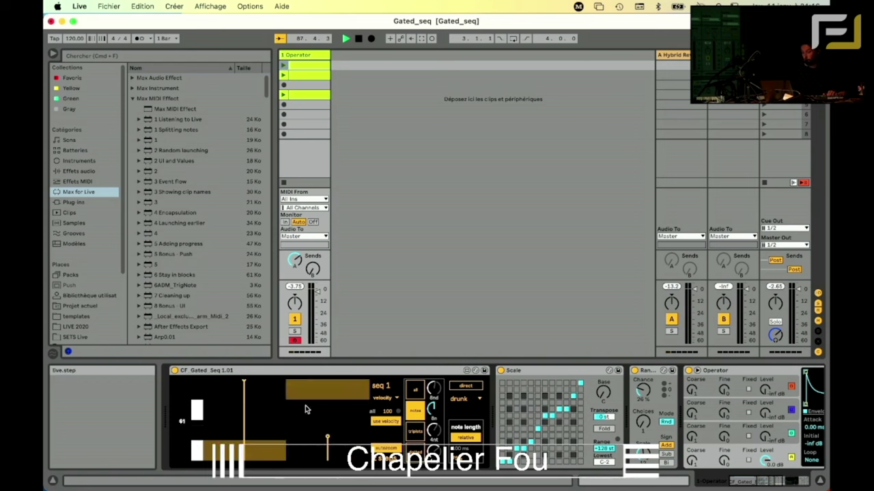
{"action": "left_click_drag", "start_coordinate": [314, 394], "coordinate": [314, 383]}
Step: Switch the sequence's edit mode from velocity to pitch and set the second step to C4
{"action": "left_click", "coordinate": [385, 398]}
{"action": "left_click", "coordinate": [387, 407]}
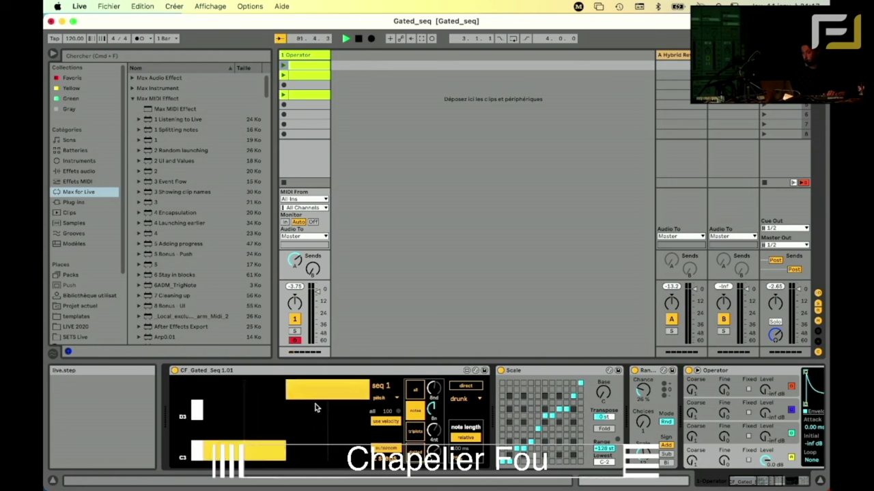
{"action": "left_click_drag", "start_coordinate": [316, 405], "coordinate": [314, 381]}
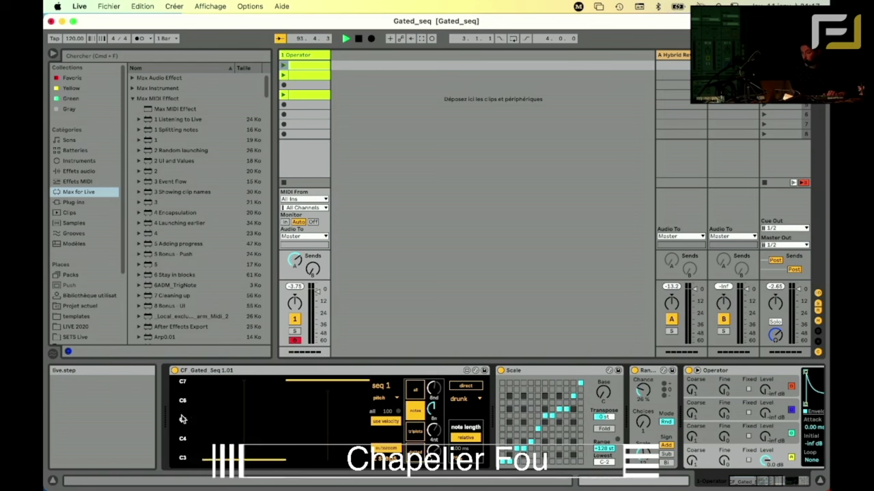
{"action": "left_click_drag", "start_coordinate": [308, 386], "coordinate": [305, 444]}
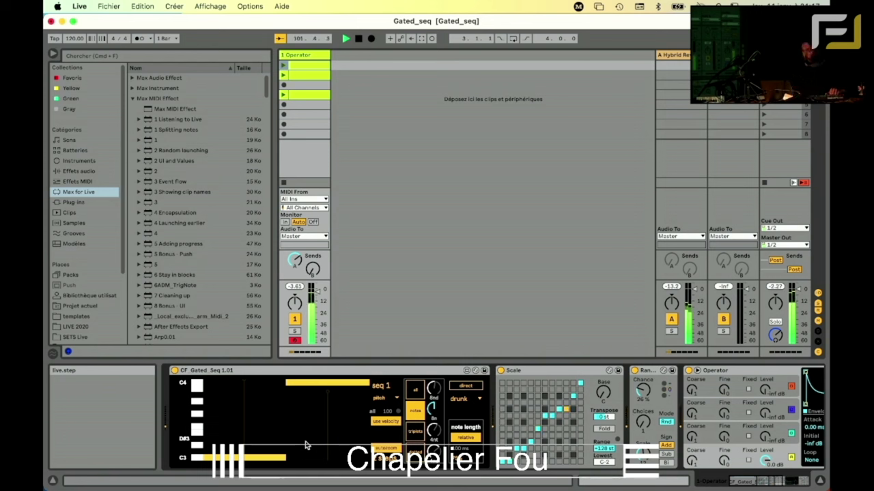
Step: Return CF_Gated_Seq's rate behaviour to steady
{"action": "left_click", "coordinate": [468, 398]}
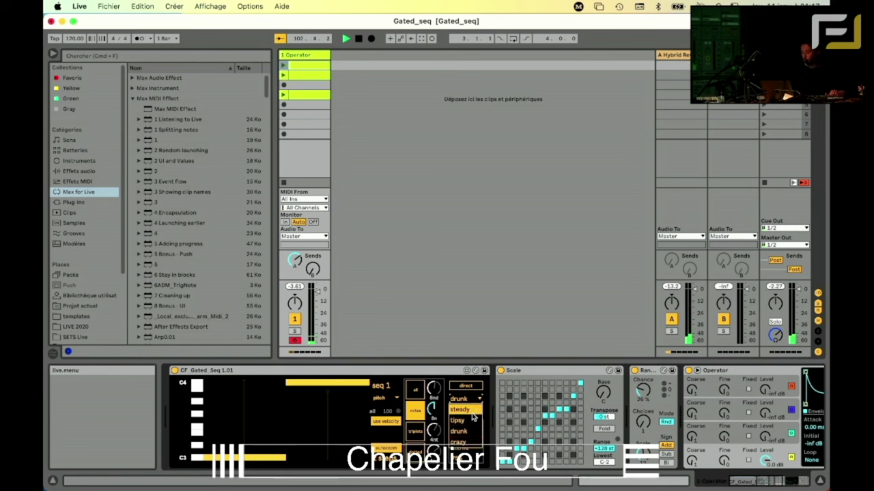
{"action": "left_click", "coordinate": [471, 412]}
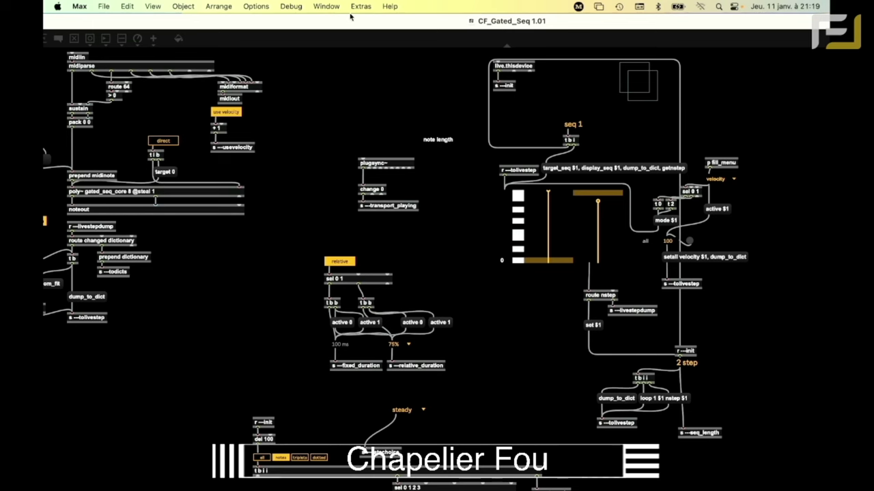
Step: Examine the CF_Gated_Seq 1.01 patch in Max, including the gated_seq_core subpatch inside its poly~ object, and close the subpatch
{"action": "scroll", "coordinate": [385, 275], "scroll_direction": "down", "scroll_amount": 5}
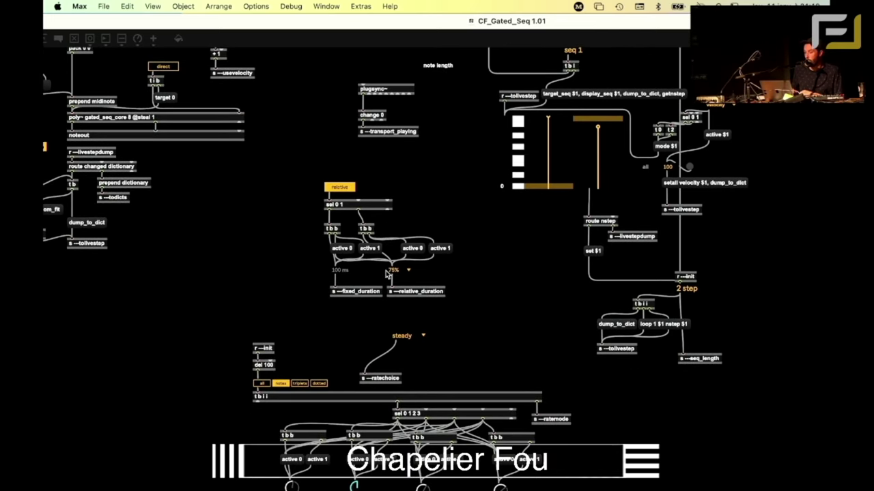
{"action": "scroll", "coordinate": [226, 145], "scroll_direction": "up", "scroll_amount": 1}
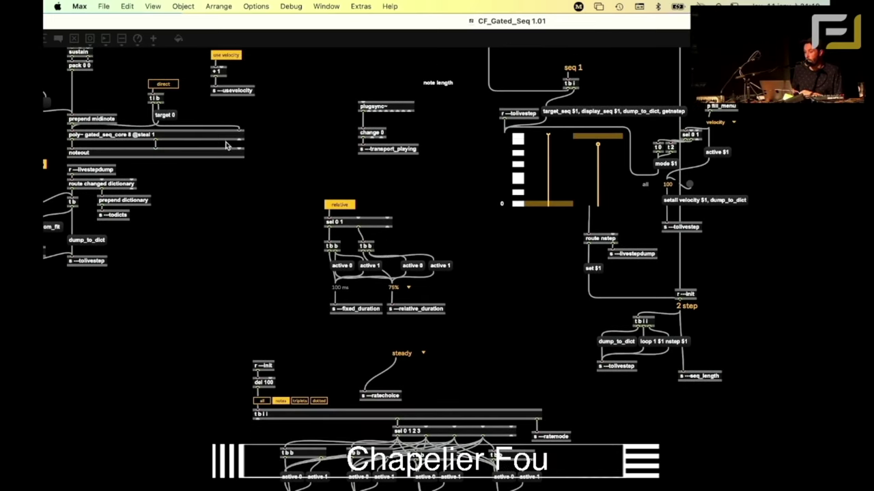
{"action": "double_click", "coordinate": [191, 136]}
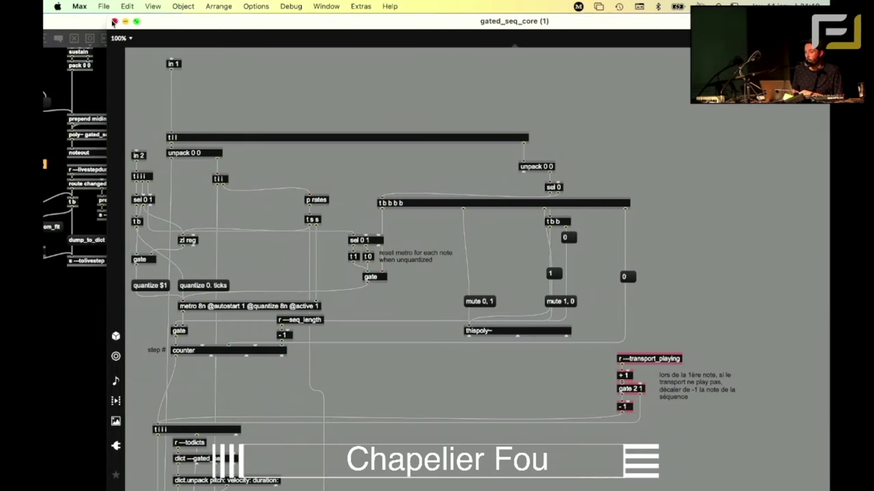
{"action": "left_click", "coordinate": [114, 21]}
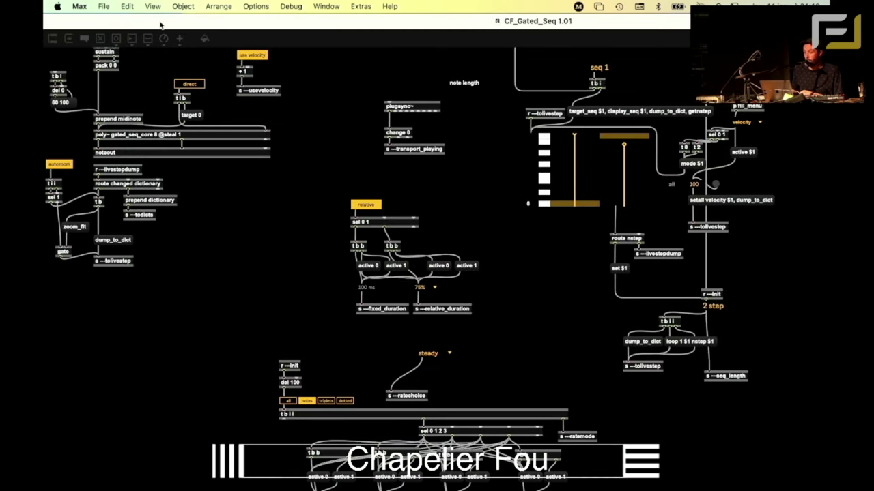